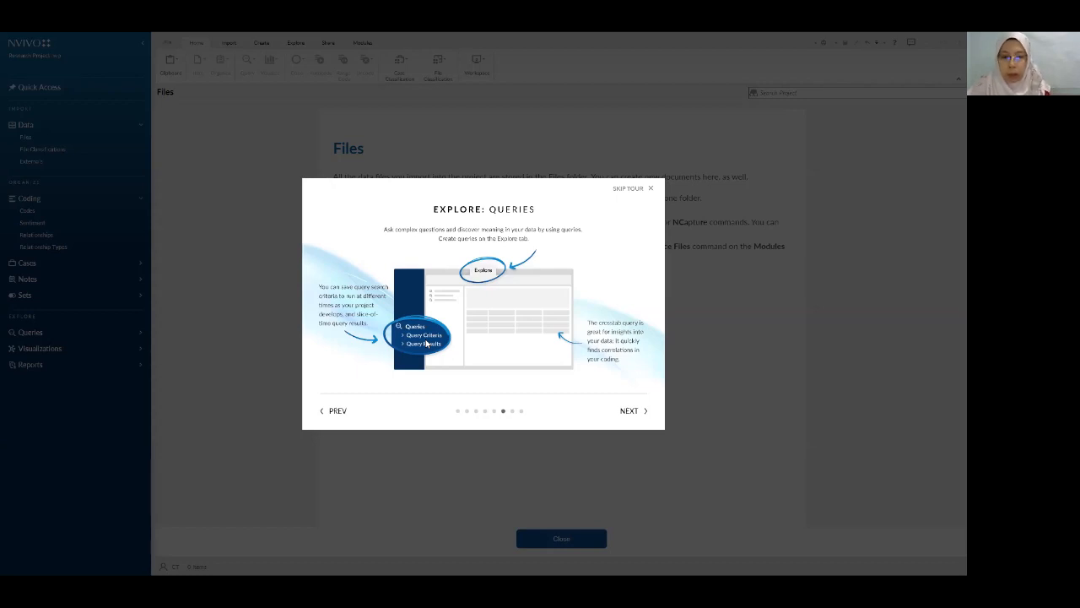
# - Page through the last two tour pages to Centralize and exit the introductory tour
pyautogui.click(641, 415)
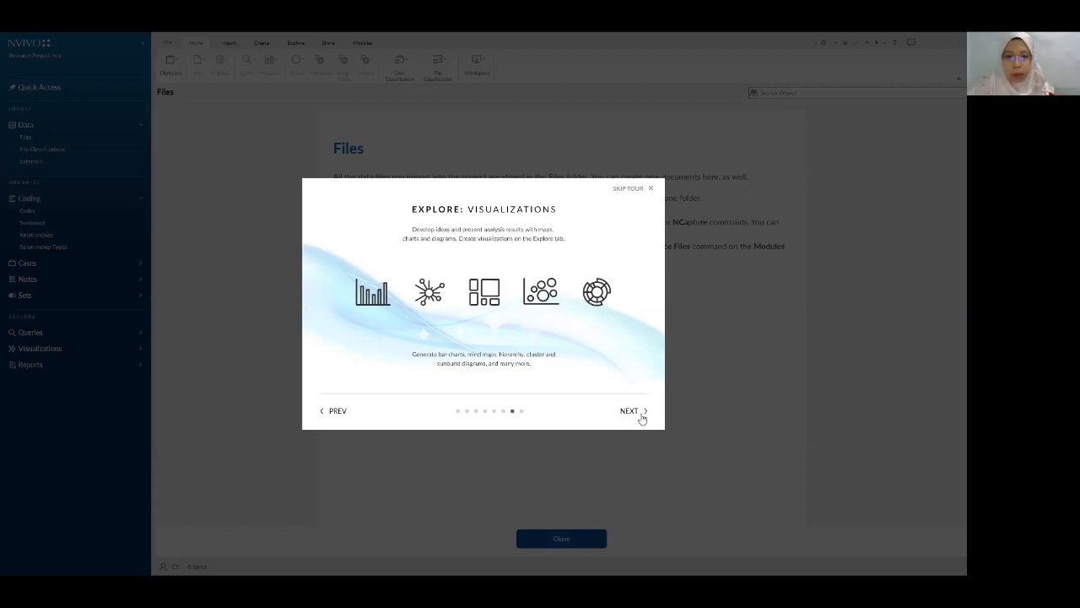
pyautogui.click(638, 415)
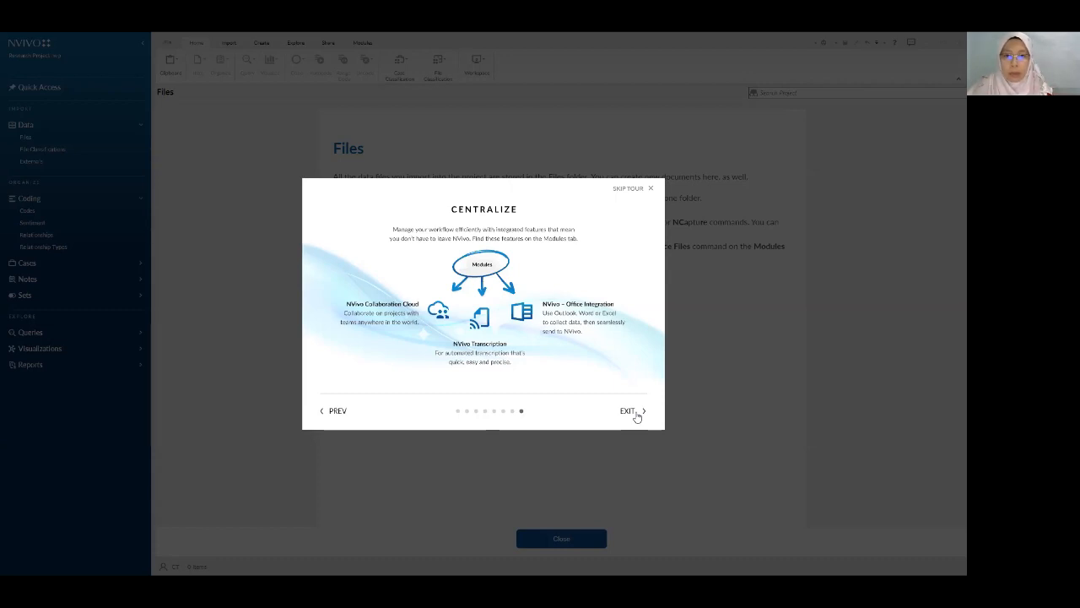
pyautogui.click(629, 411)
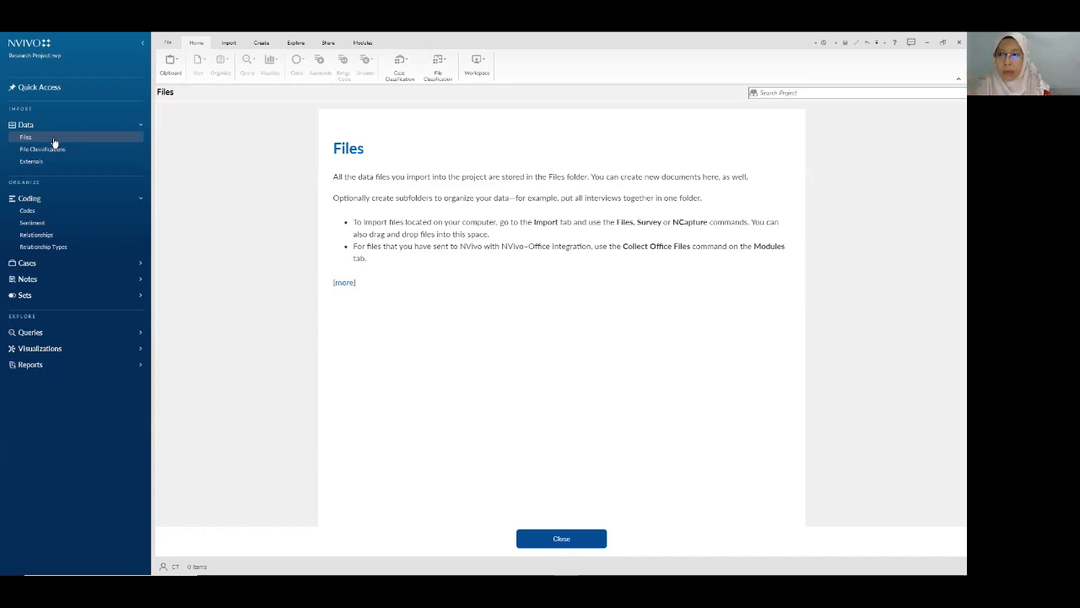
# - Dismiss the Files overview page while expanding and collapsing the Data and Coding navigation groups
pyautogui.click(32, 199)
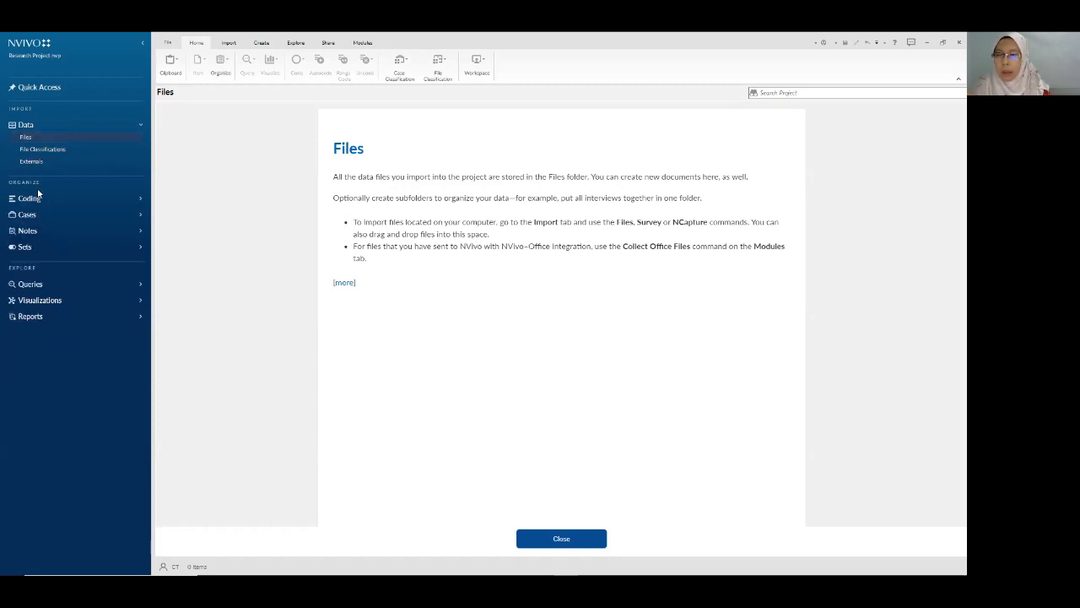
pyautogui.click(30, 199)
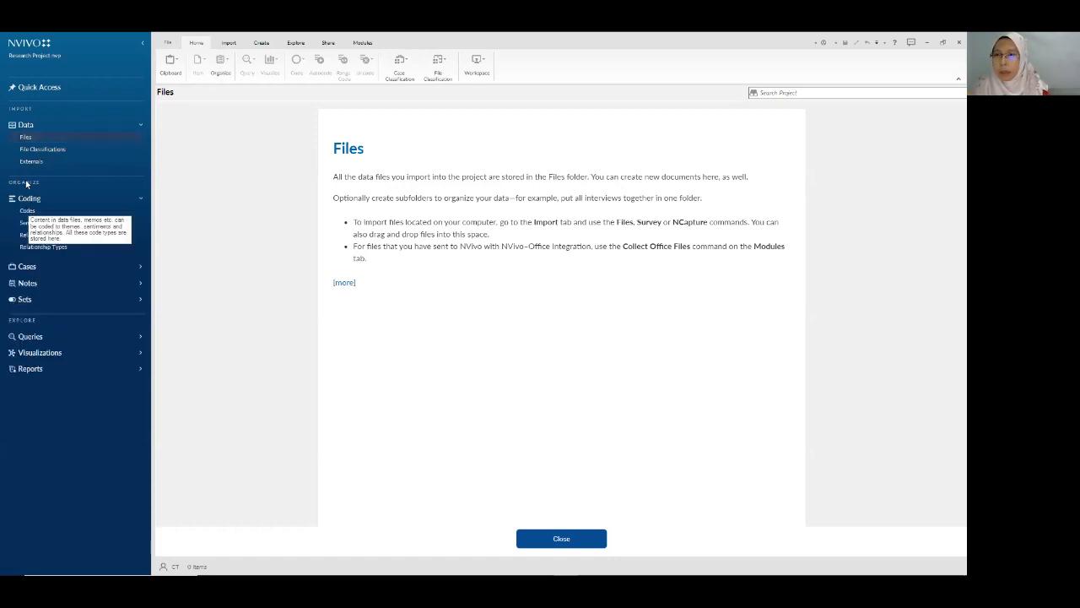
pyautogui.click(23, 125)
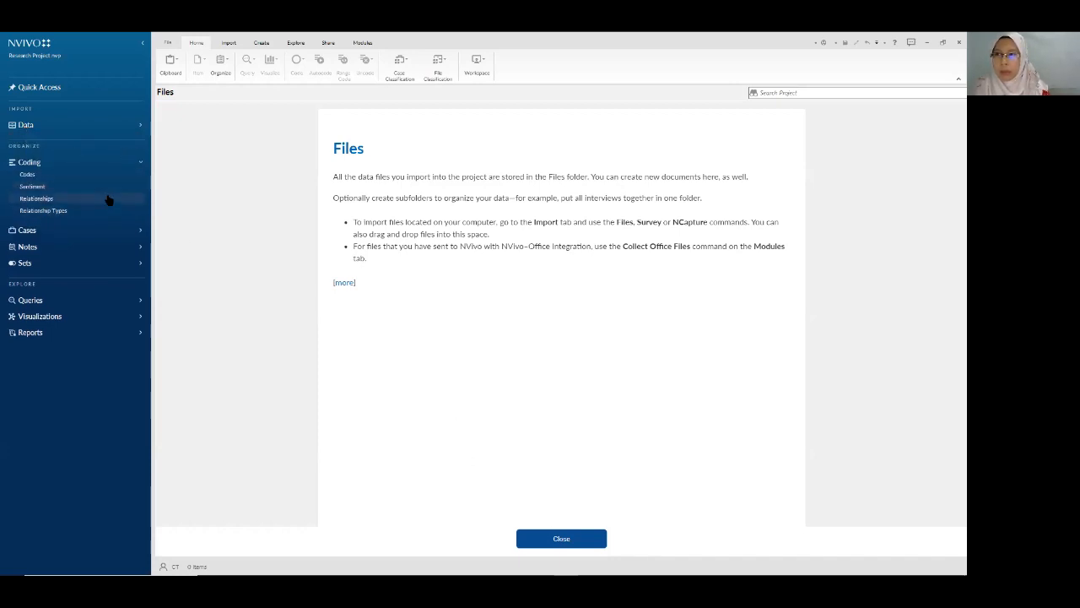
pyautogui.click(550, 533)
pyautogui.click(140, 125)
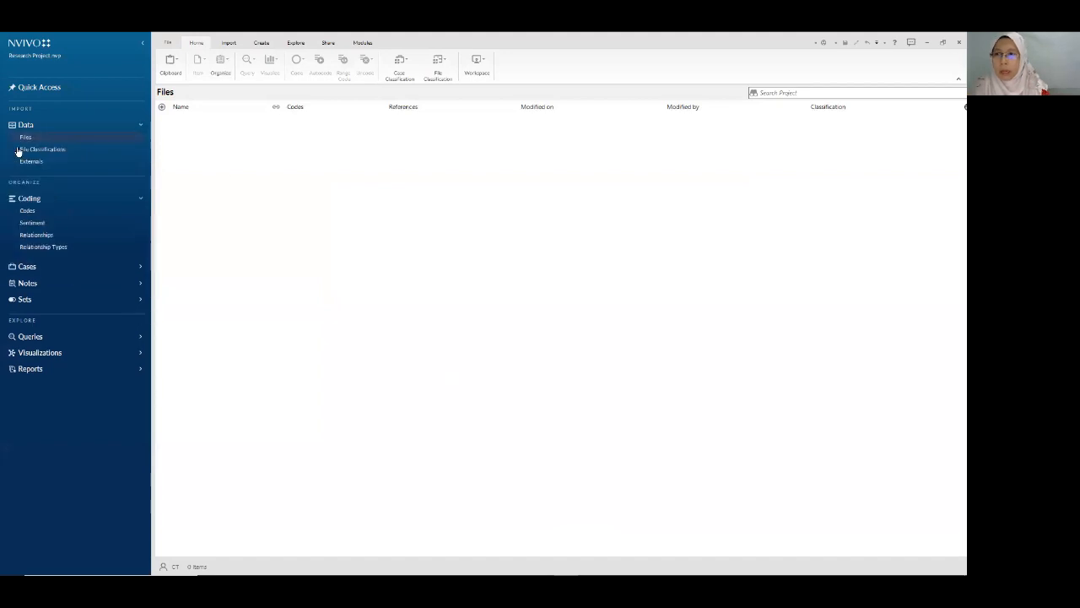
pyautogui.click(26, 137)
pyautogui.click(28, 125)
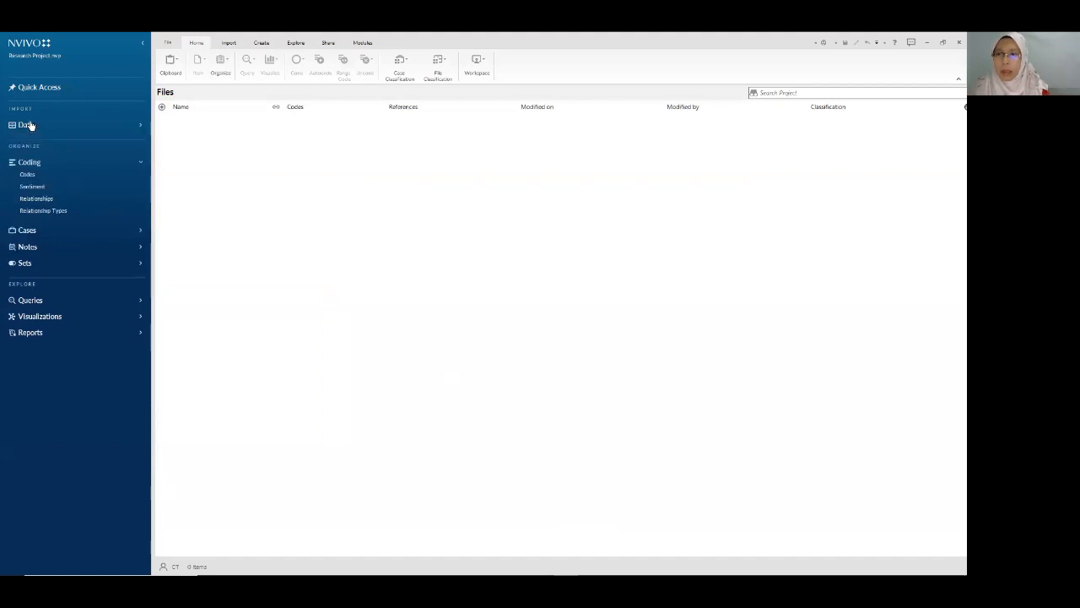
pyautogui.click(29, 162)
pyautogui.click(212, 125)
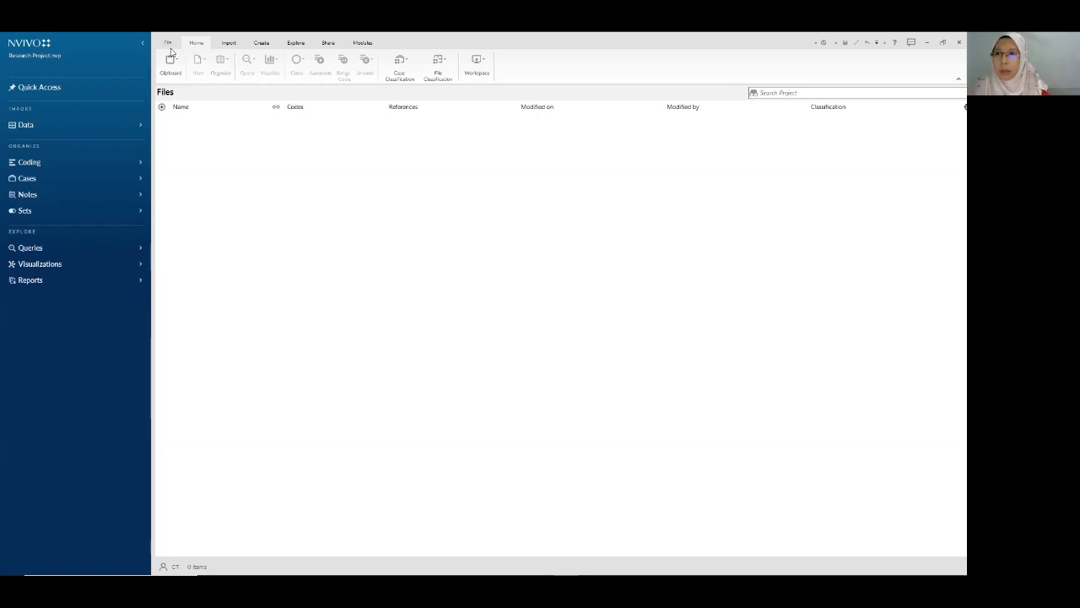
# - Glance at the Import ribbon, then open Coding > Codes from the navigation
pyautogui.click(227, 42)
pyautogui.click(192, 41)
pyautogui.click(27, 126)
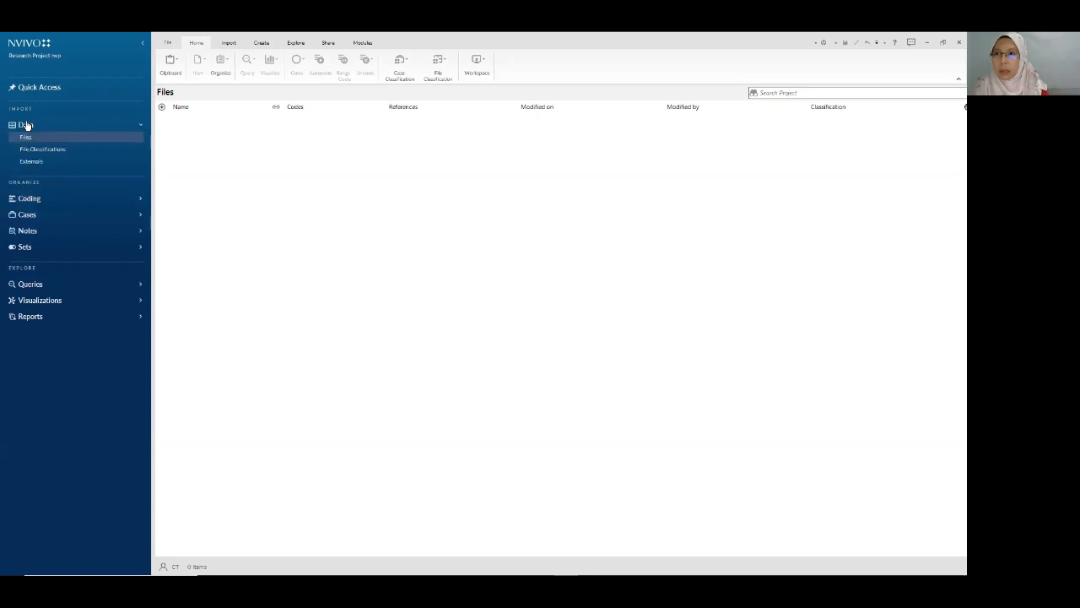
pyautogui.click(30, 198)
pyautogui.click(30, 198)
pyautogui.click(28, 214)
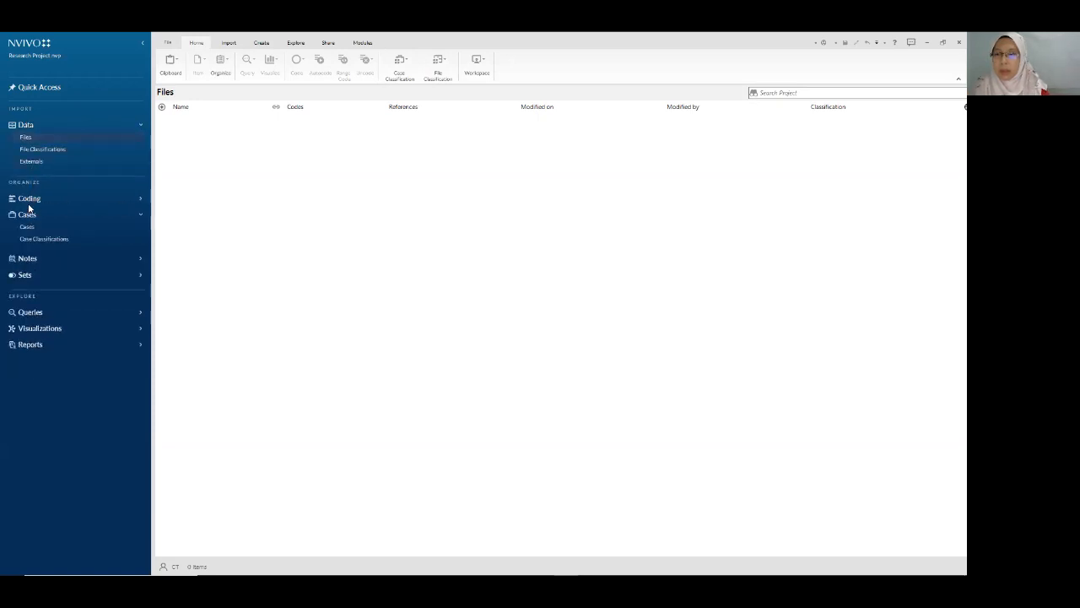
pyautogui.click(30, 199)
pyautogui.click(28, 213)
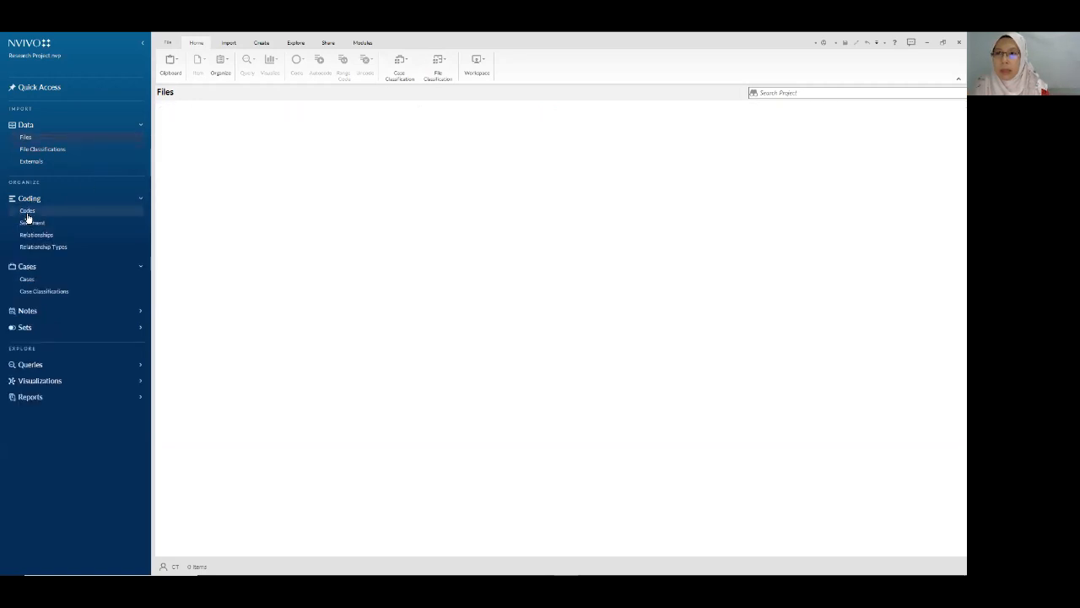
pyautogui.click(40, 132)
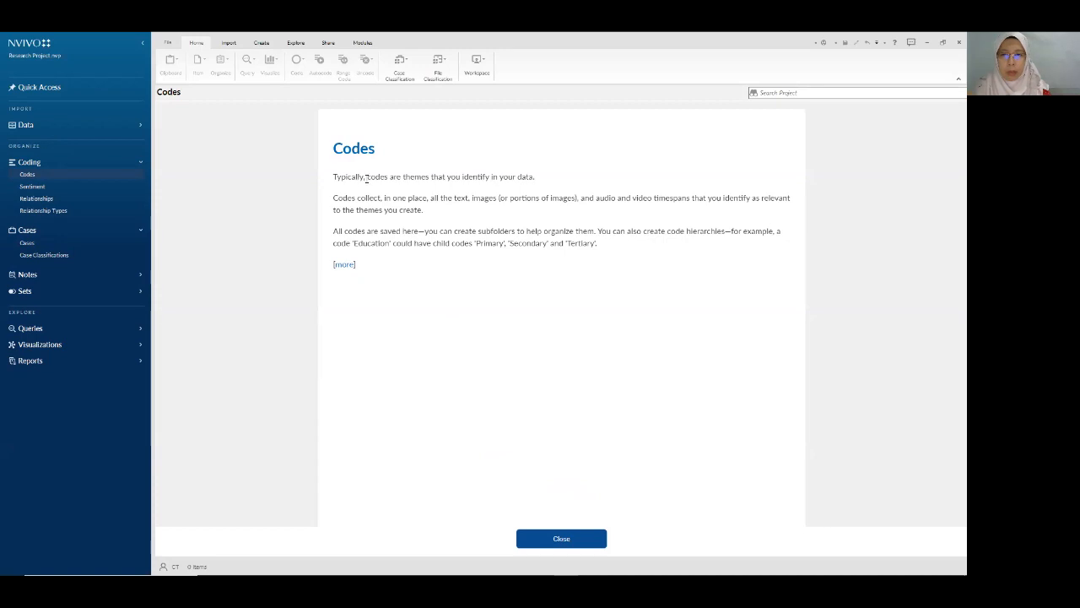
# - Dismiss the Codes overview, browse the Import, Create and Explore tabs, and expand Queries
pyautogui.click(561, 539)
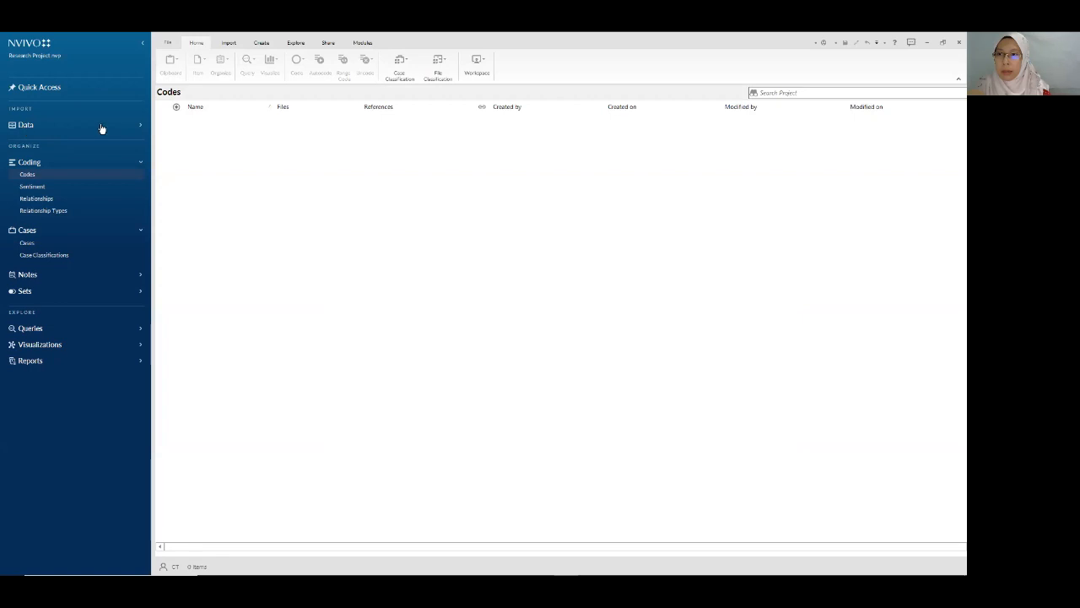
pyautogui.click(26, 125)
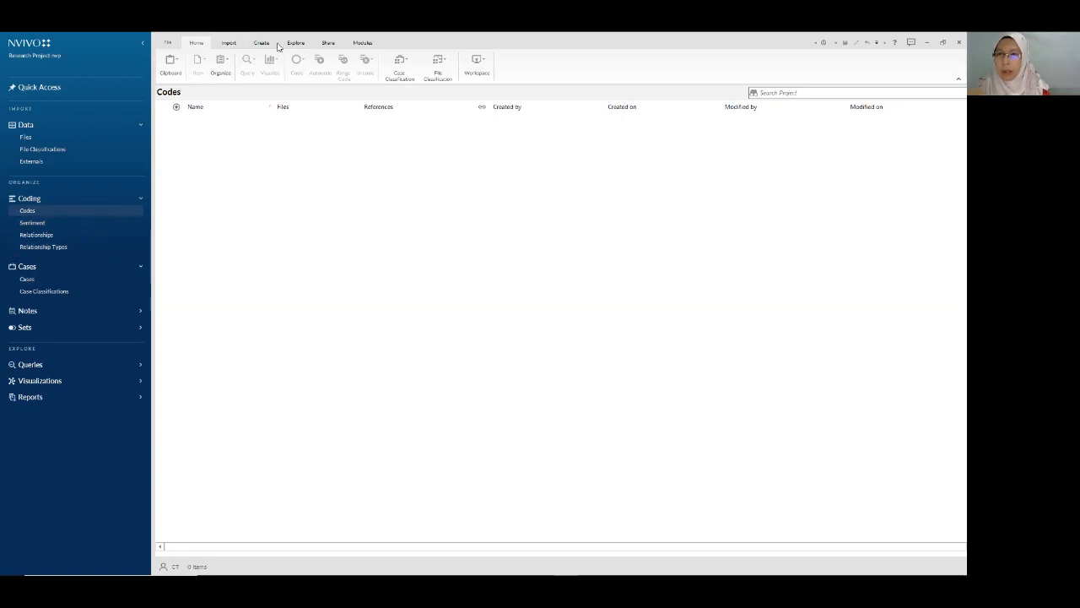
pyautogui.click(234, 44)
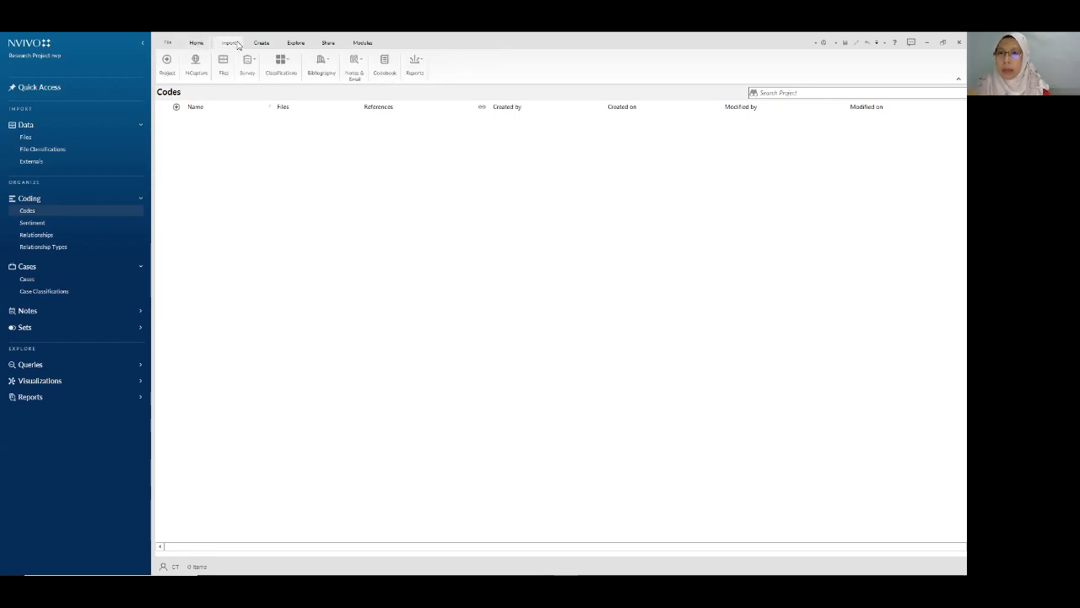
pyautogui.click(269, 45)
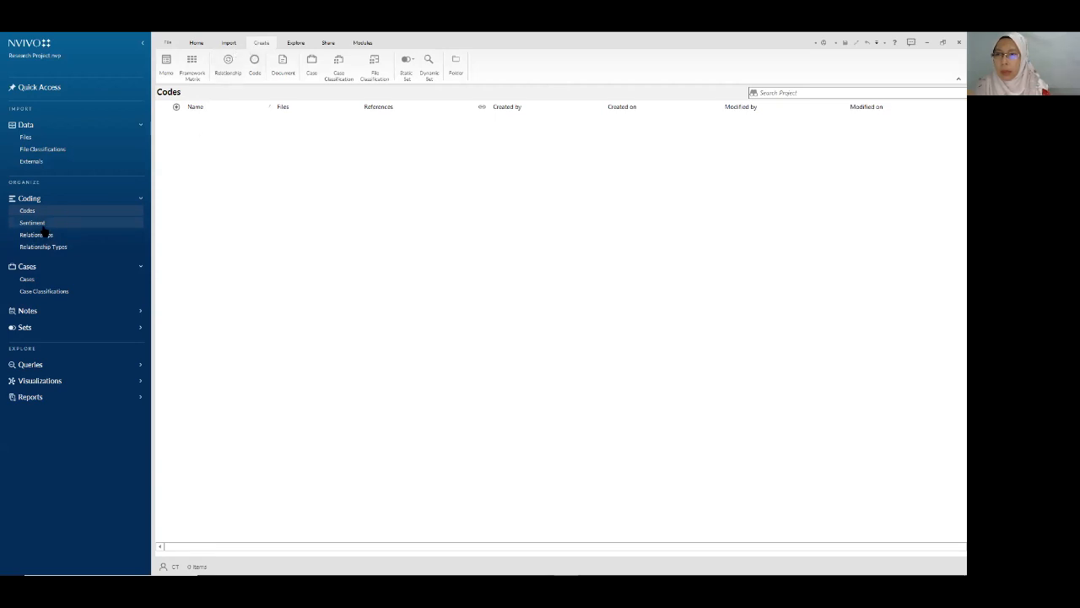
pyautogui.click(296, 42)
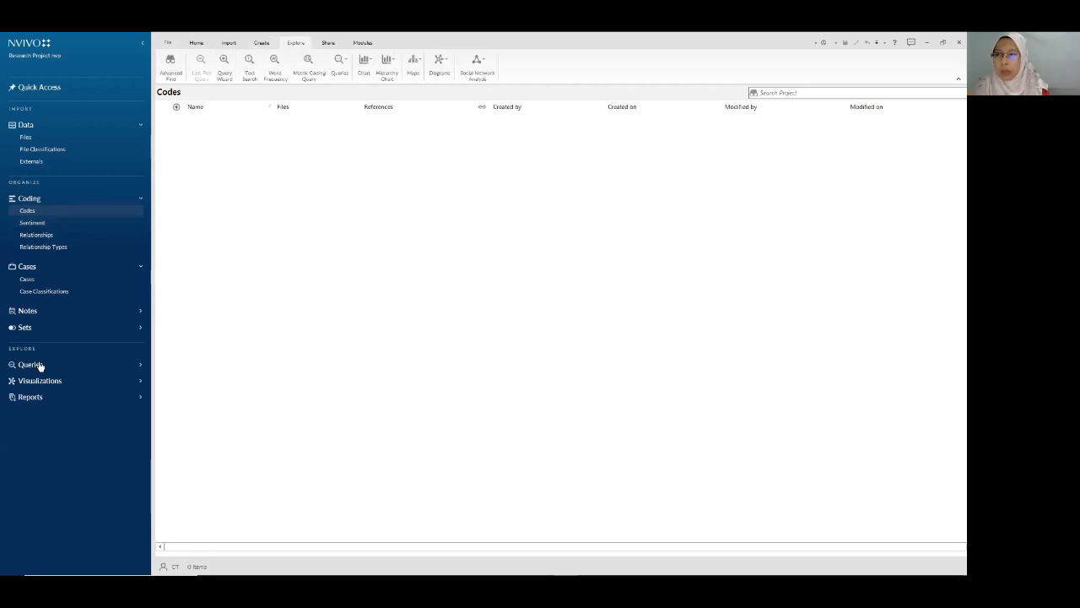
pyautogui.click(141, 367)
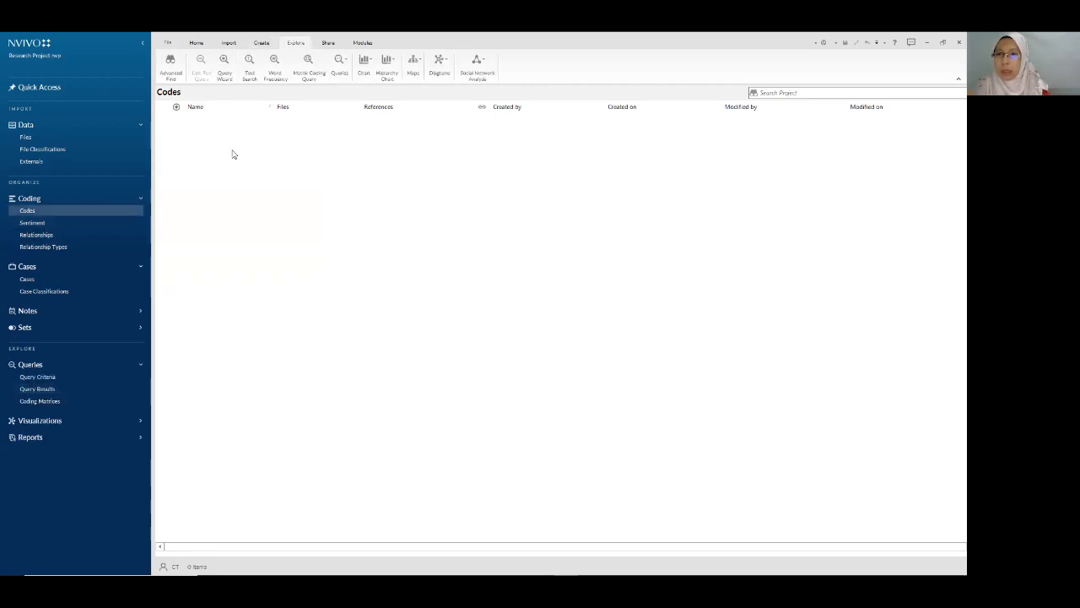
pyautogui.click(196, 43)
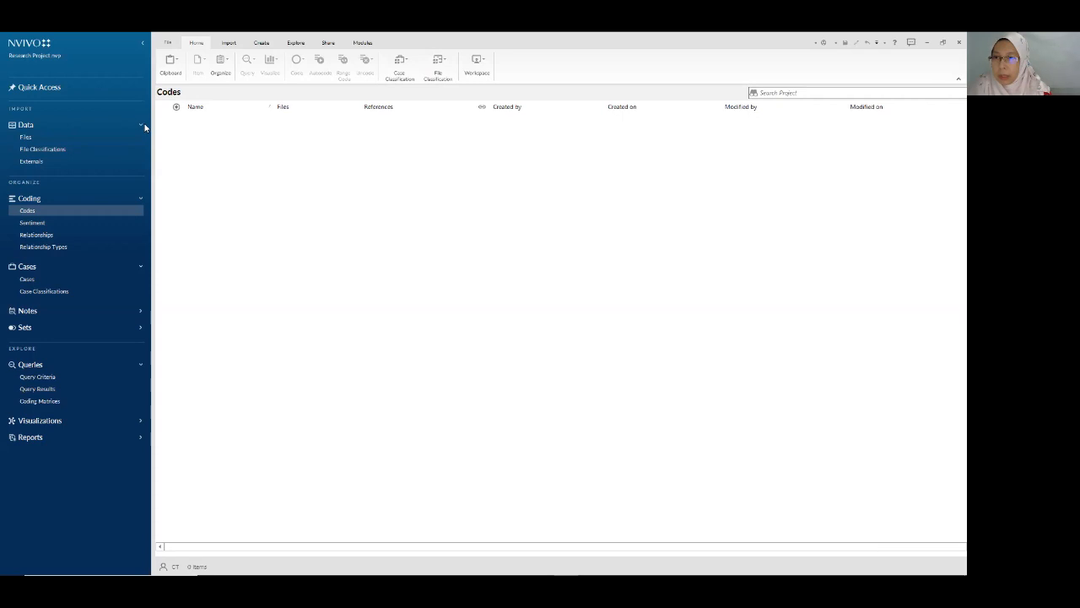
# - Add a new folder named 'Interview Transcript' under Data > Files
pyautogui.click(40, 139)
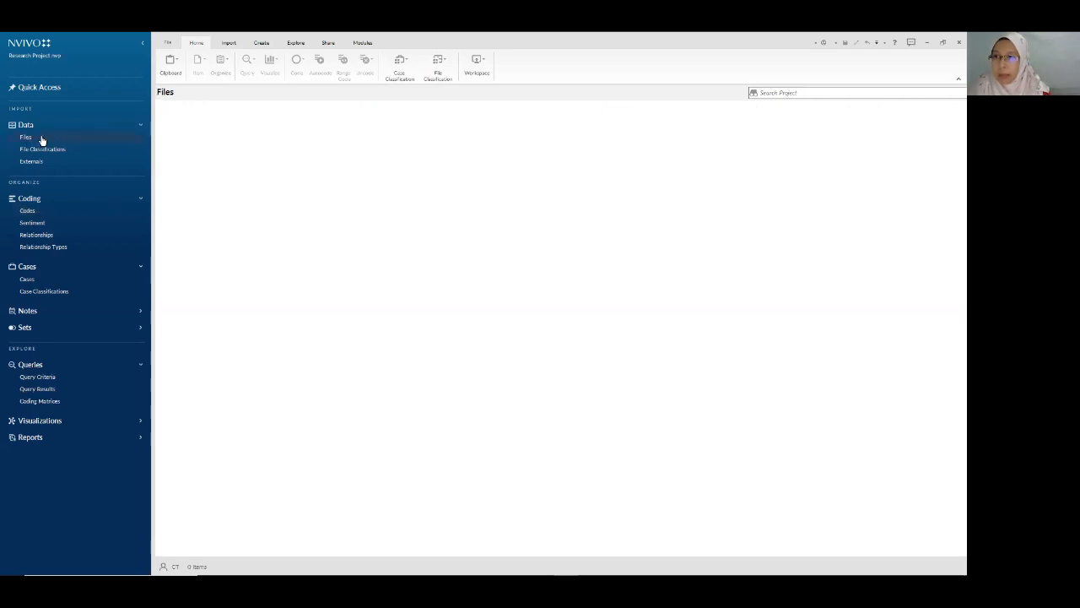
pyautogui.rightClick(54, 139)
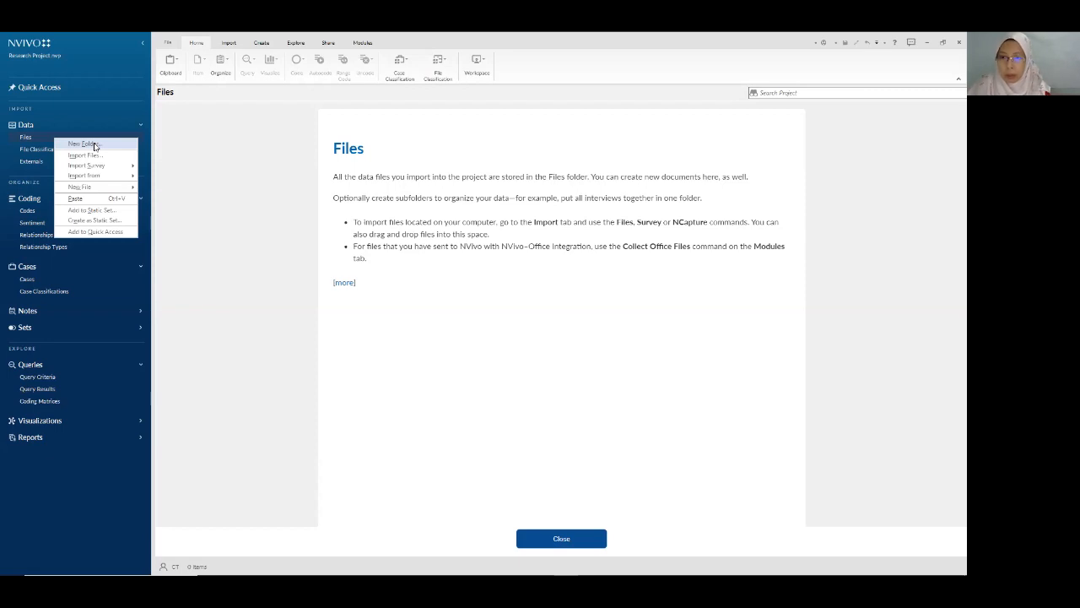
pyautogui.click(169, 145)
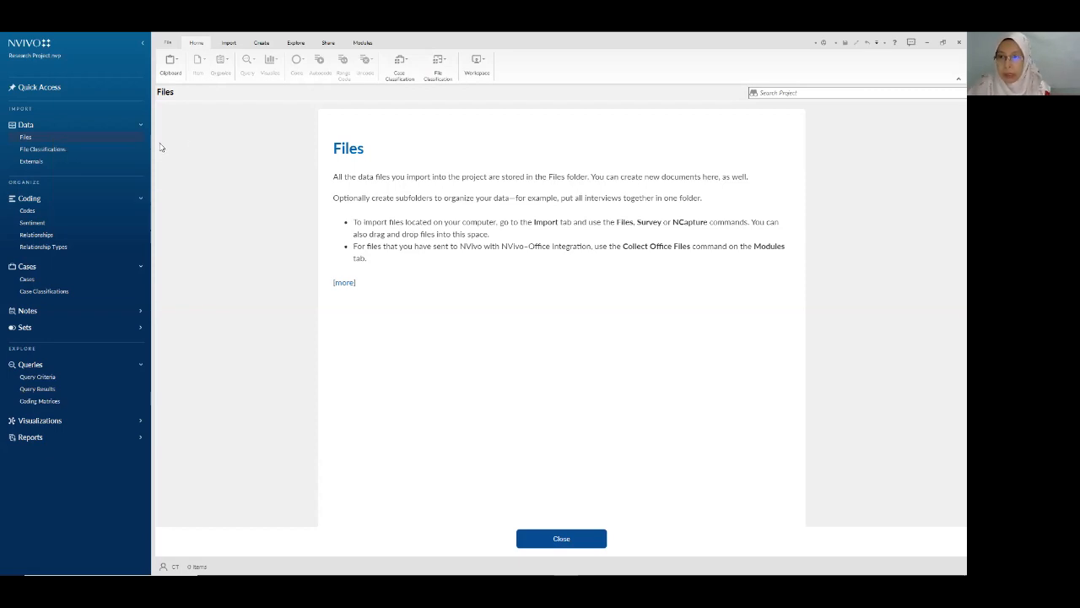
pyautogui.rightClick(58, 142)
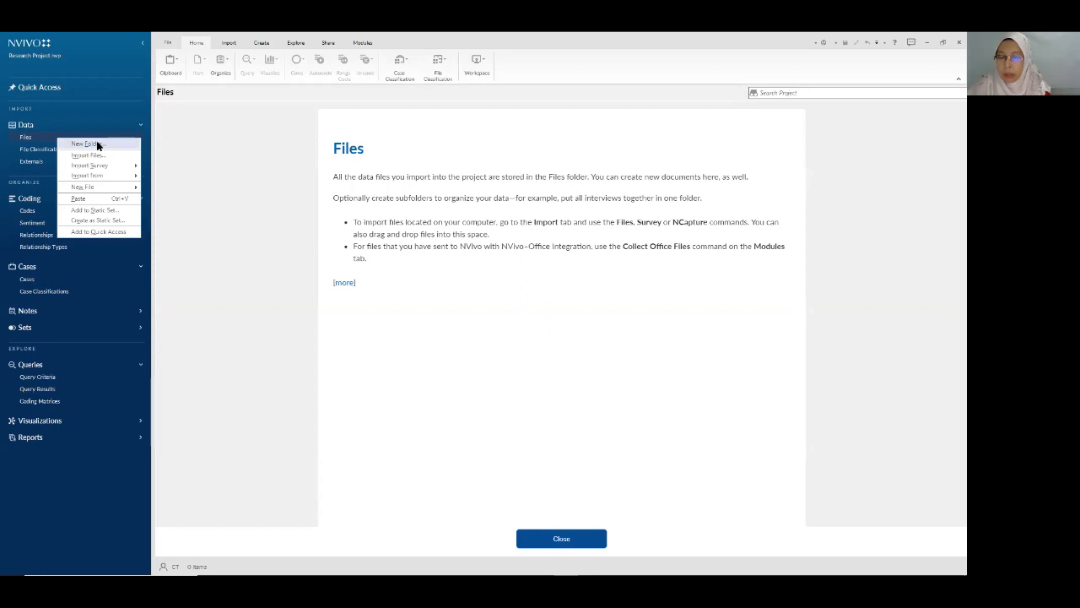
pyautogui.click(97, 145)
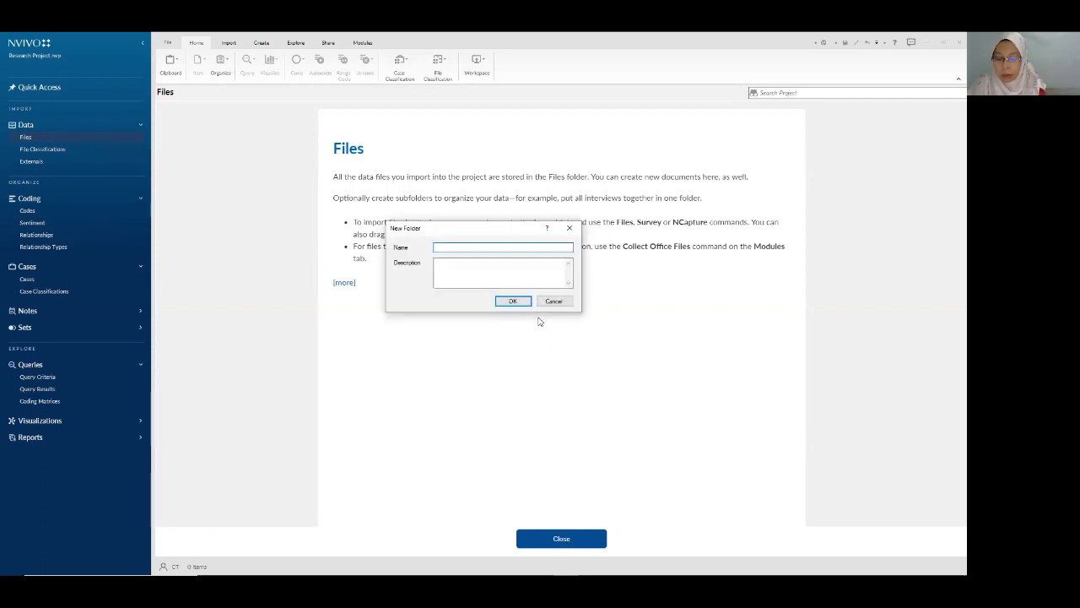
pyautogui.write('Interview Transcript')
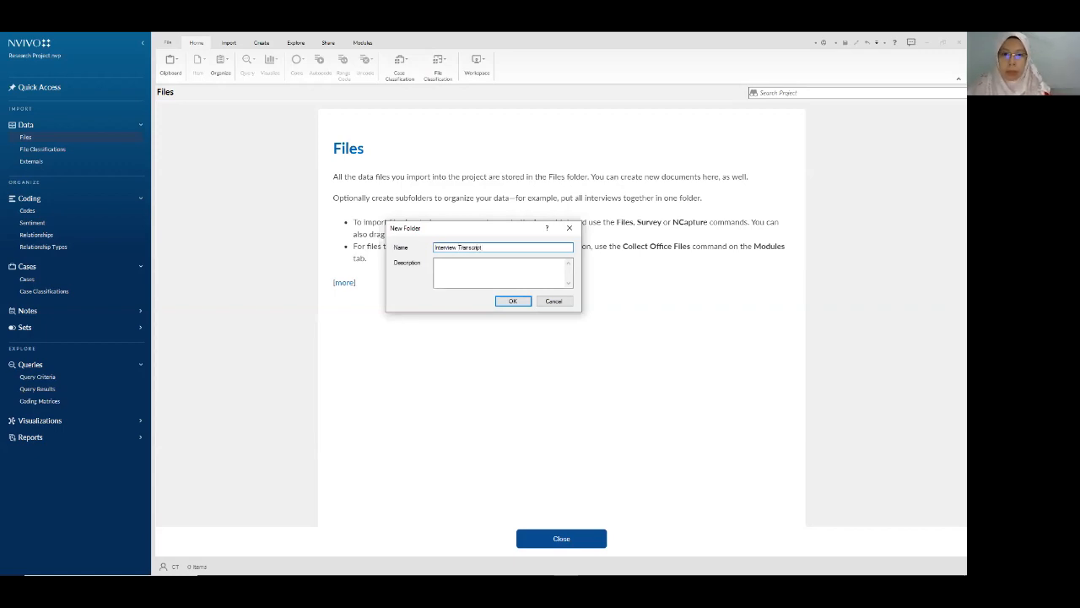
pyautogui.click(507, 280)
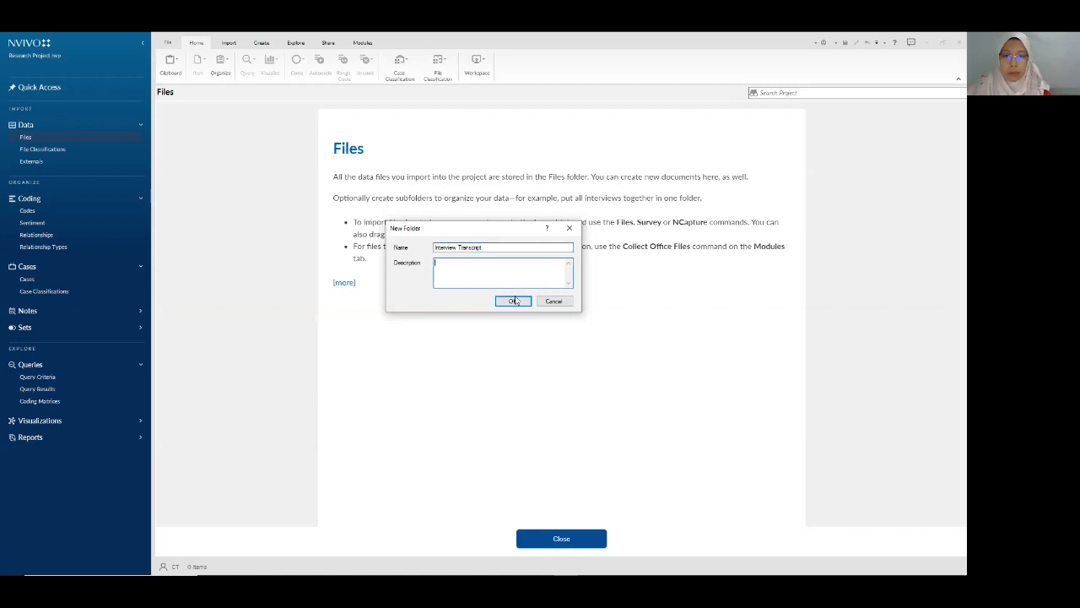
pyautogui.click(513, 301)
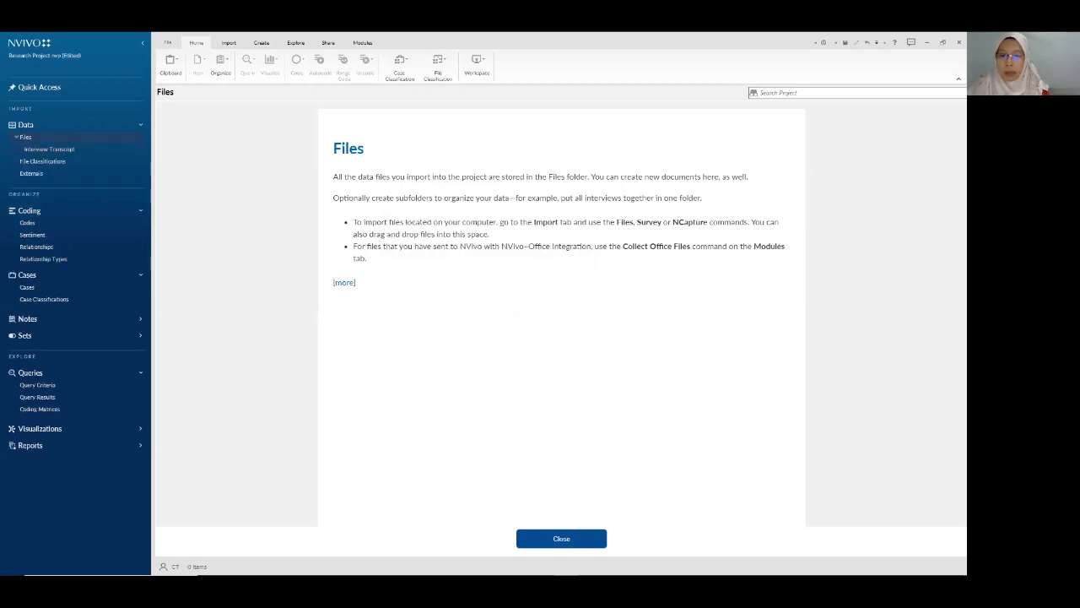
# - Dismiss the Files info panel and show the empty Interview Transcript folder's contents
pyautogui.click(559, 539)
pyautogui.click(65, 149)
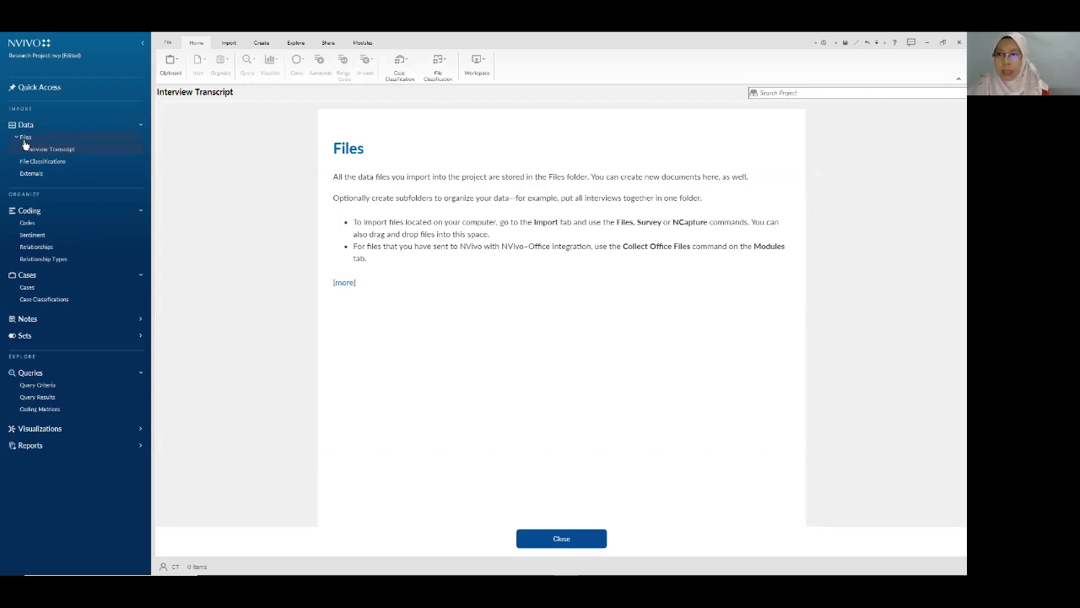
pyautogui.click(37, 164)
pyautogui.click(43, 148)
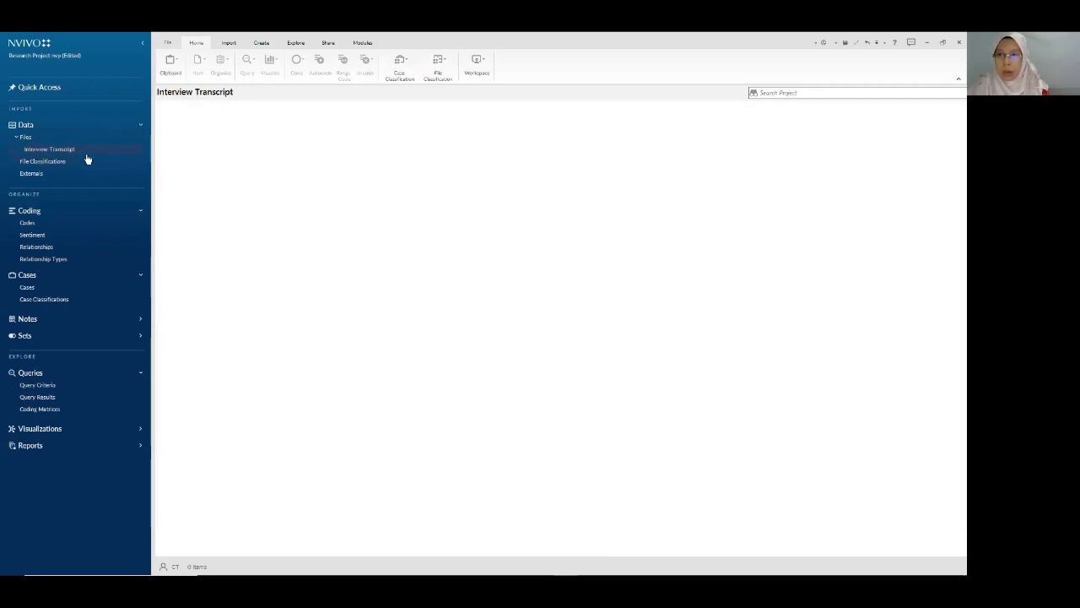
pyautogui.click(27, 138)
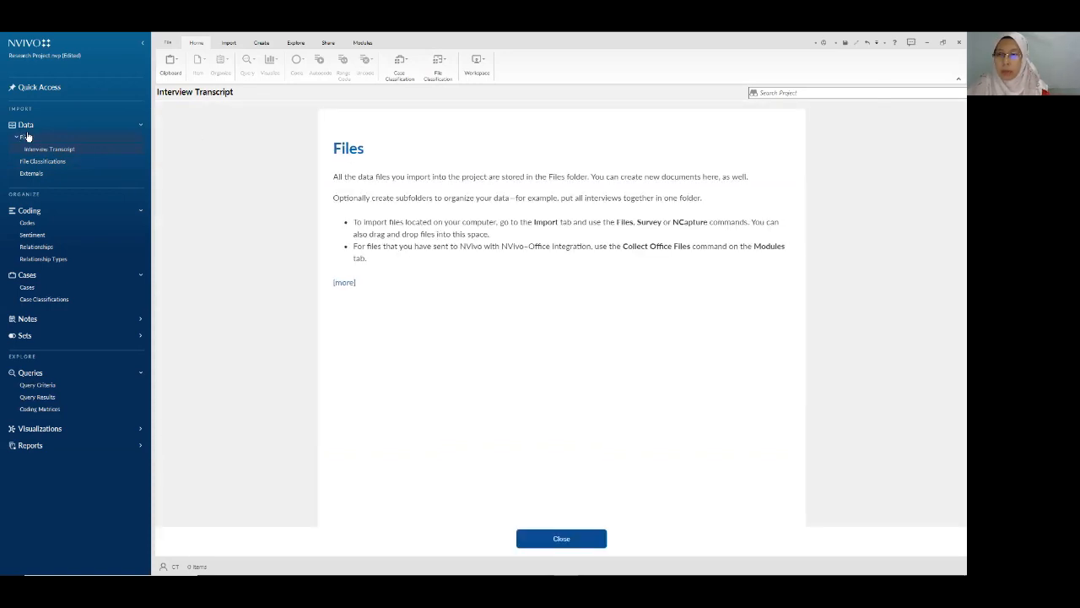
pyautogui.click(27, 141)
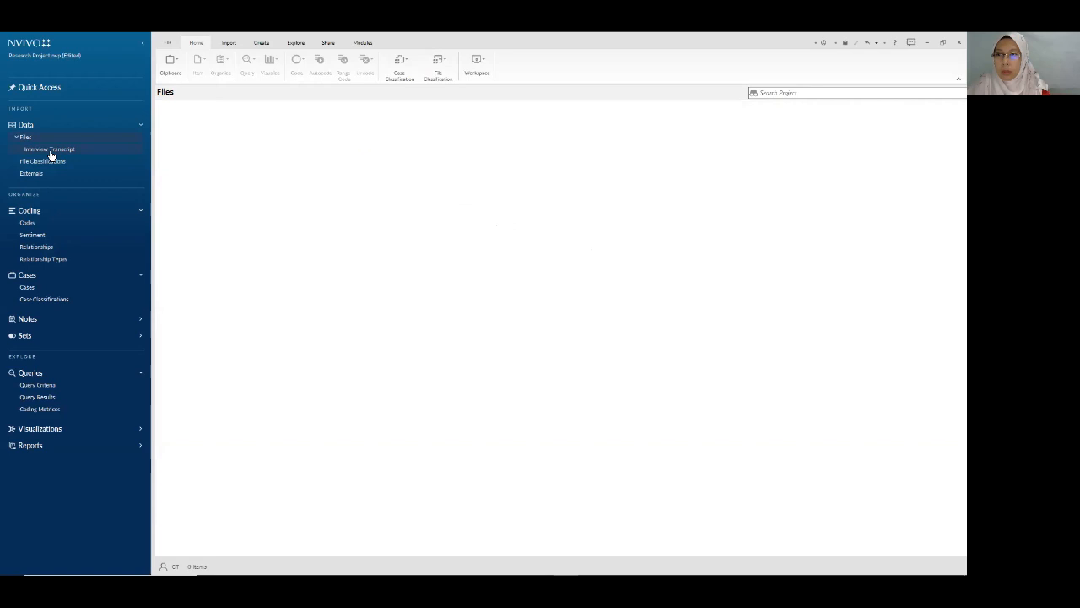
pyautogui.click(48, 152)
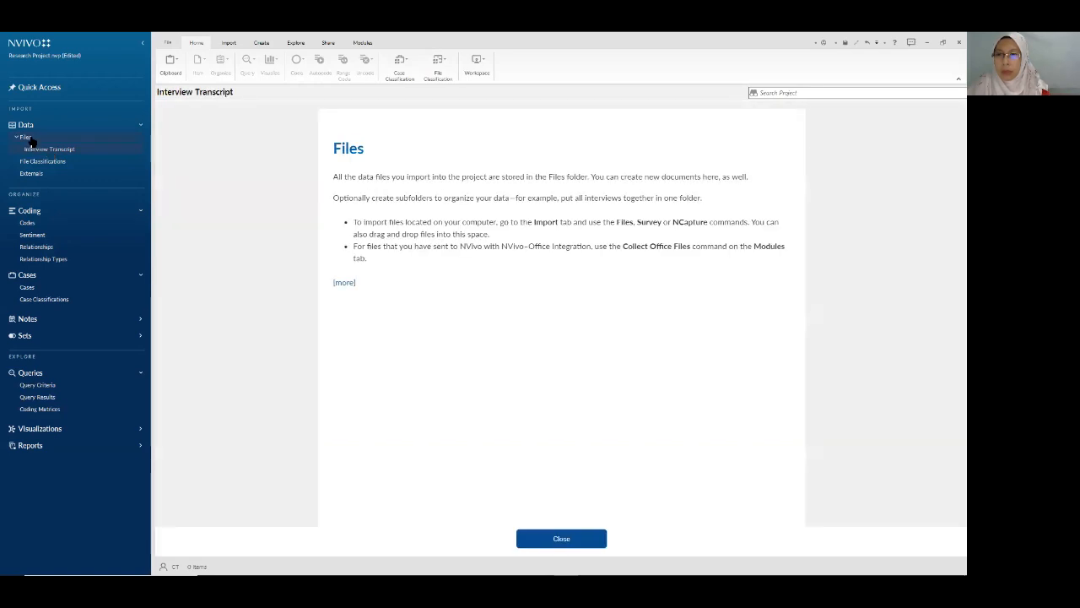
pyautogui.click(561, 539)
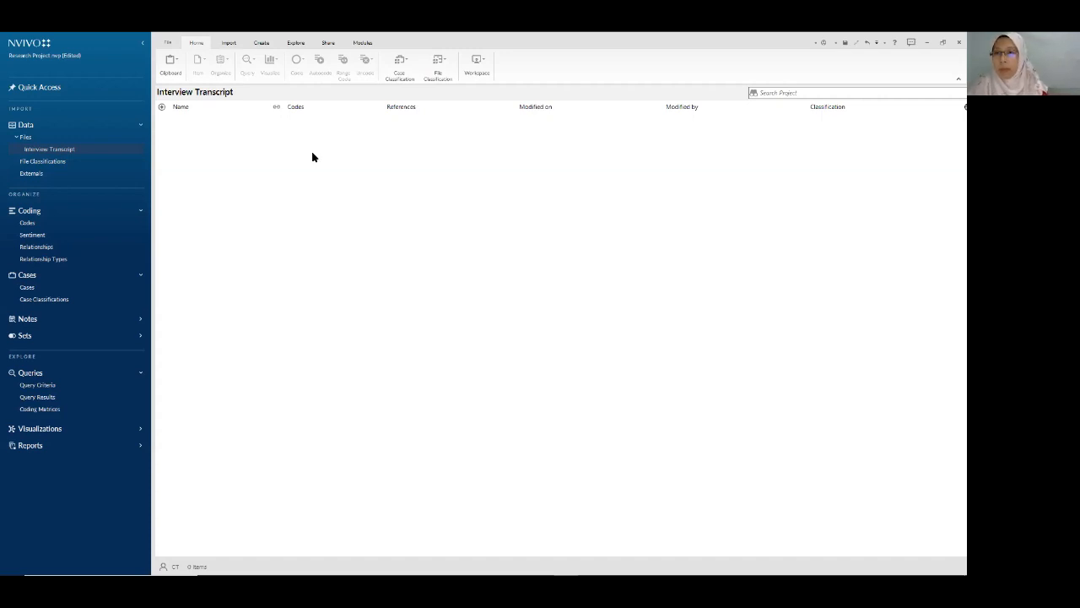
# - Import Transcript 1, Transcript 2 and Transcript 3 into the Interview Transcript folder
pyautogui.rightClick(234, 146)
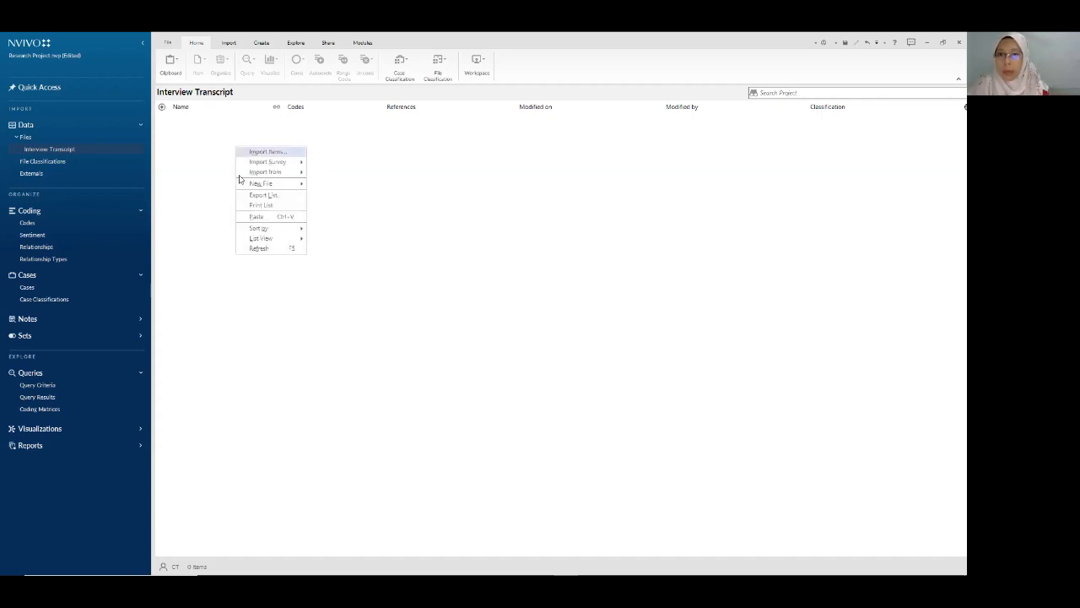
pyautogui.moveTo(261, 183)
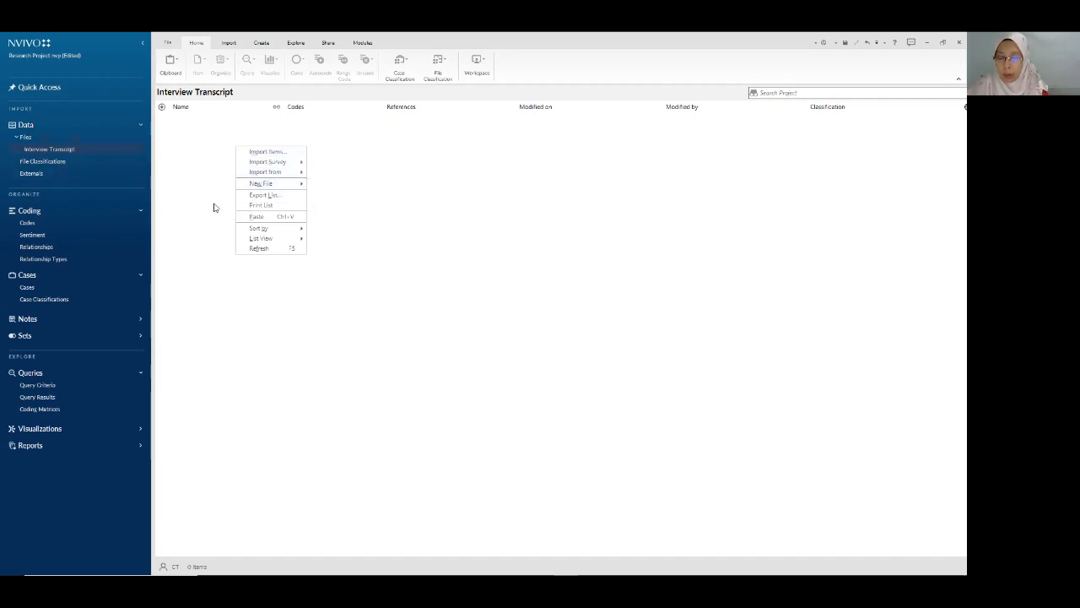
pyautogui.click(341, 211)
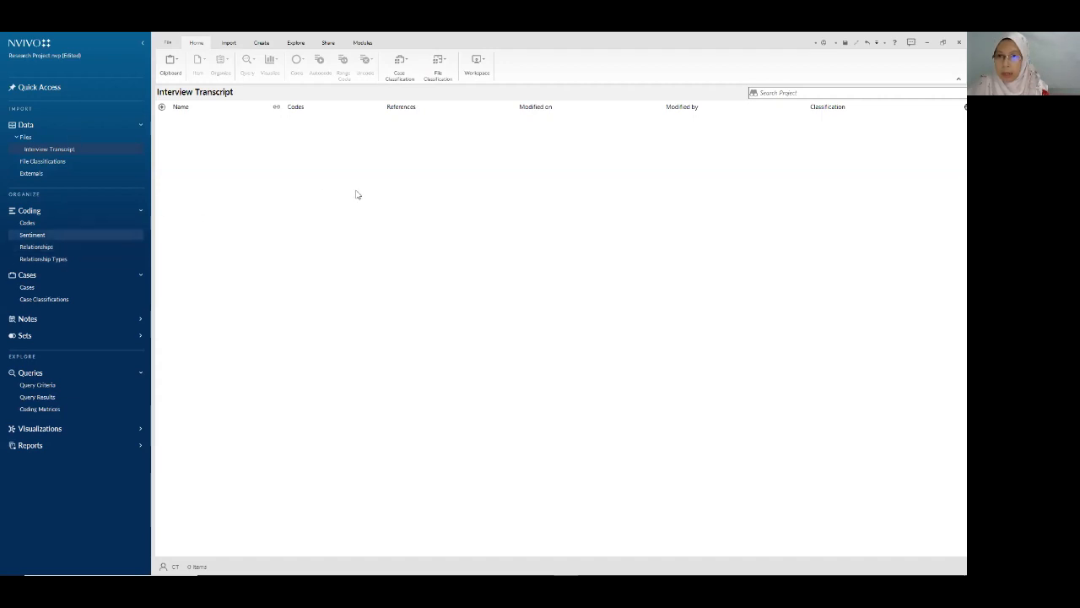
pyautogui.rightClick(281, 148)
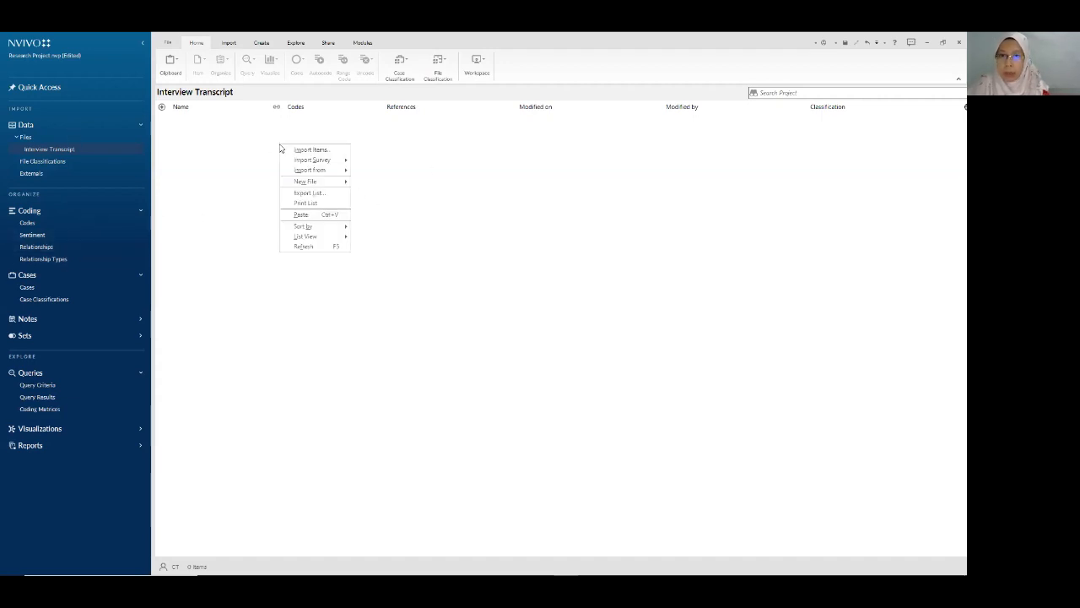
pyautogui.click(325, 150)
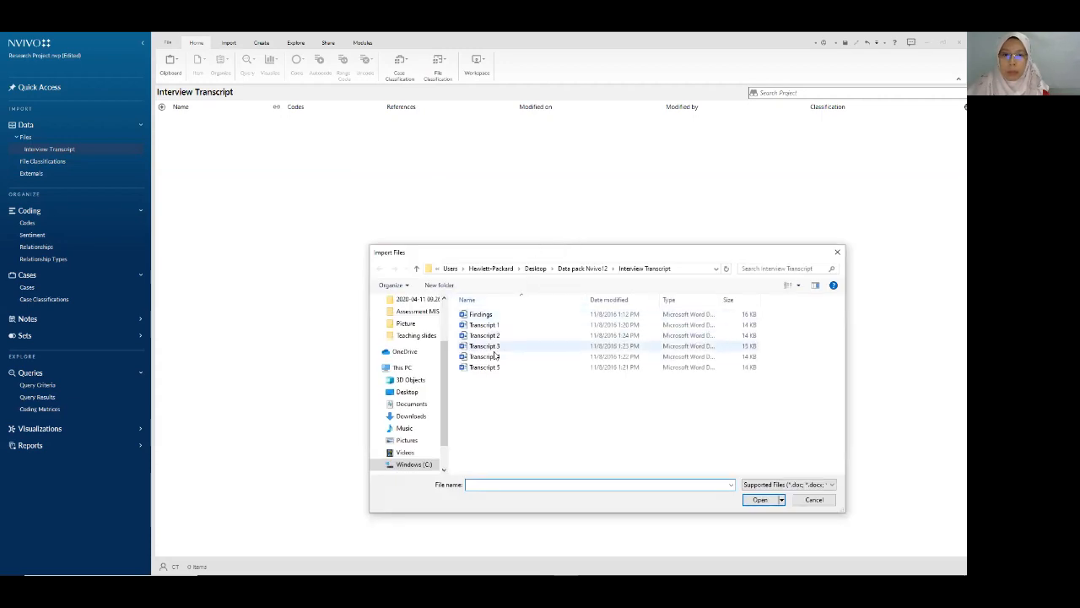
pyautogui.click(485, 326)
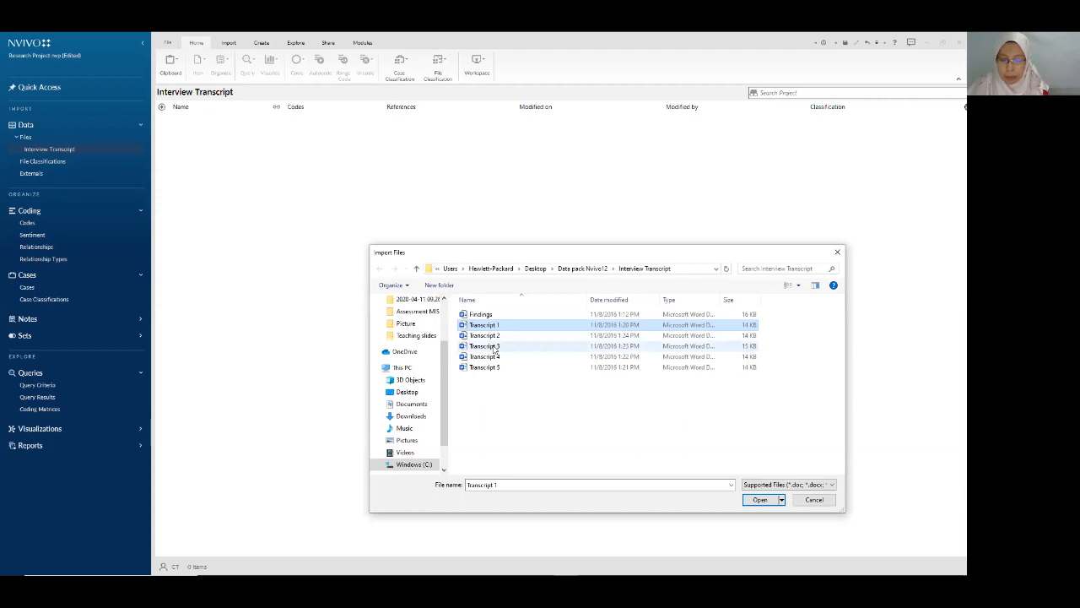
pyautogui.keyDown('shift'); pyautogui.click(495, 347); pyautogui.keyUp('shift')
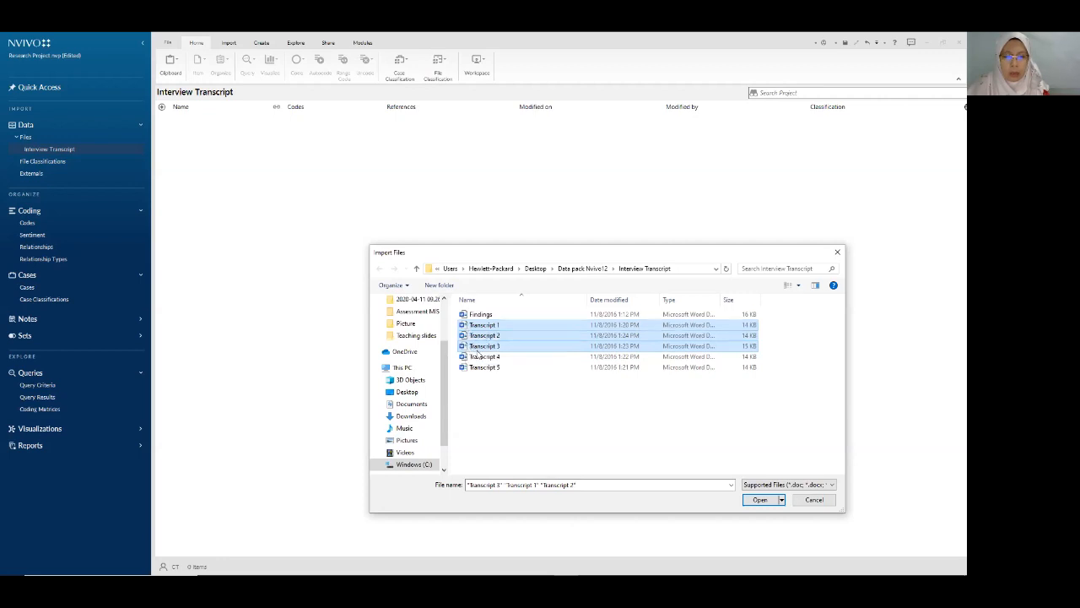
pyautogui.click(757, 499)
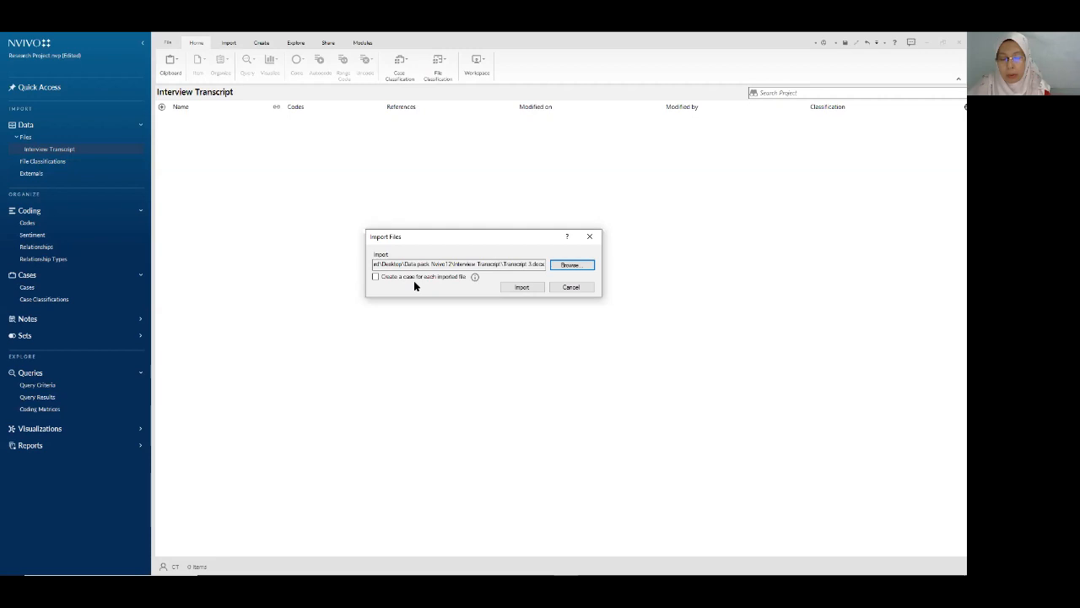
pyautogui.click(522, 287)
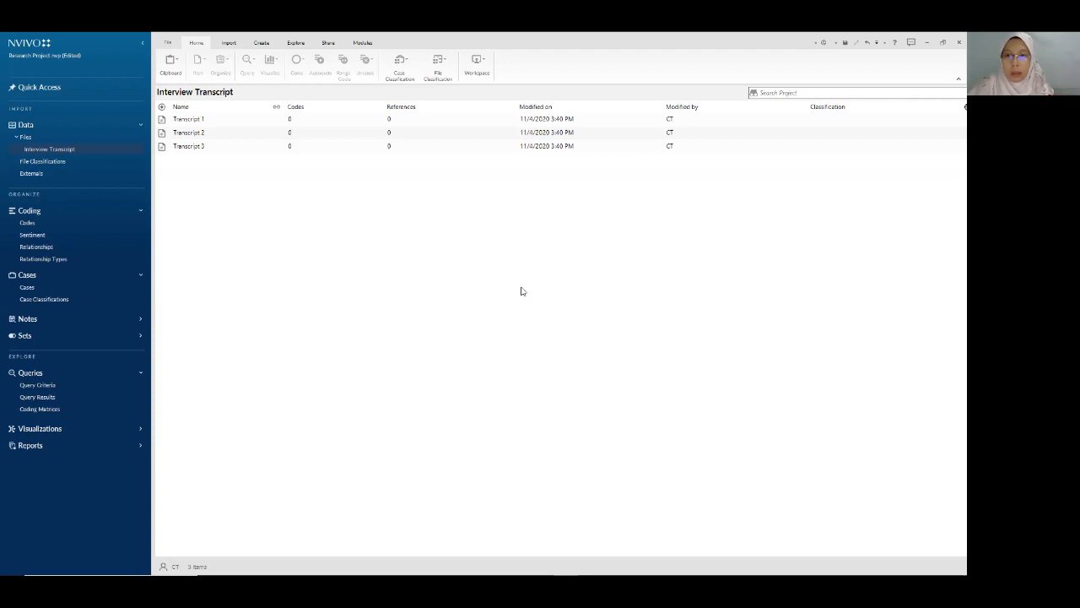
# - Open Transcript 1, 2 and 3 as documents, ending on Transcript 3's text
pyautogui.doubleClick(193, 123)
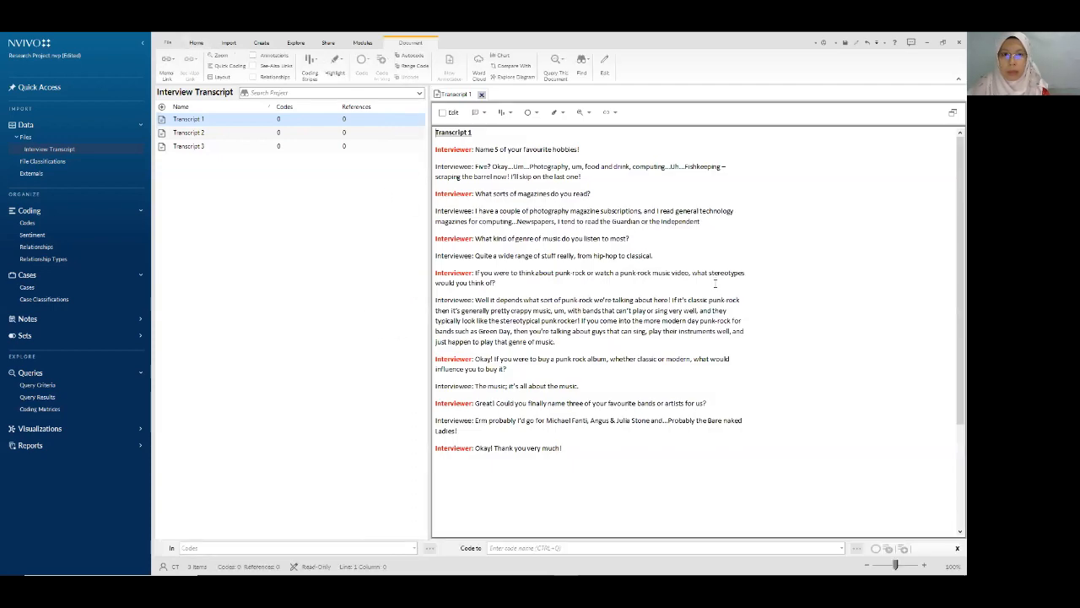
pyautogui.doubleClick(189, 132)
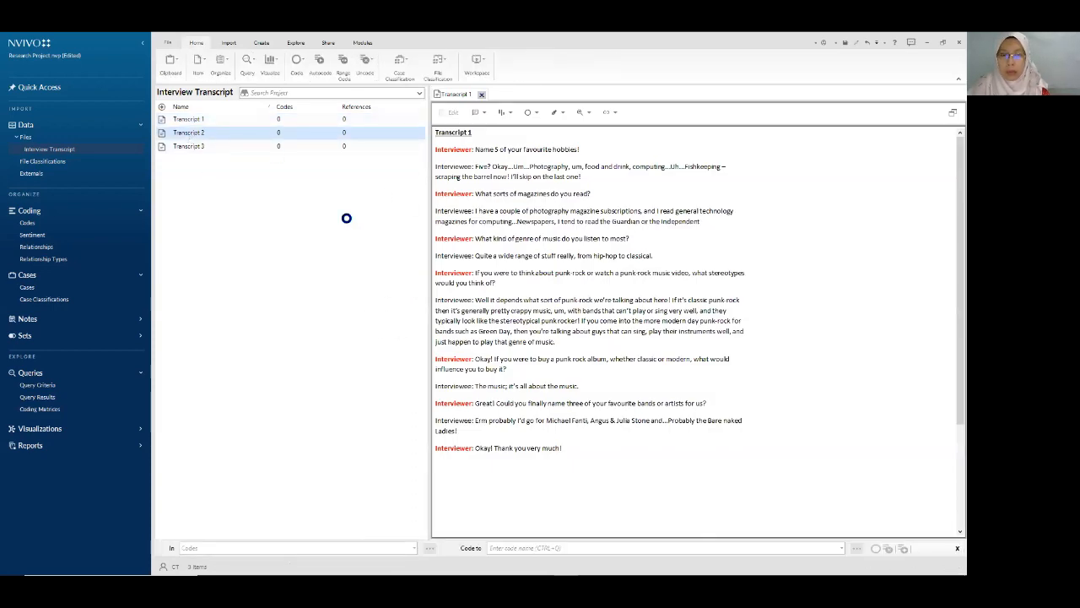
pyautogui.doubleClick(199, 146)
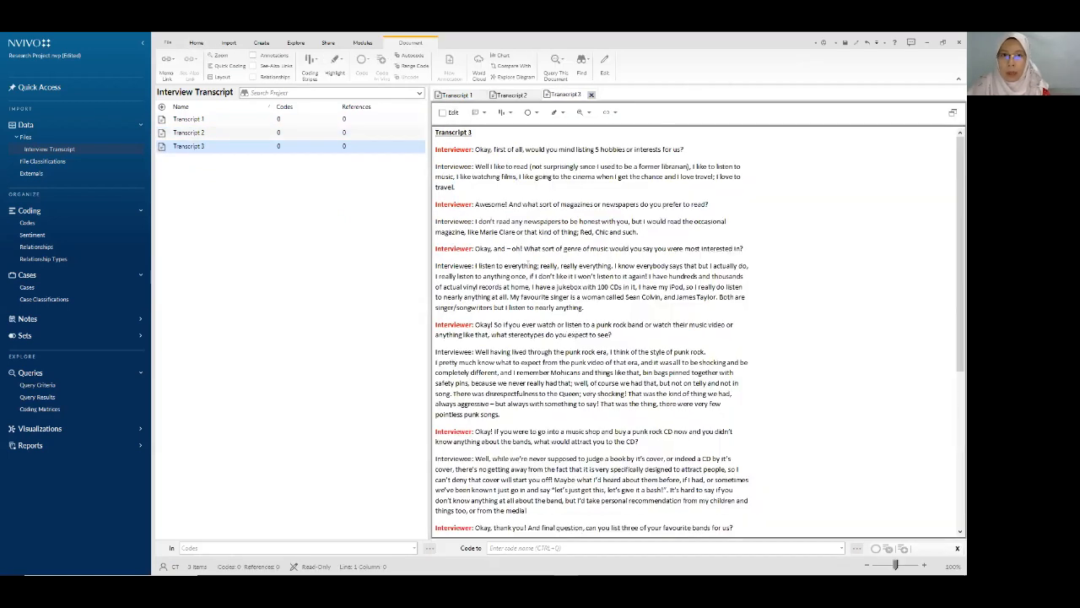
pyautogui.click(199, 44)
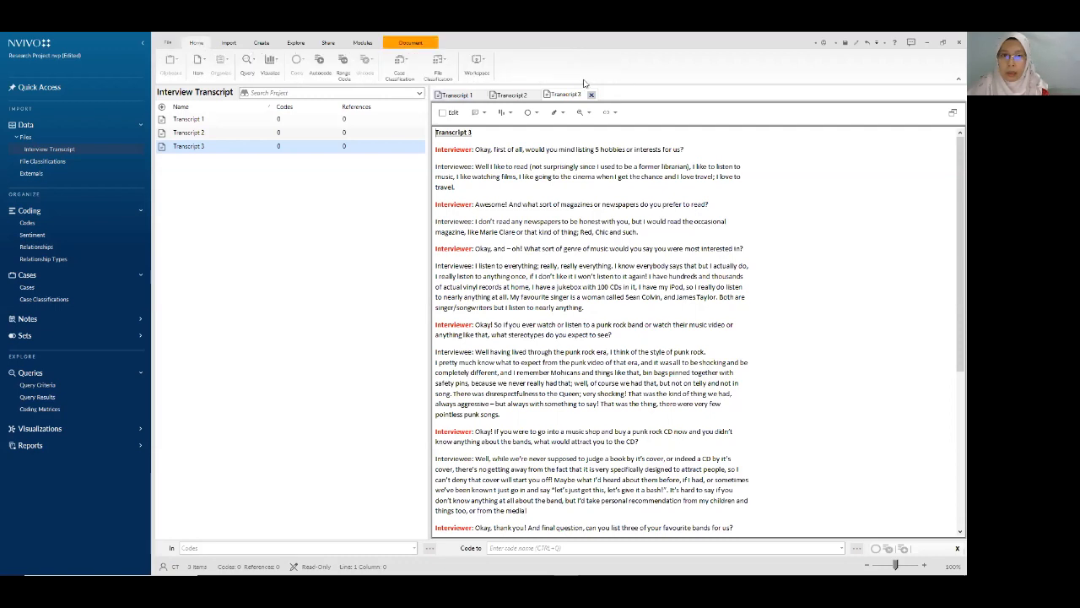
pyautogui.click(478, 67)
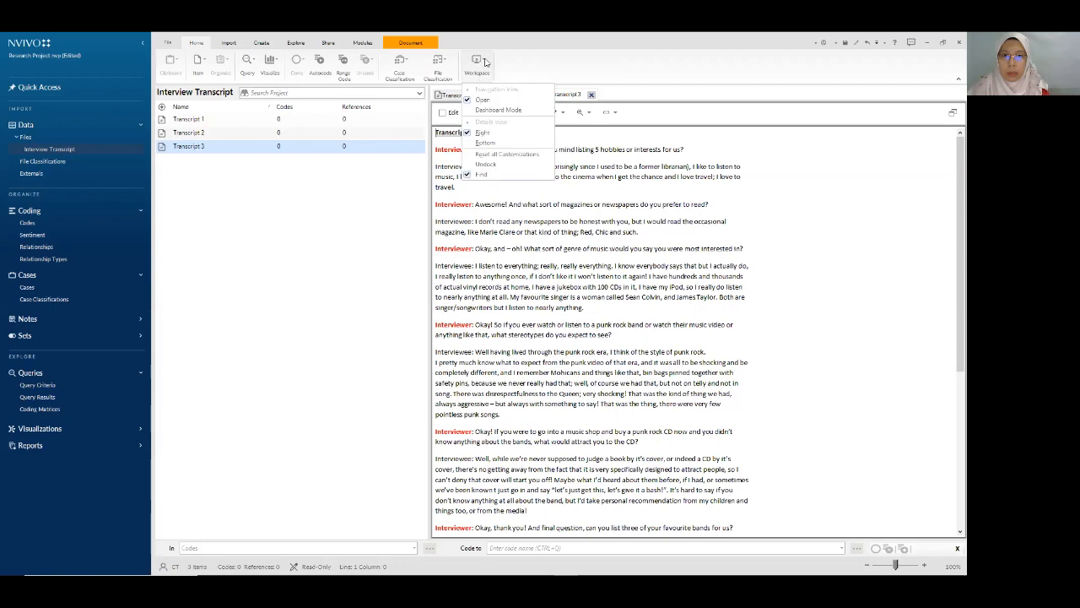
pyautogui.click(502, 145)
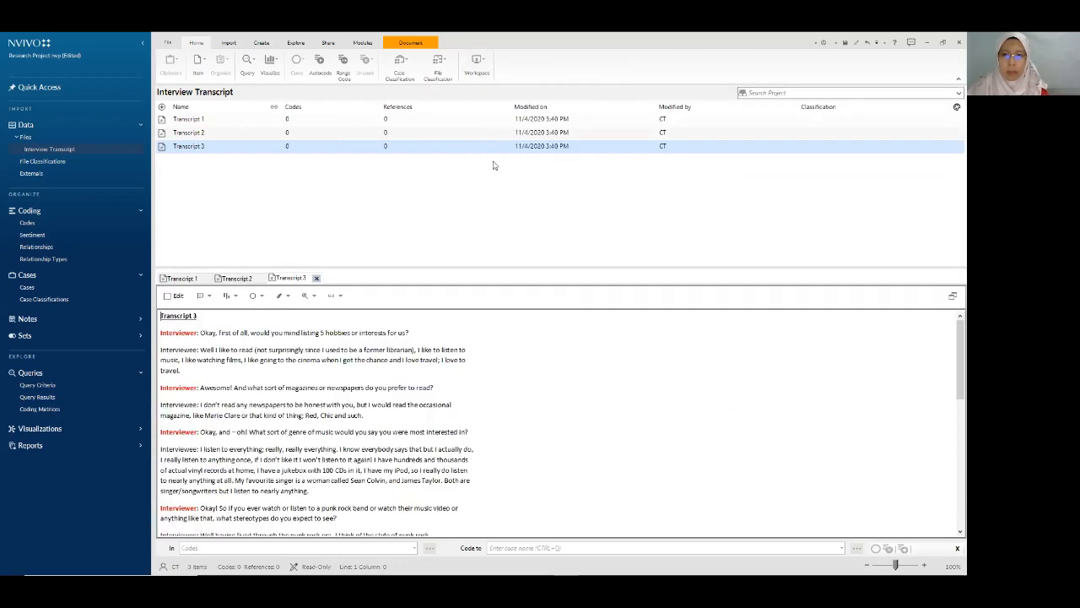
pyautogui.click(477, 61)
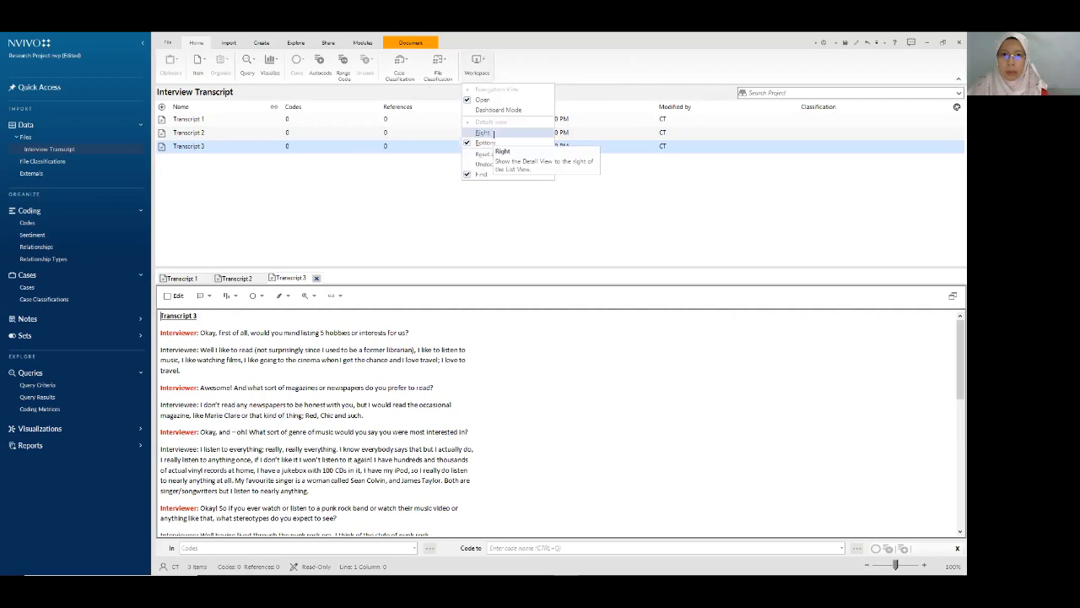
pyautogui.click(493, 133)
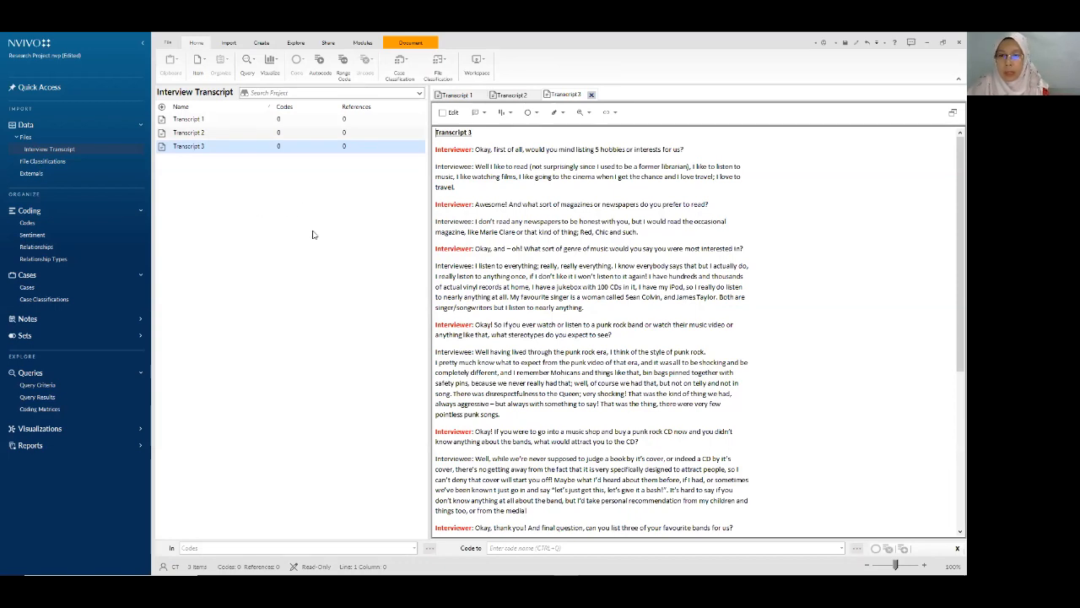
# - Create a new blank document named 'Participant 1' in the Interview Transcript folder
pyautogui.rightClick(235, 192)
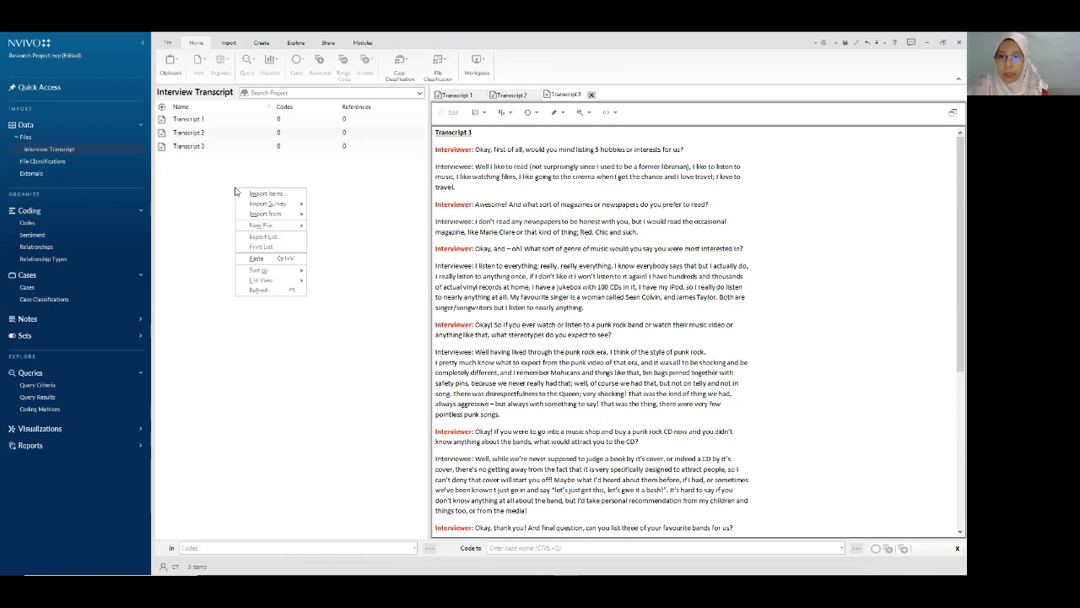
pyautogui.moveTo(284, 225)
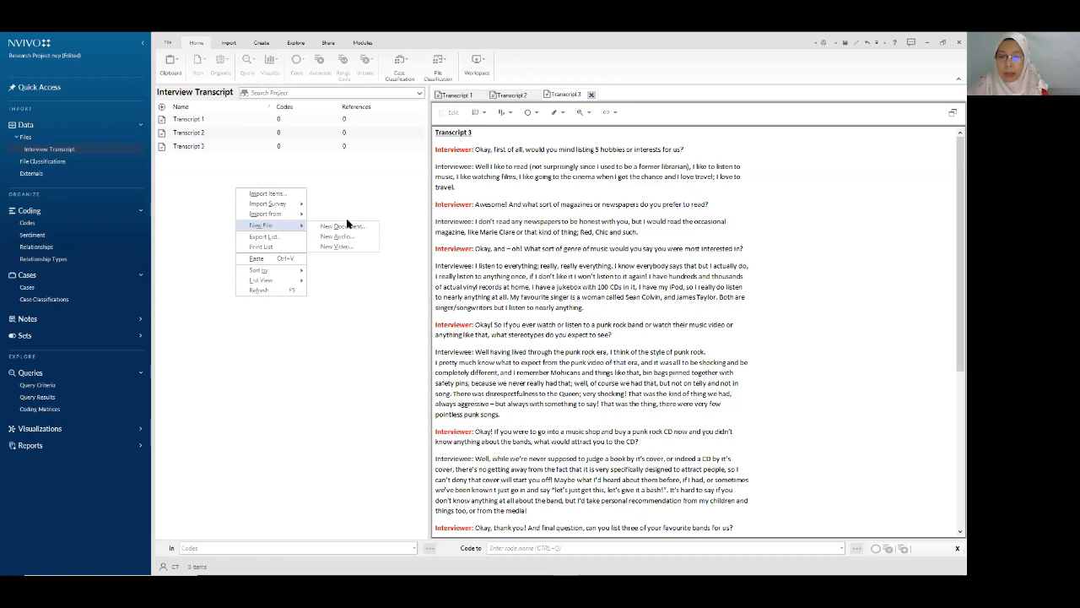
pyautogui.click(371, 228)
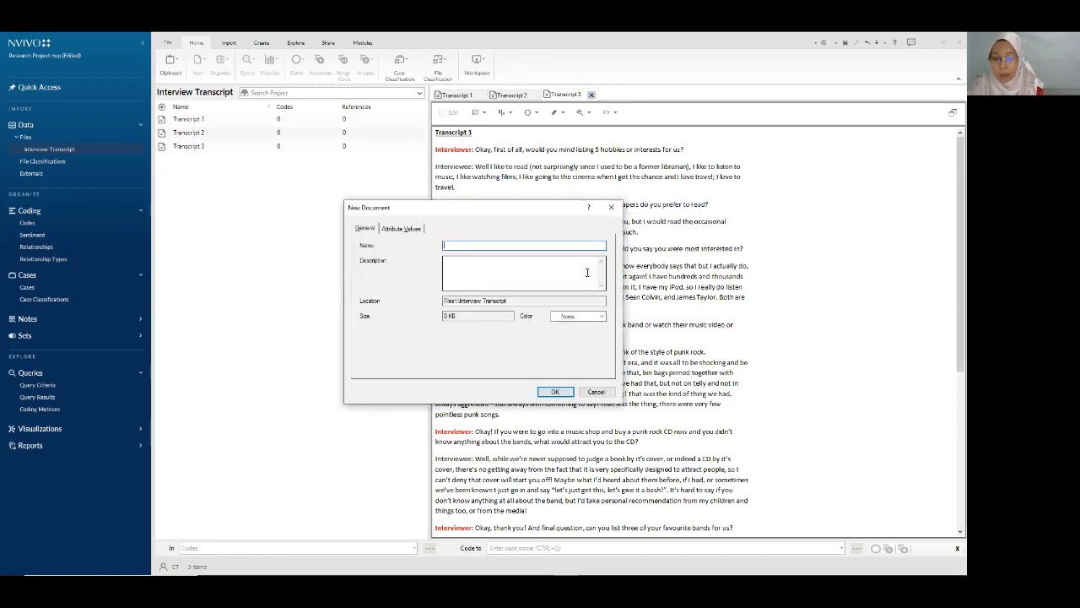
pyautogui.write('Tarticipant 1')
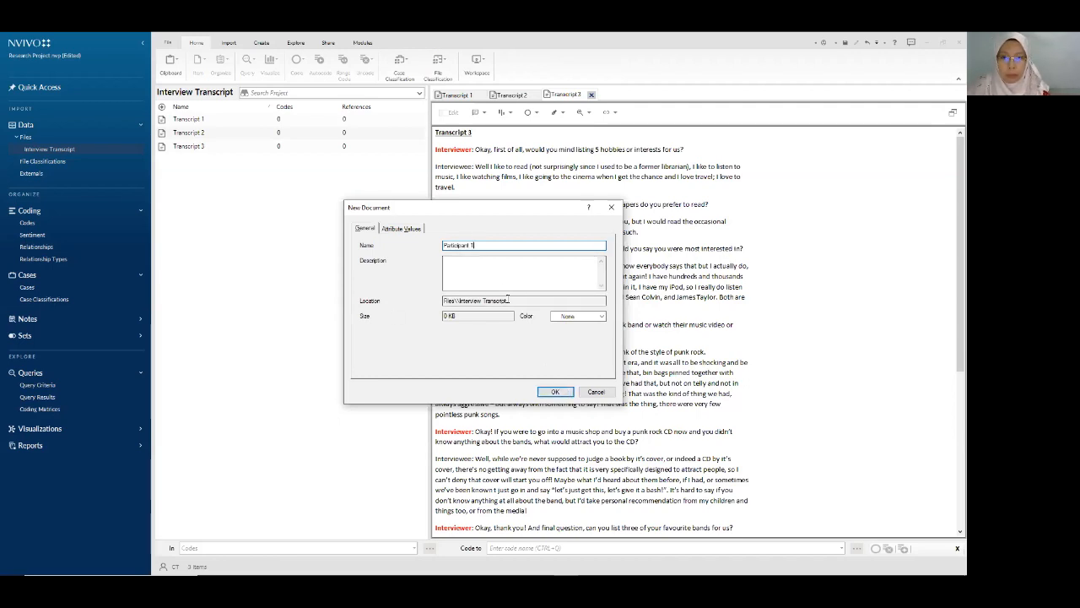
pyautogui.click(549, 394)
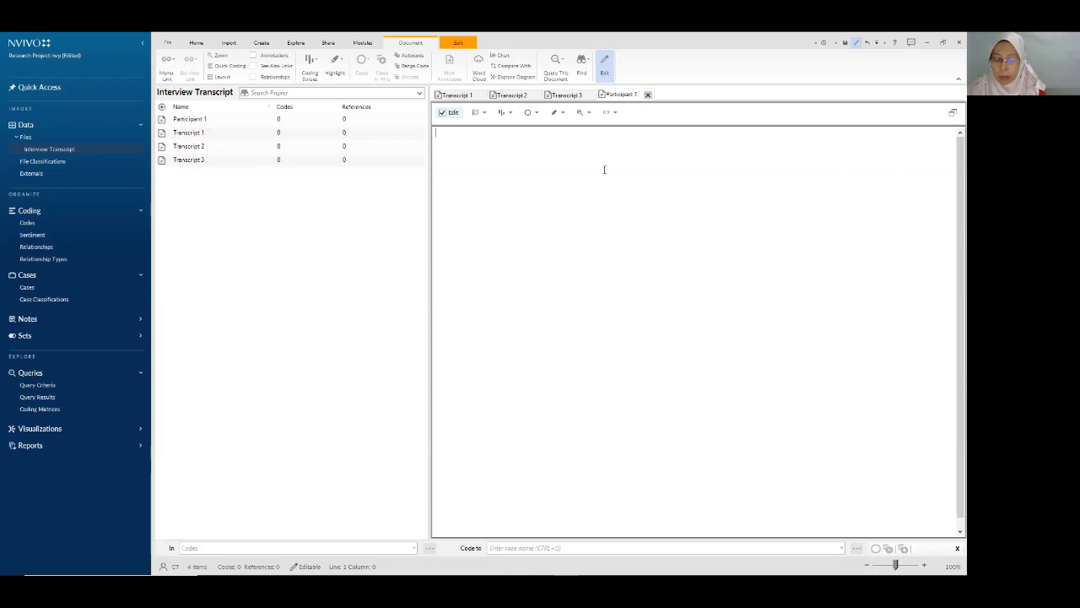
# - Type the question 'What is your view about Covid 19 MCO?' and a placeholder Answer line
pyautogui.write('Questio')
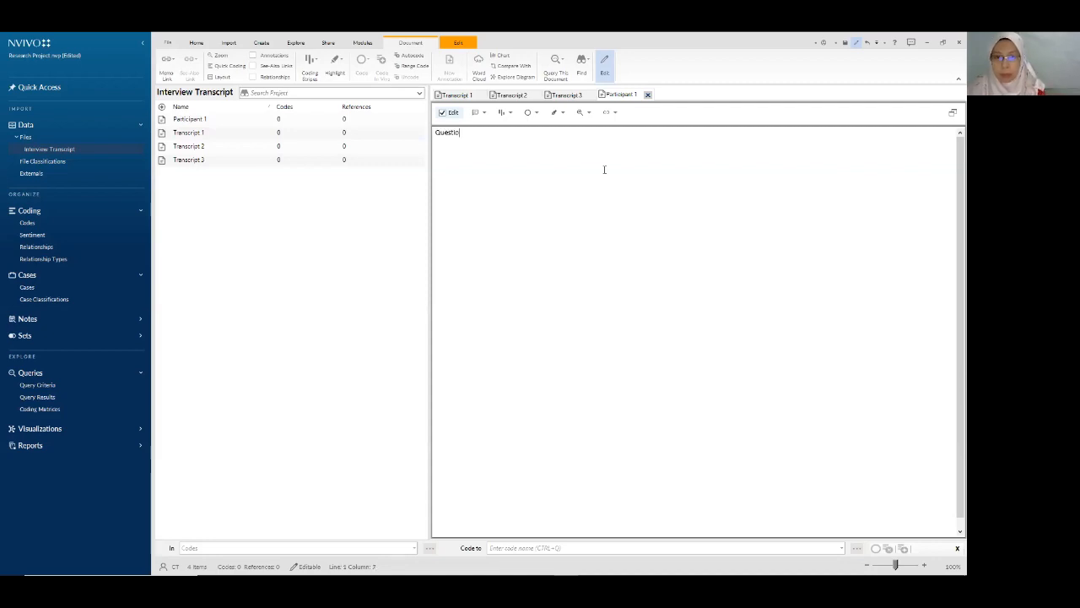
pyautogui.write('n : Wh')
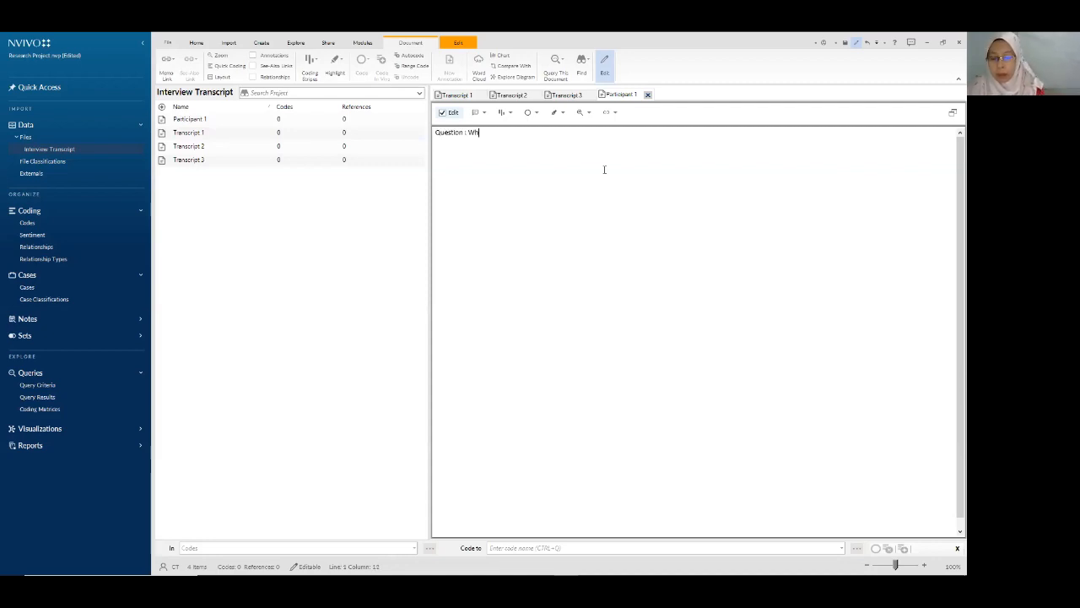
pyautogui.write('at about yuy')
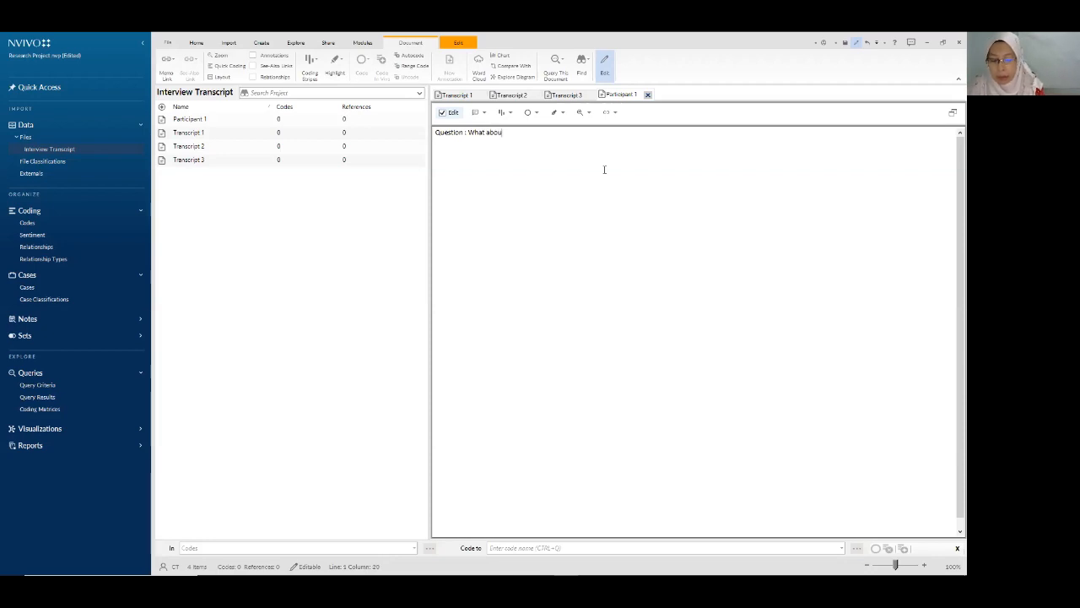
pyautogui.press('BackSpace')
pyautogui.write('r')
pyautogui.press('BackSpace')
pyautogui.press('BackSpace')
pyautogui.press('BackSpace')
pyautogui.press('BackSpace')
pyautogui.write('our')
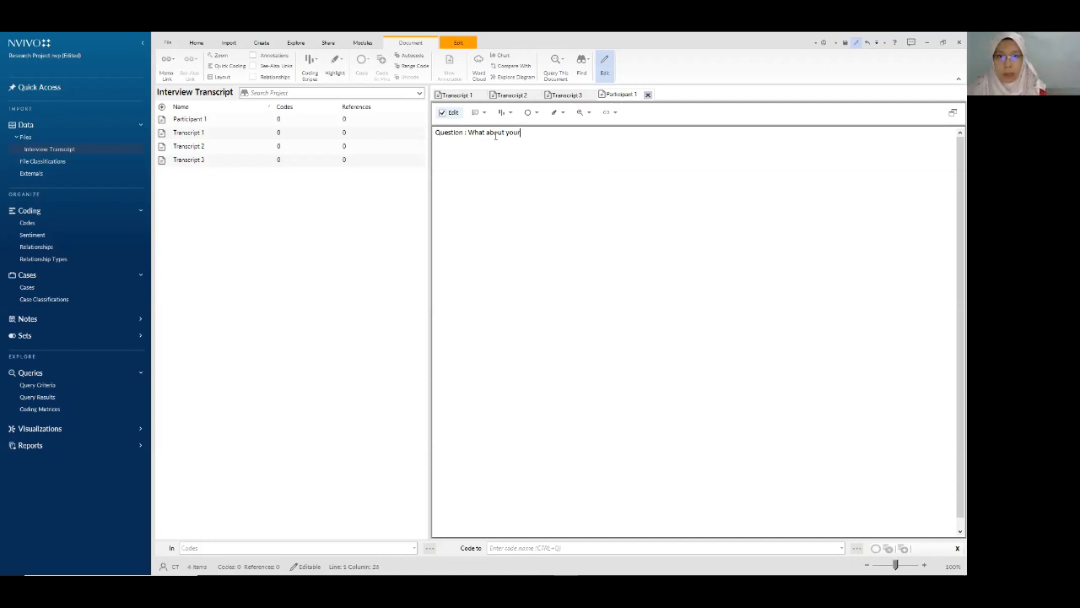
pyautogui.moveTo(504, 133); pyautogui.dragTo(488, 134)
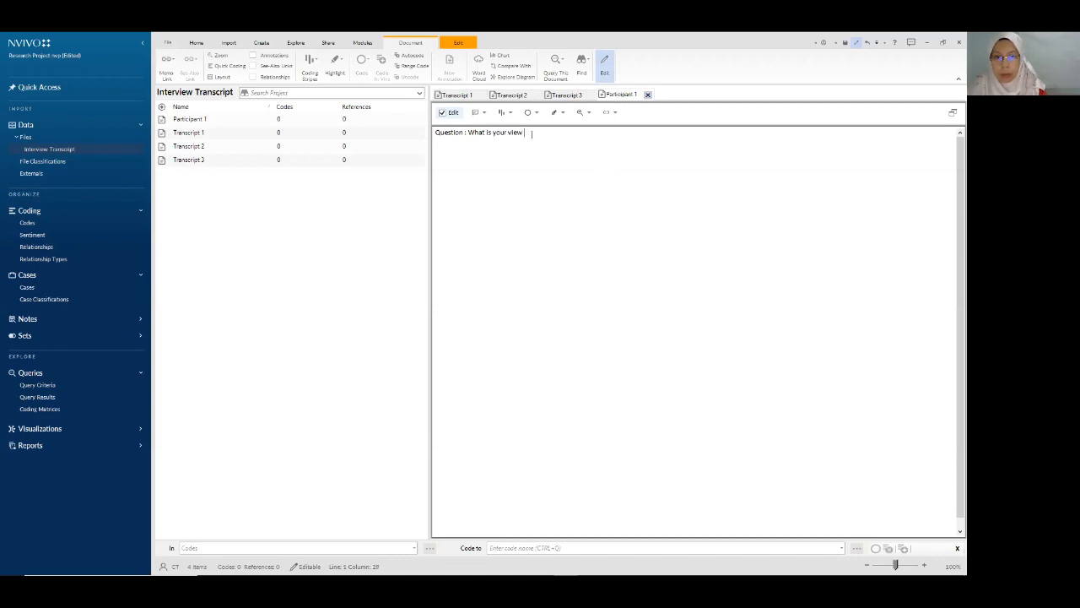
pyautogui.write('abput')
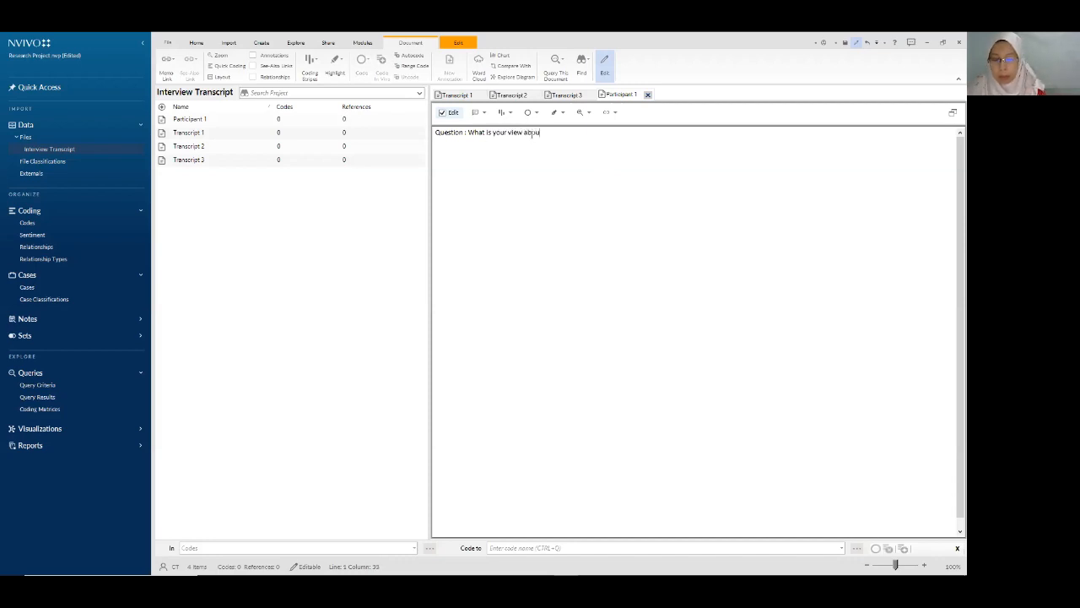
pyautogui.write(' Covid 19')
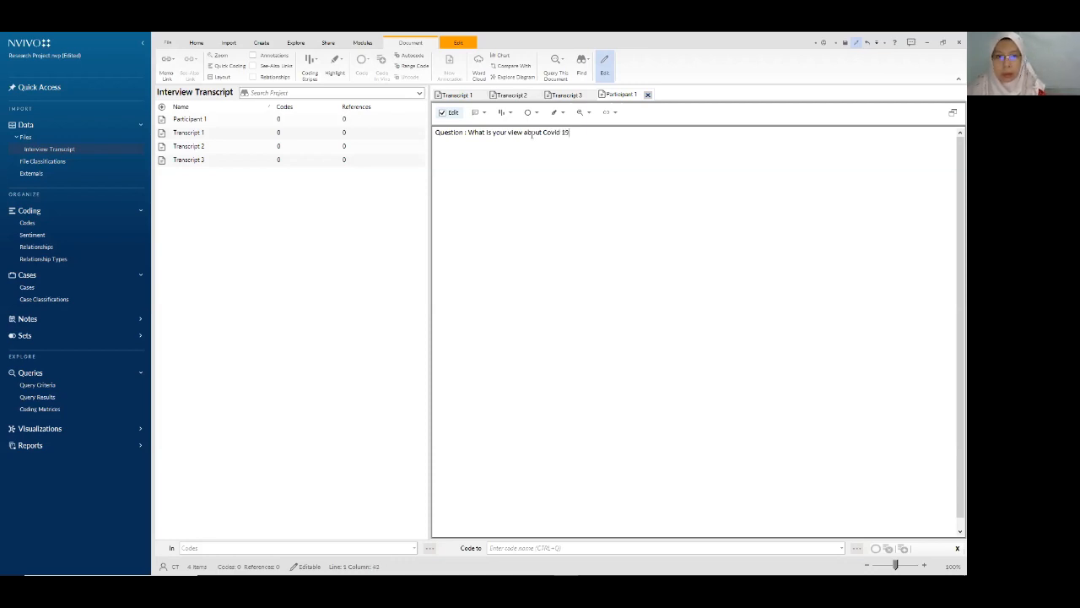
pyautogui.write(' MCO?')
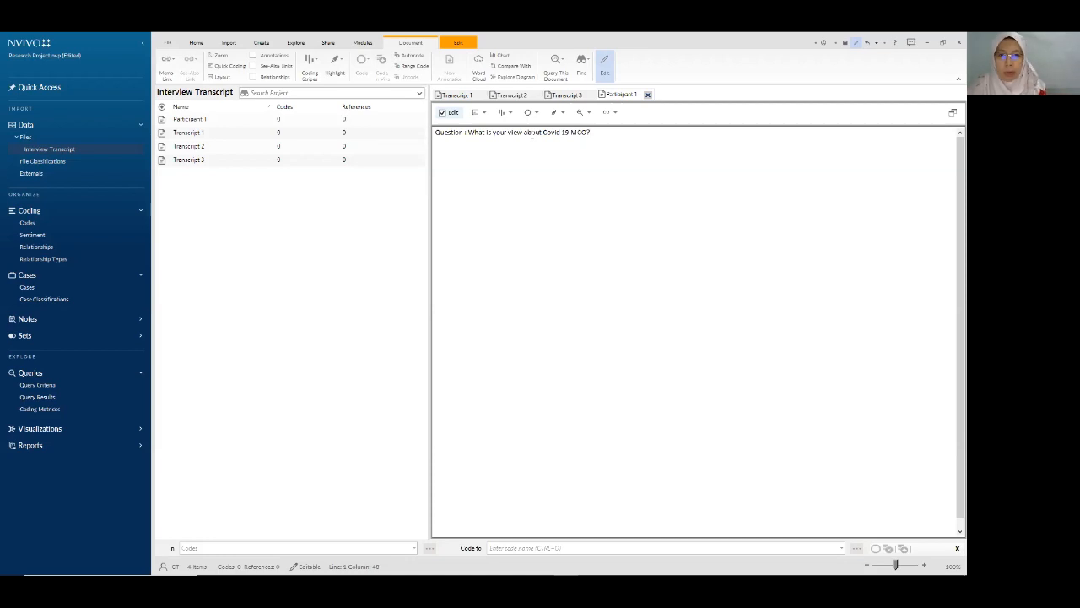
pyautogui.write('A')
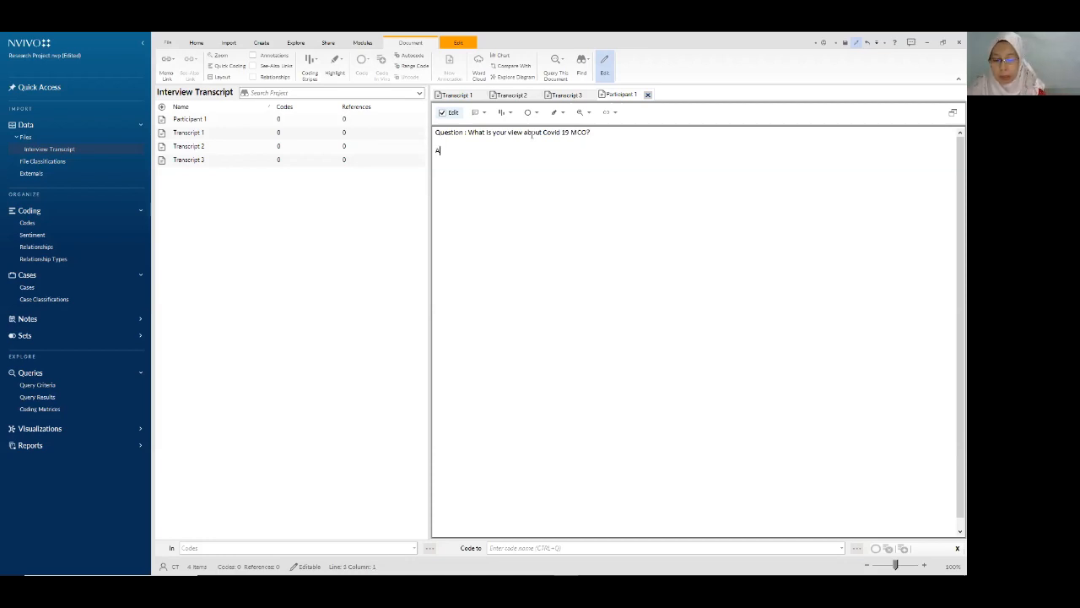
pyautogui.write('nswer : lkjdwjhlkwejdhwj')
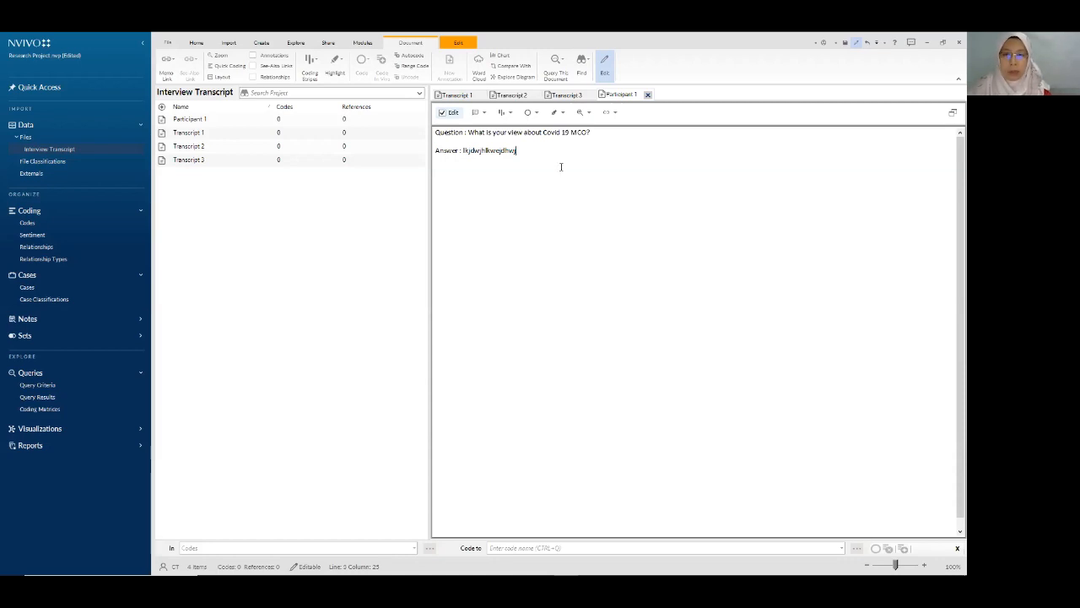
# - Bring up the file list's new-file menu and dismiss it without creating anything
pyautogui.rightClick(259, 212)
pyautogui.moveTo(291, 245)
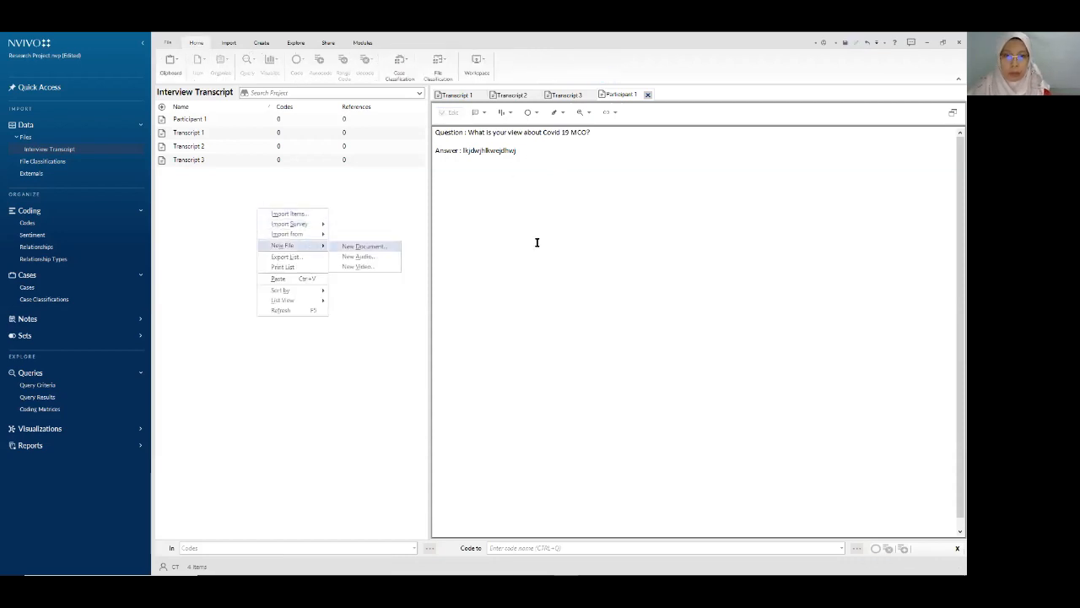
pyautogui.click(394, 214)
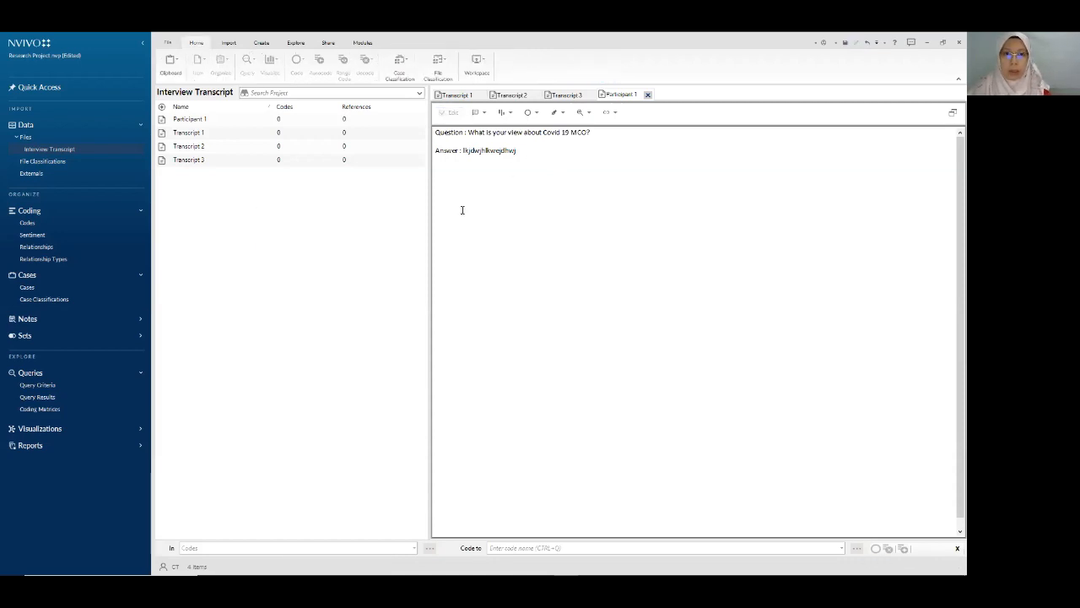
# - Save the project, close the open document tabs, and reopen Participant 1 below its Answer line
pyautogui.click(844, 44)
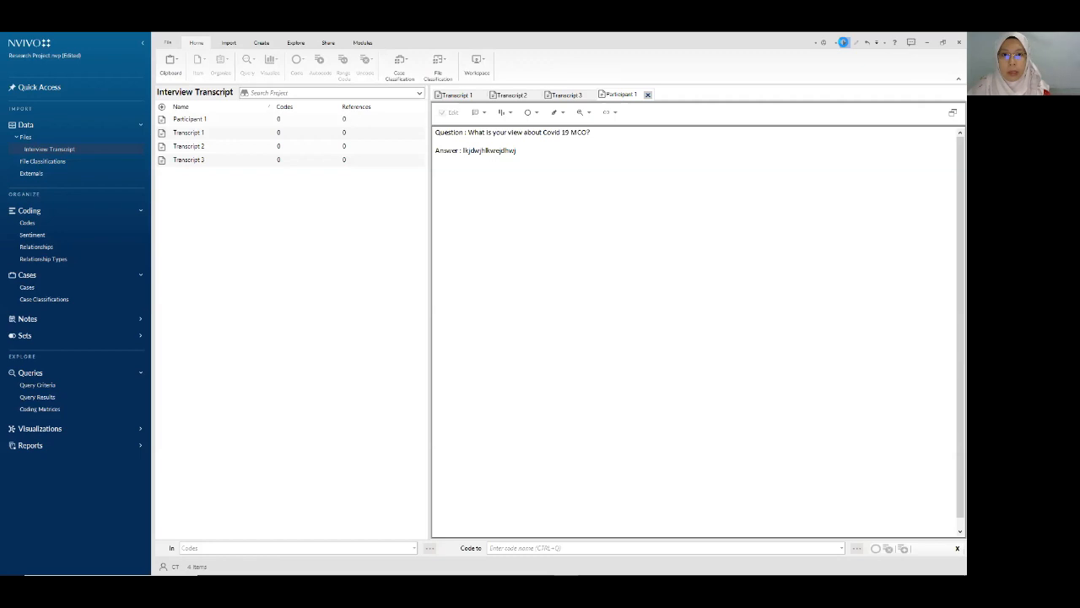
pyautogui.click(648, 94)
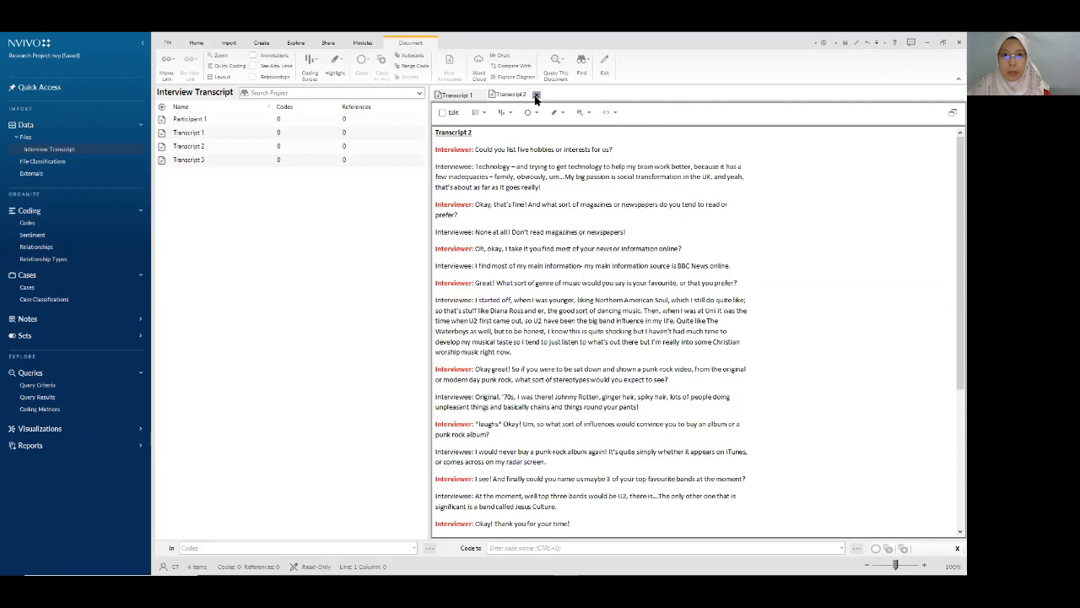
pyautogui.click(536, 96)
pyautogui.click(482, 96)
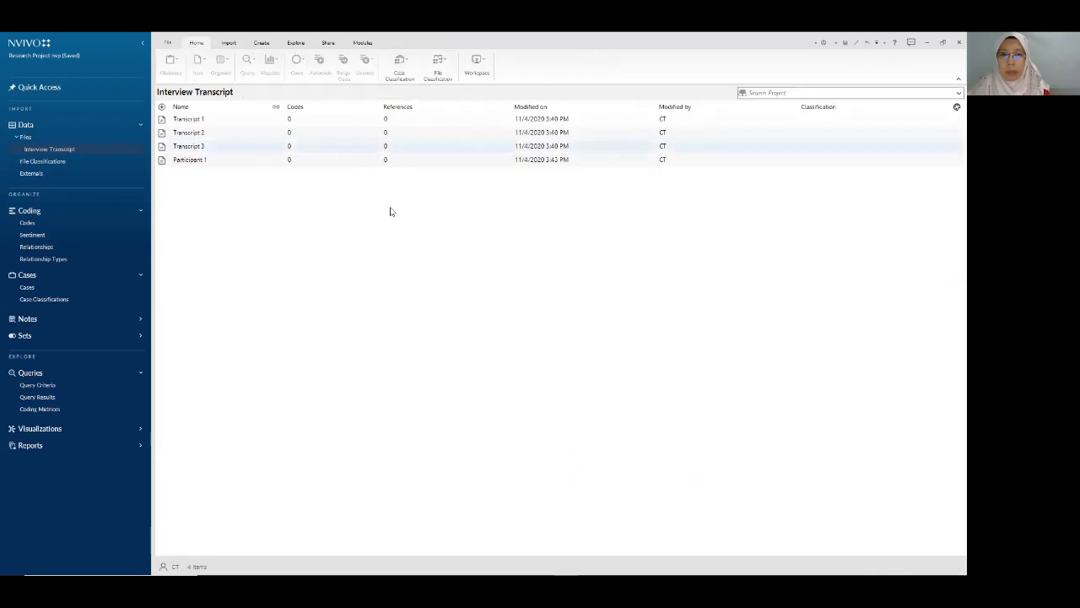
pyautogui.doubleClick(194, 162)
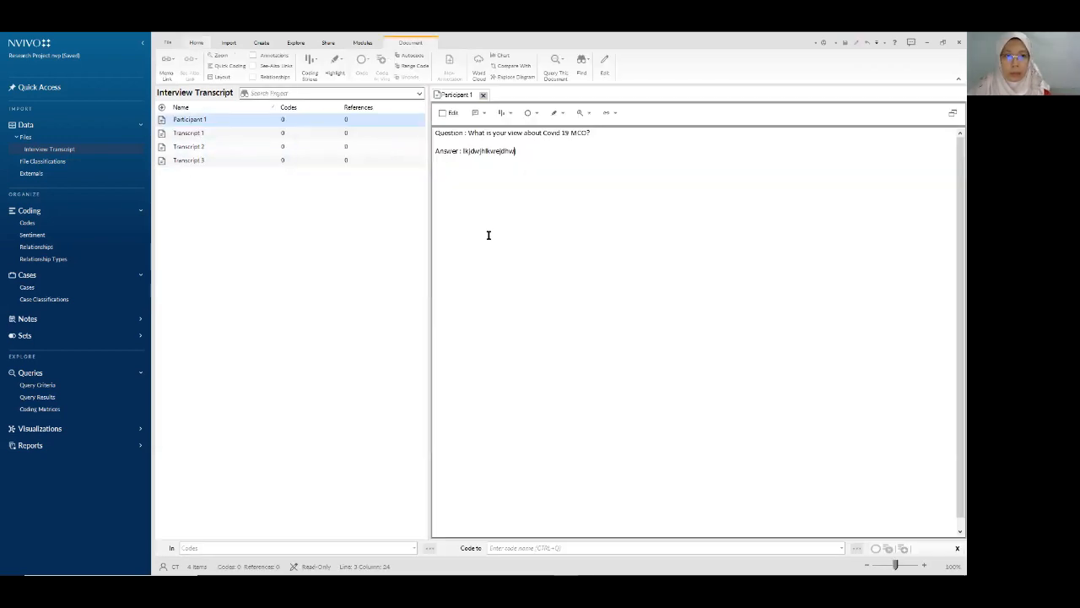
pyautogui.click(591, 163)
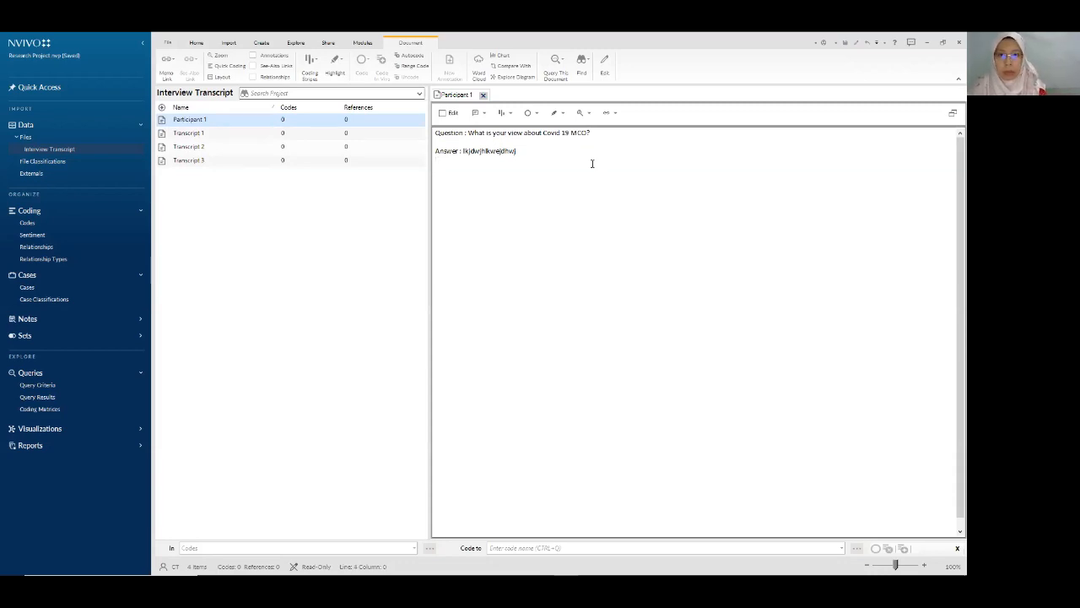
# - Add the placeholder line 'QHWQHJGJHGWGJHGWJH' under Participant 1's answer, save the project, and close the document
pyautogui.click(442, 113)
pyautogui.write('QHWQHJGJHGWGJHGWJH')
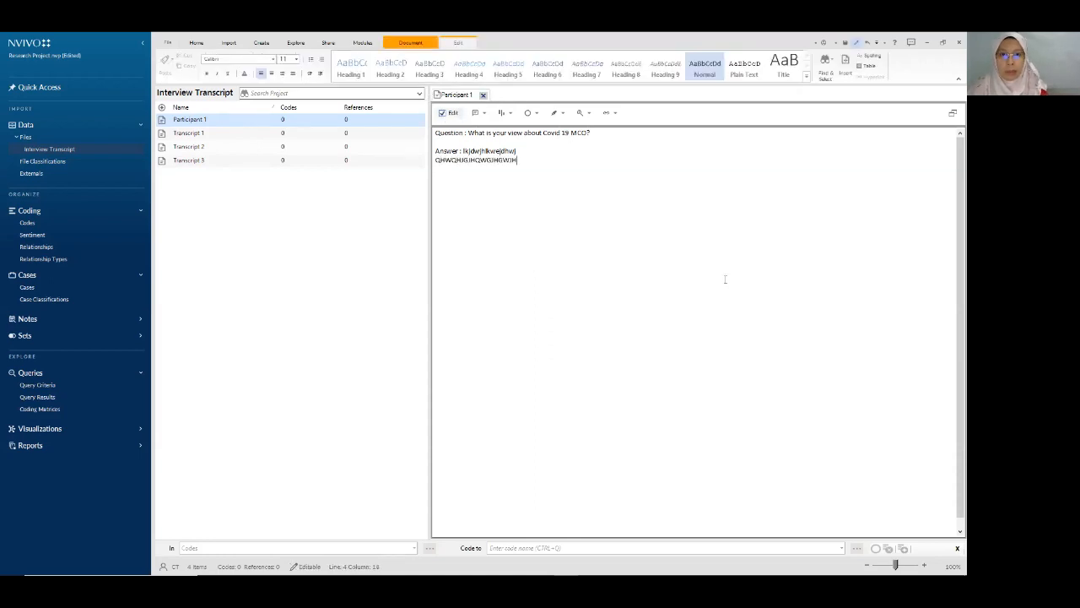
pyautogui.click(441, 113)
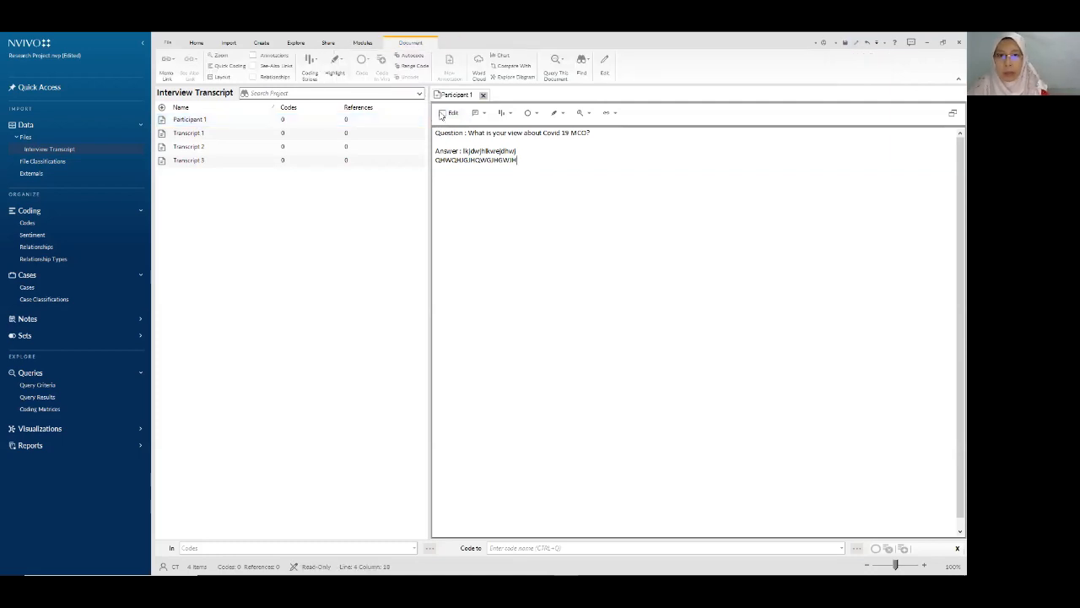
pyautogui.click(442, 114)
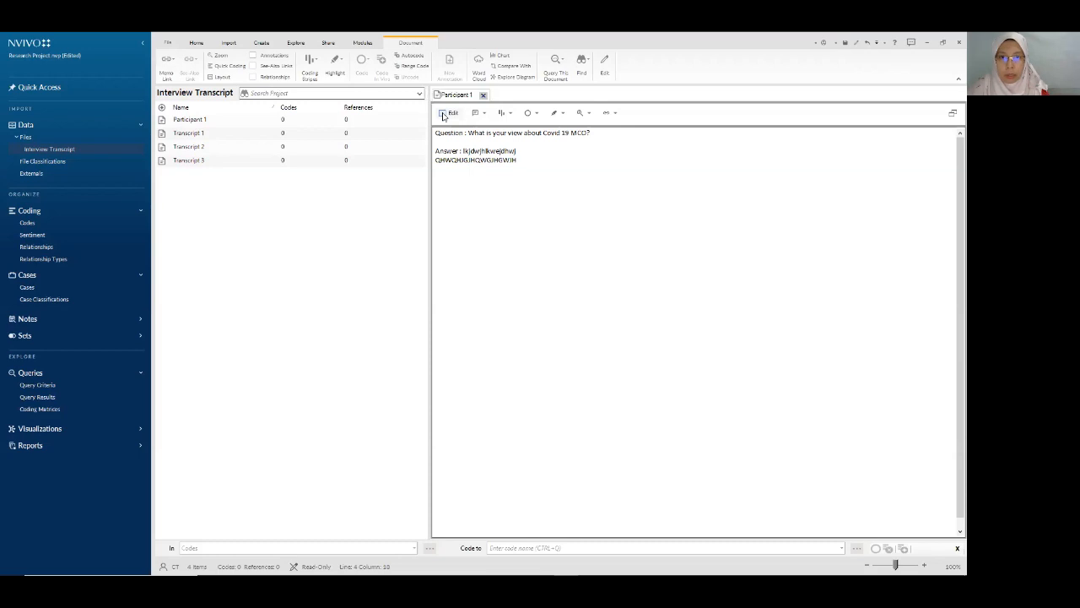
pyautogui.click(846, 43)
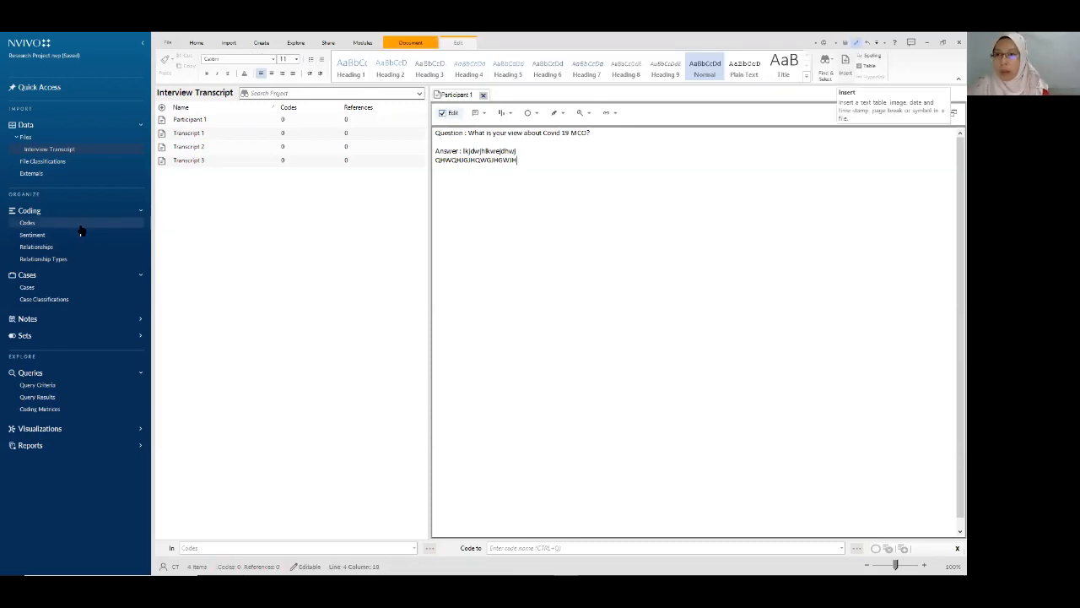
pyautogui.click(483, 95)
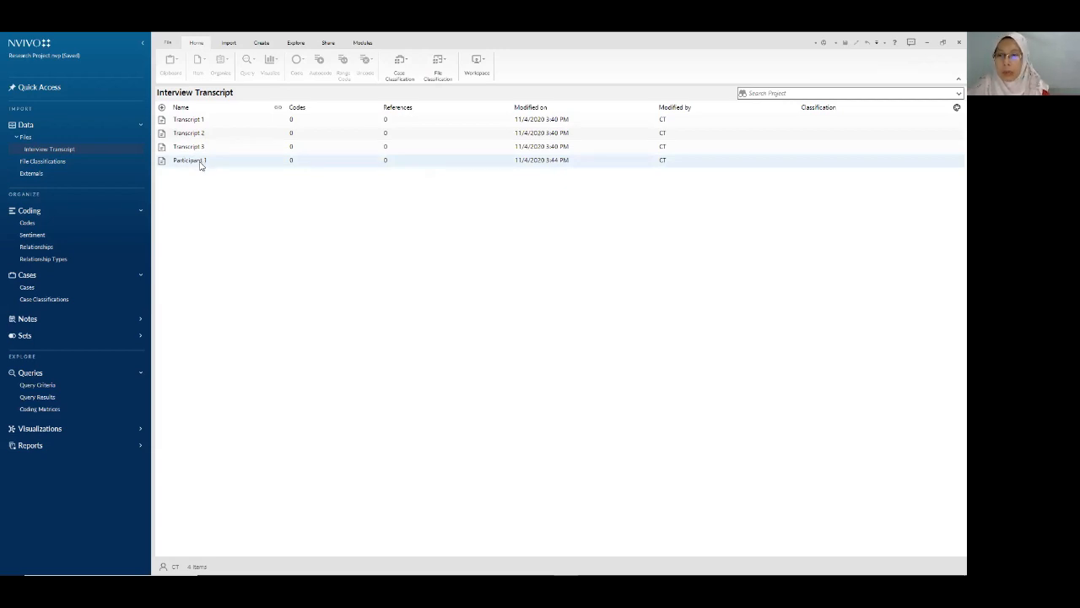
# - Delete the Participant 1 file, then undo the deletion
pyautogui.rightClick(201, 167)
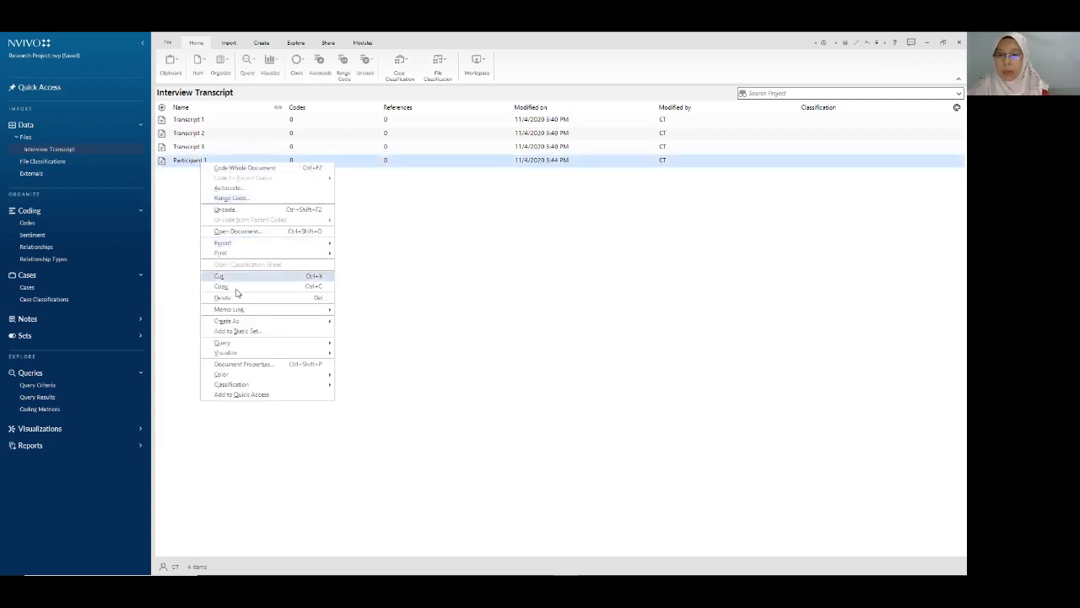
pyautogui.click(183, 165)
pyautogui.rightClick(192, 161)
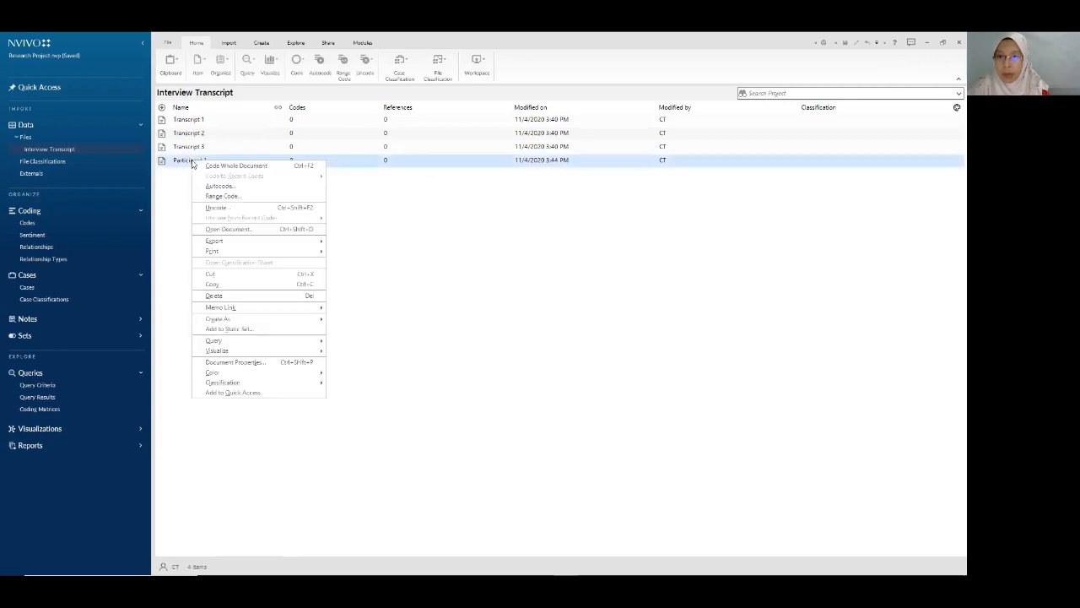
pyautogui.click(276, 295)
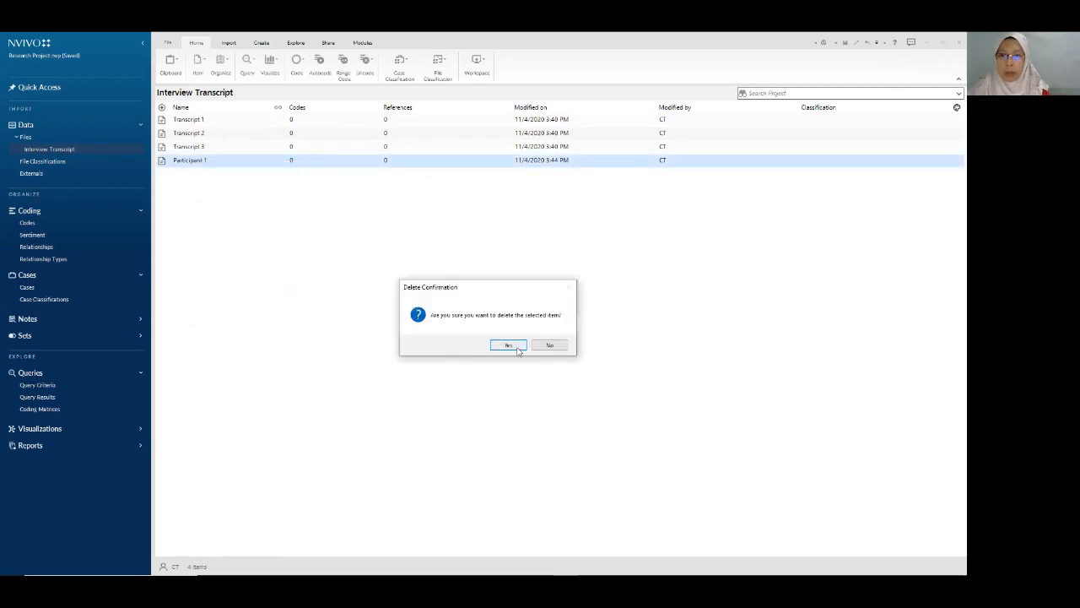
pyautogui.click(508, 345)
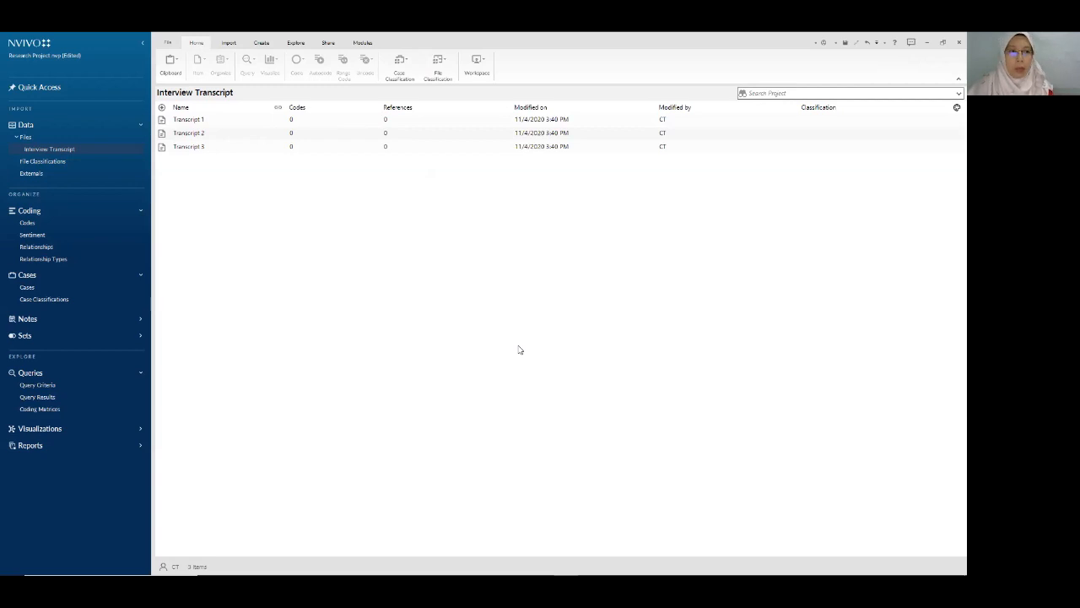
pyautogui.click(869, 44)
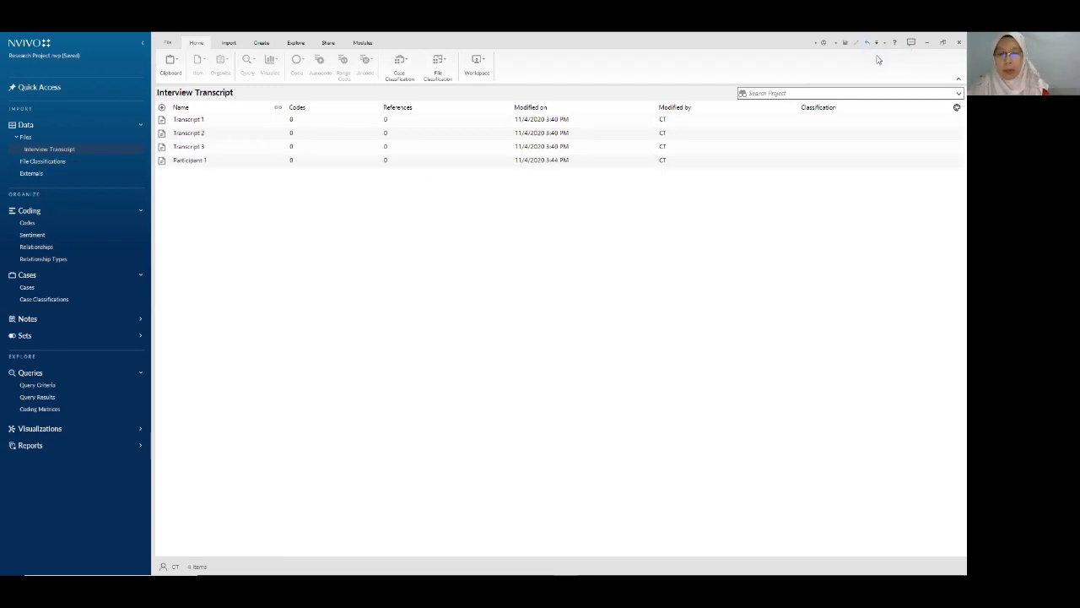
# - Delete Participant 1 again for good and save the project
pyautogui.rightClick(209, 165)
pyautogui.click(232, 298)
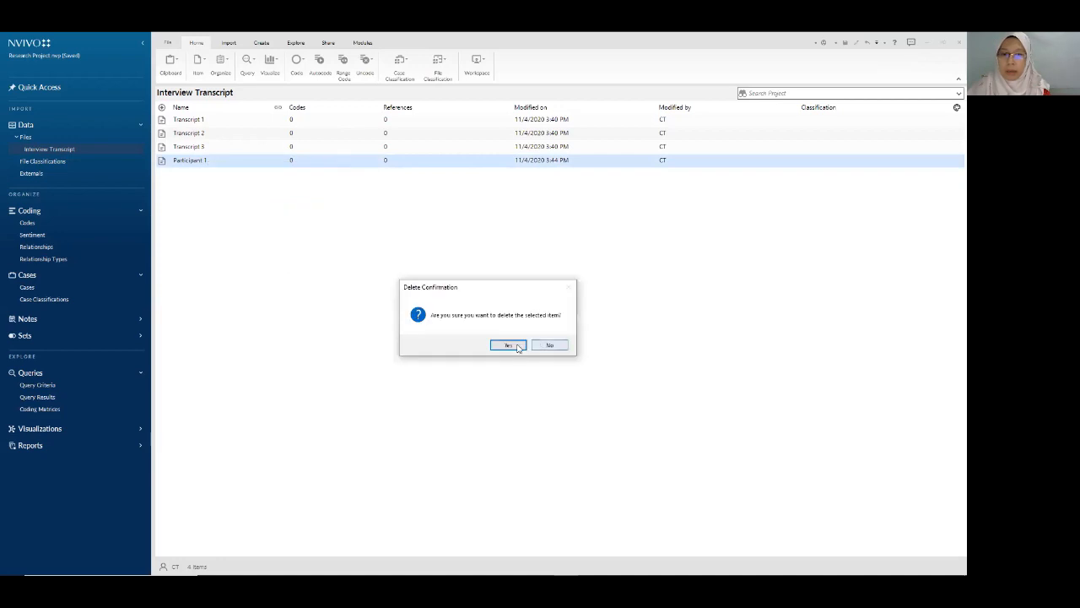
pyautogui.click(519, 344)
pyautogui.click(846, 42)
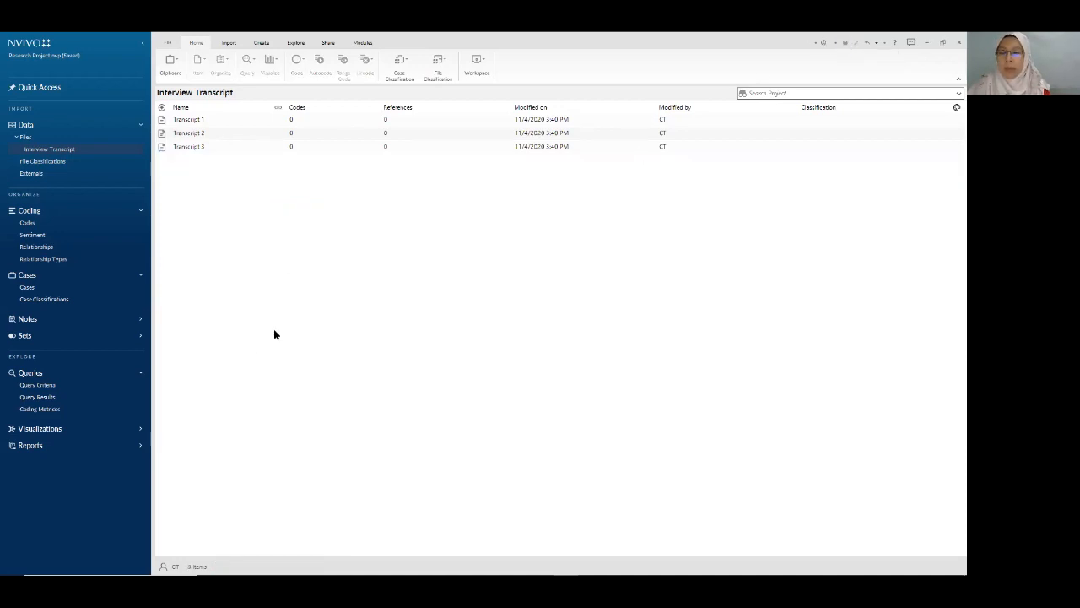
pyautogui.click(197, 124)
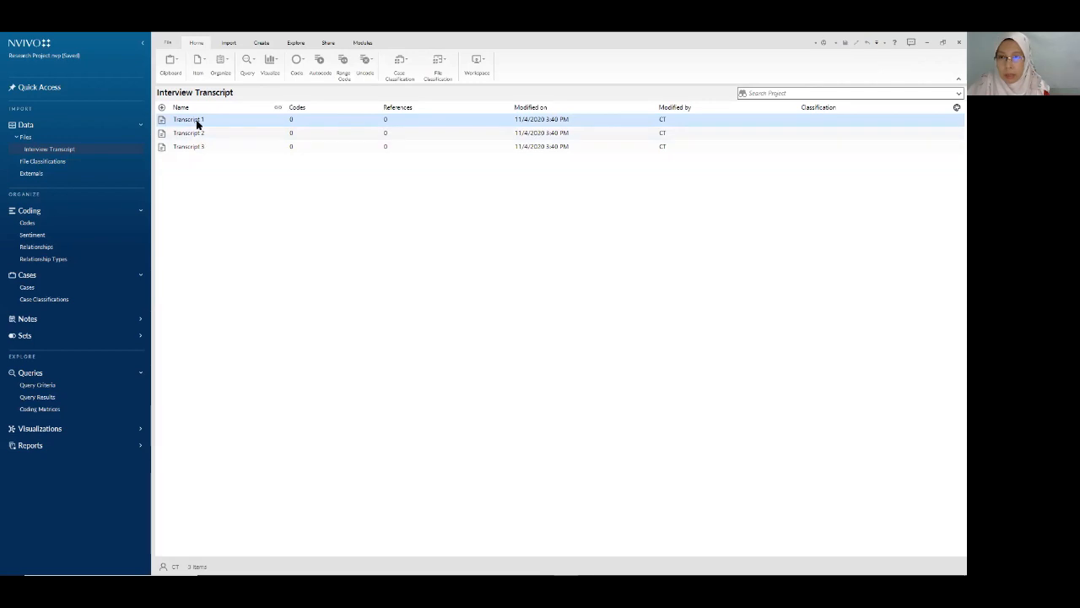
pyautogui.click(196, 121)
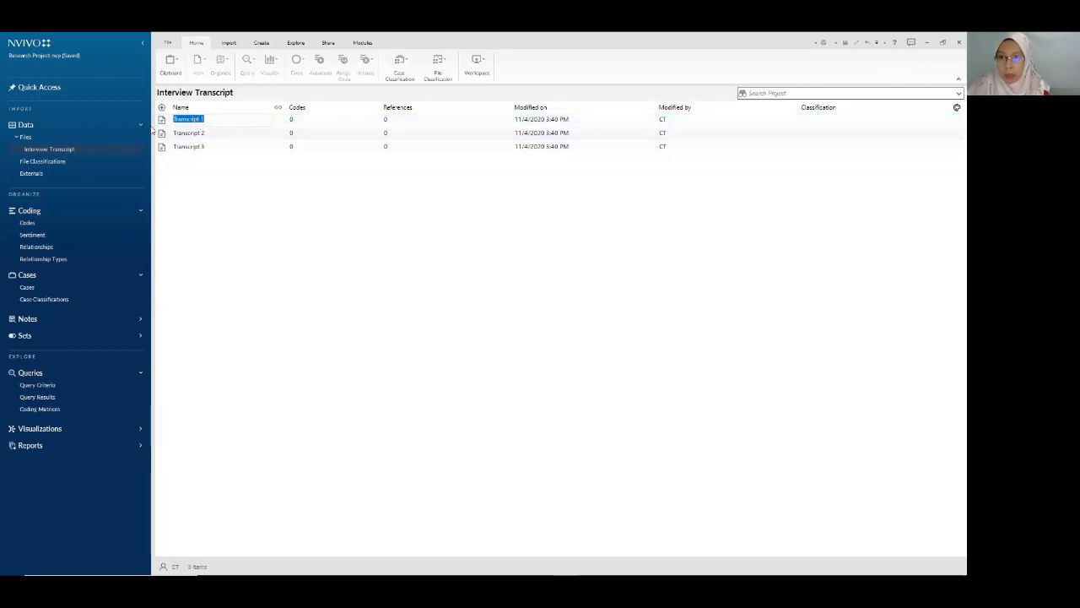
pyautogui.click(199, 146)
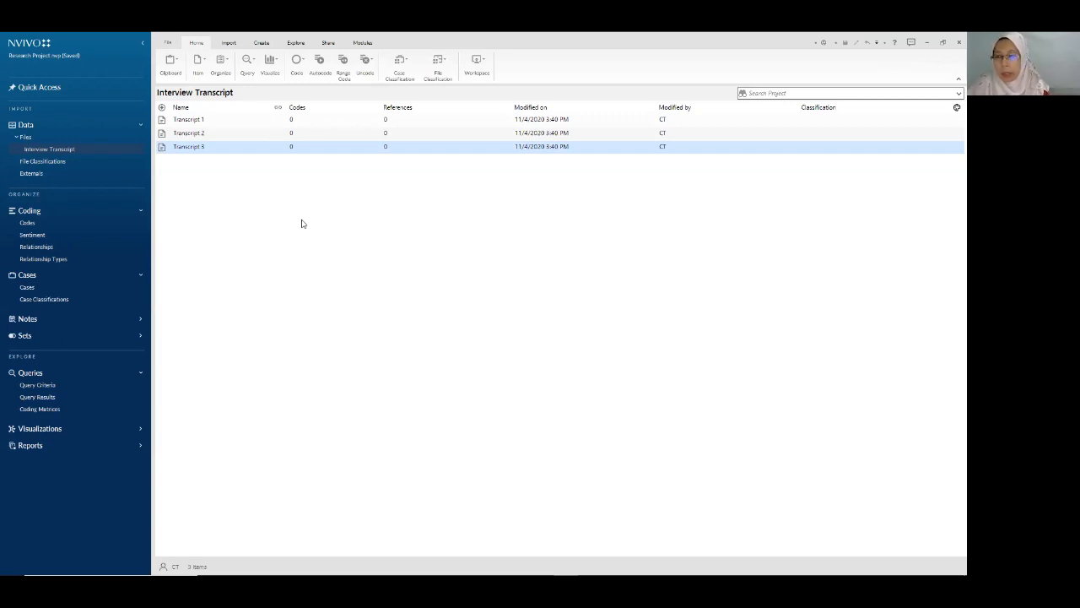
# - Create a new folder named 'Interview Participants' under Cases
pyautogui.click(69, 291)
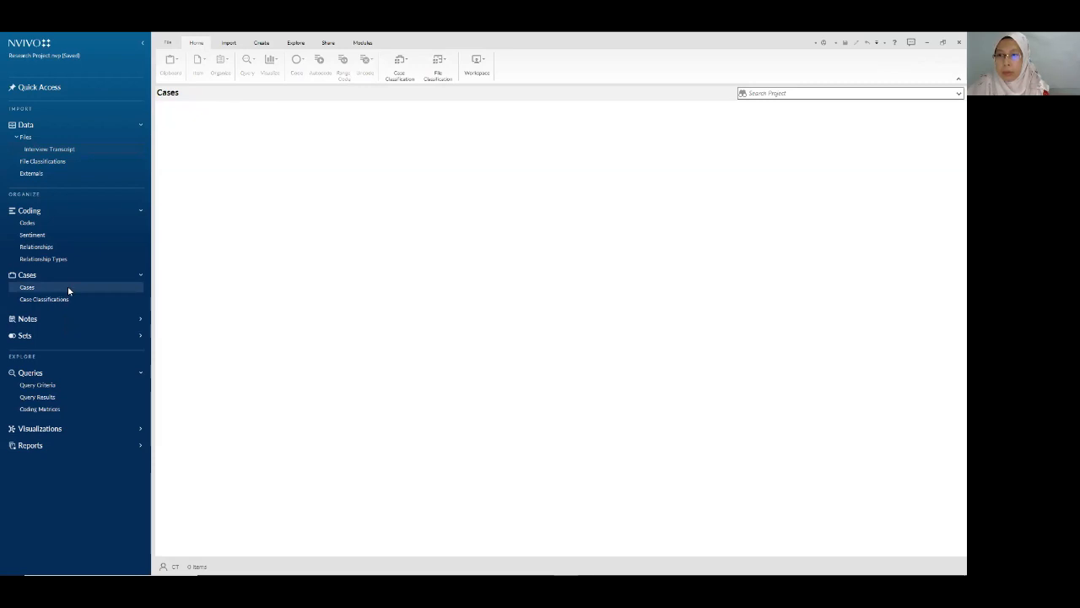
pyautogui.rightClick(68, 290)
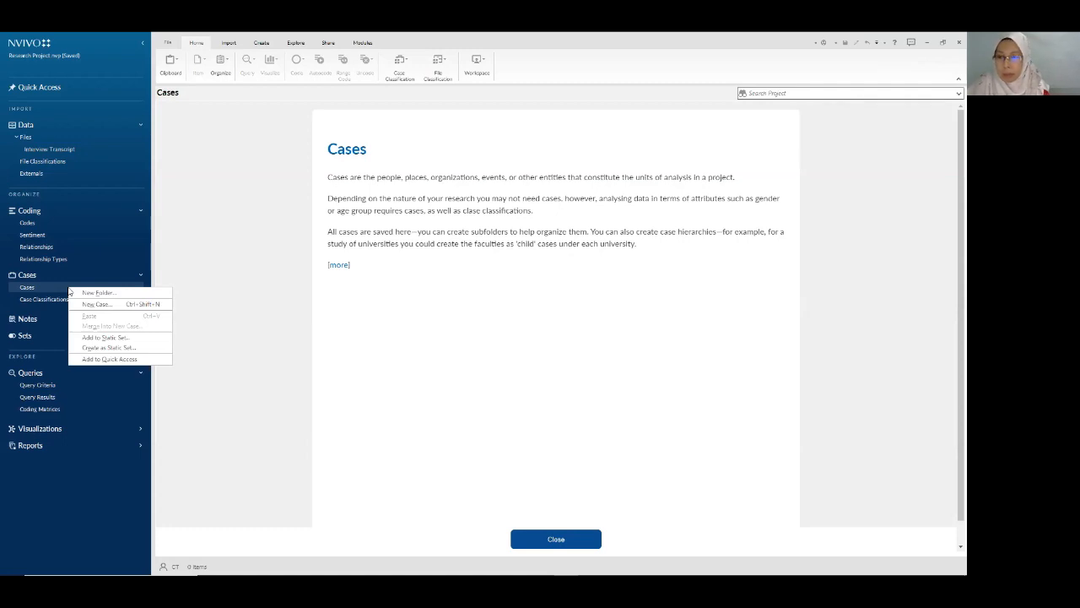
pyautogui.click(118, 294)
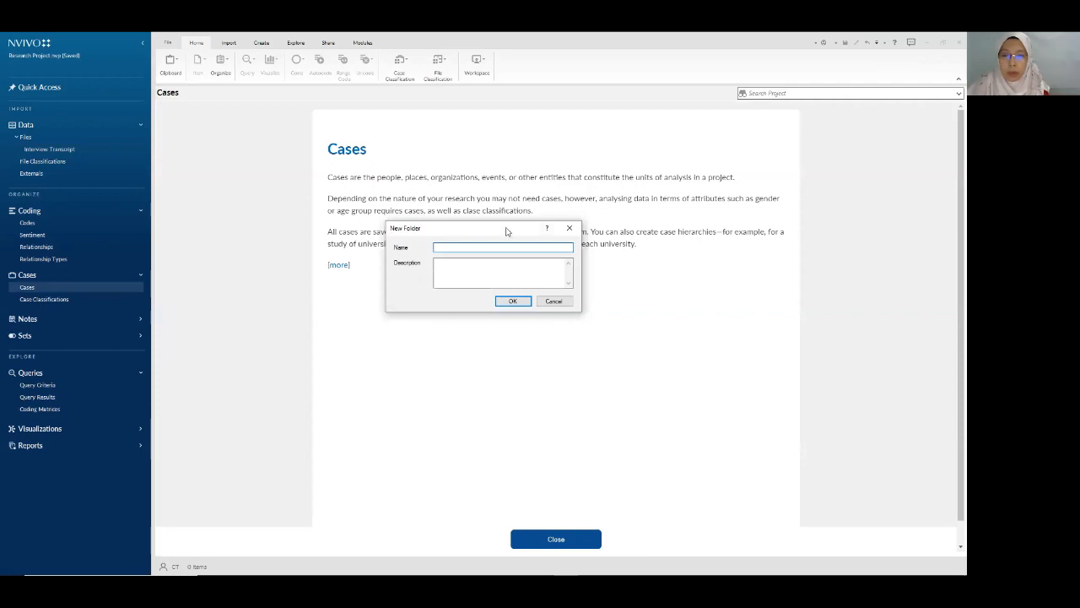
pyautogui.moveTo(507, 231); pyautogui.dragTo(326, 326)
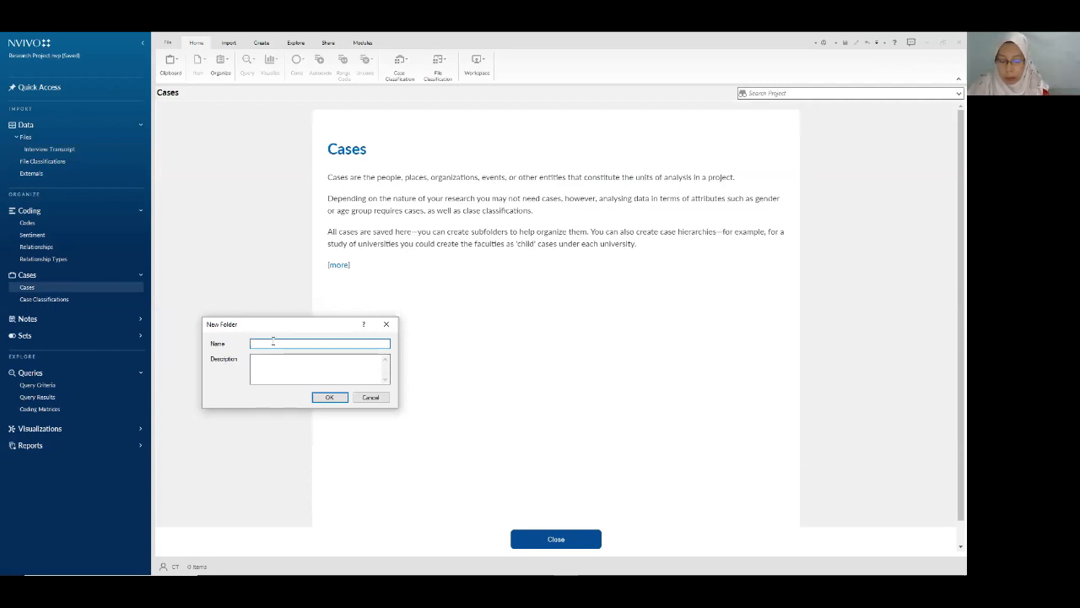
pyautogui.write('Interview Participants')
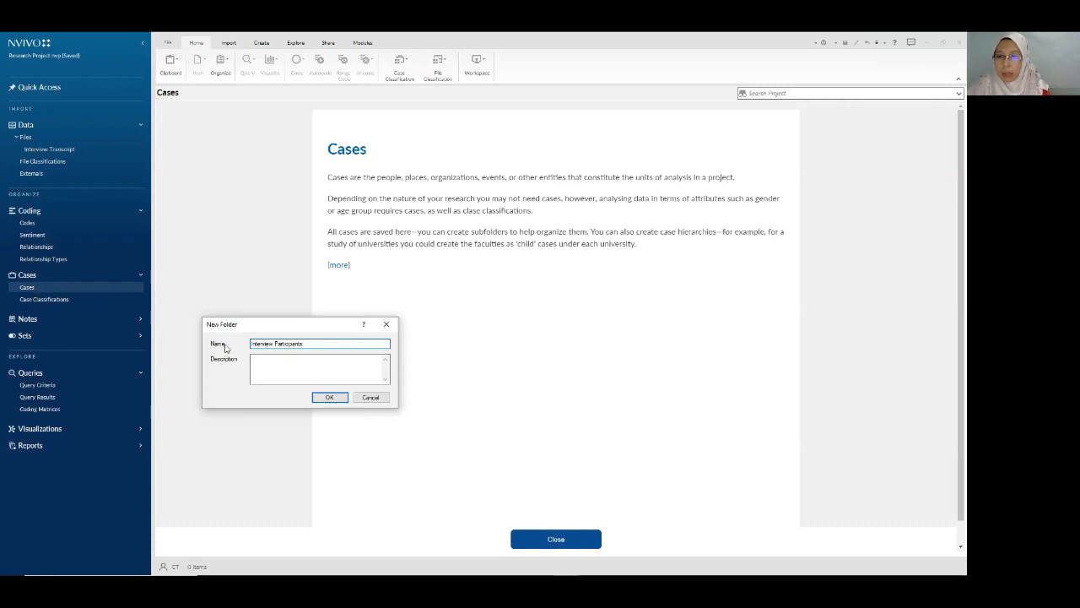
pyautogui.click(332, 402)
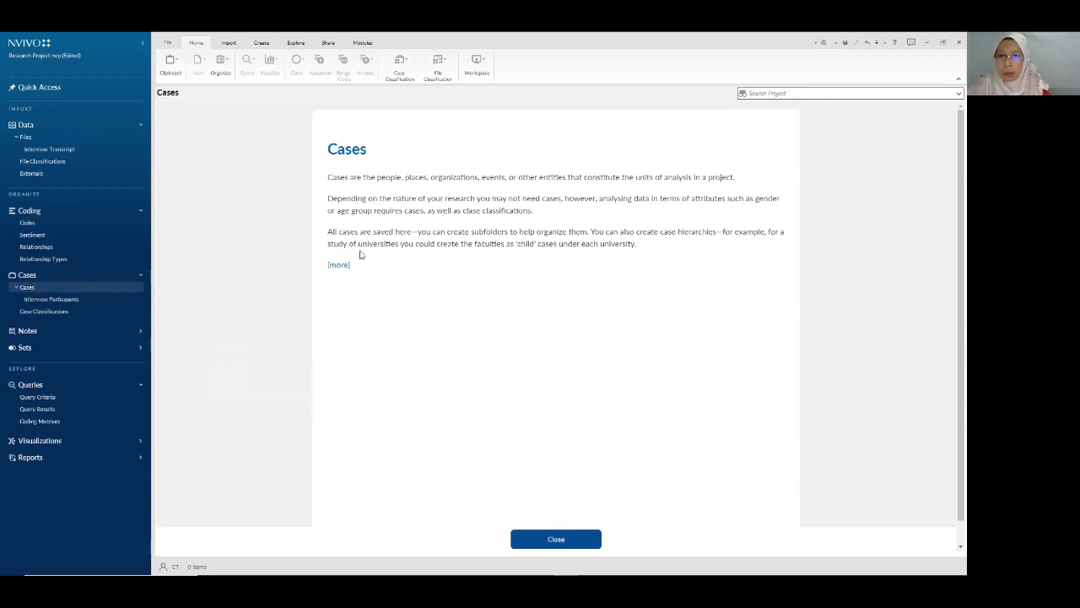
# - Dismiss the Cases introduction pages and return to the Interview Transcript list
pyautogui.click(579, 540)
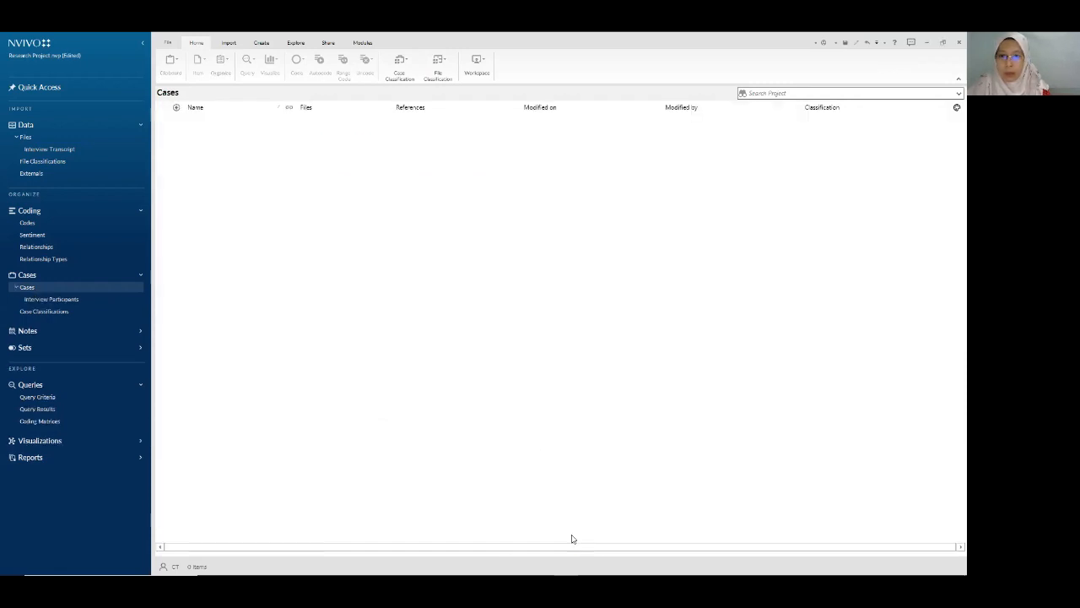
pyautogui.click(52, 301)
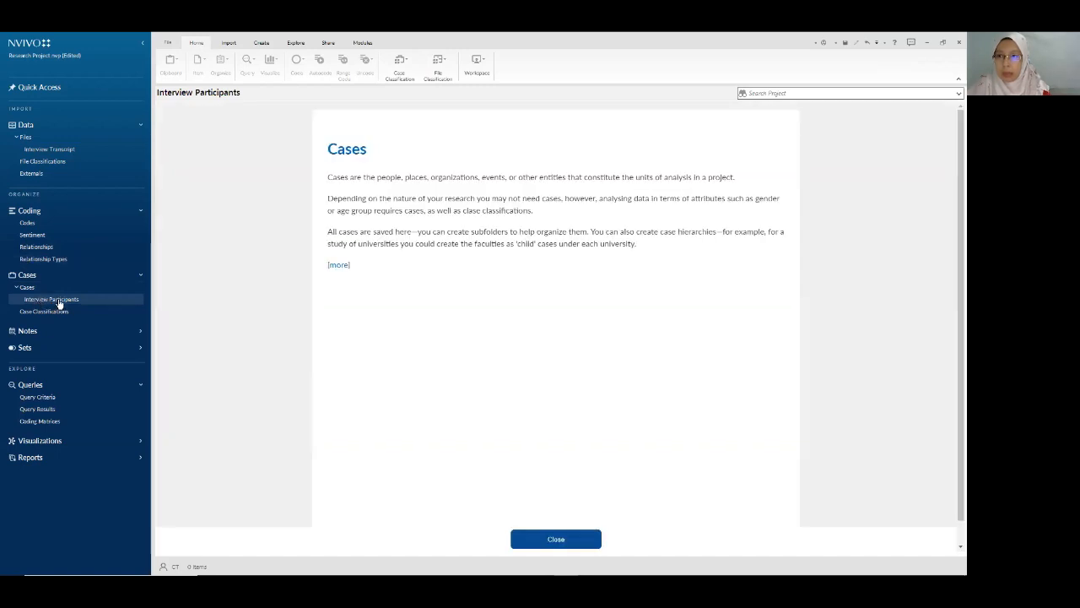
pyautogui.click(540, 542)
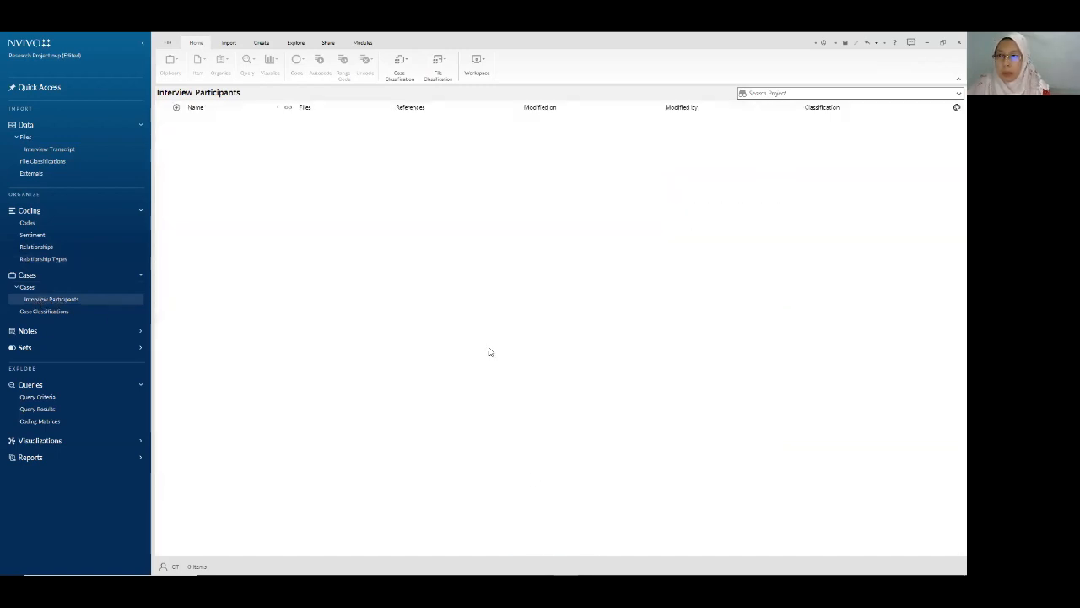
pyautogui.click(58, 150)
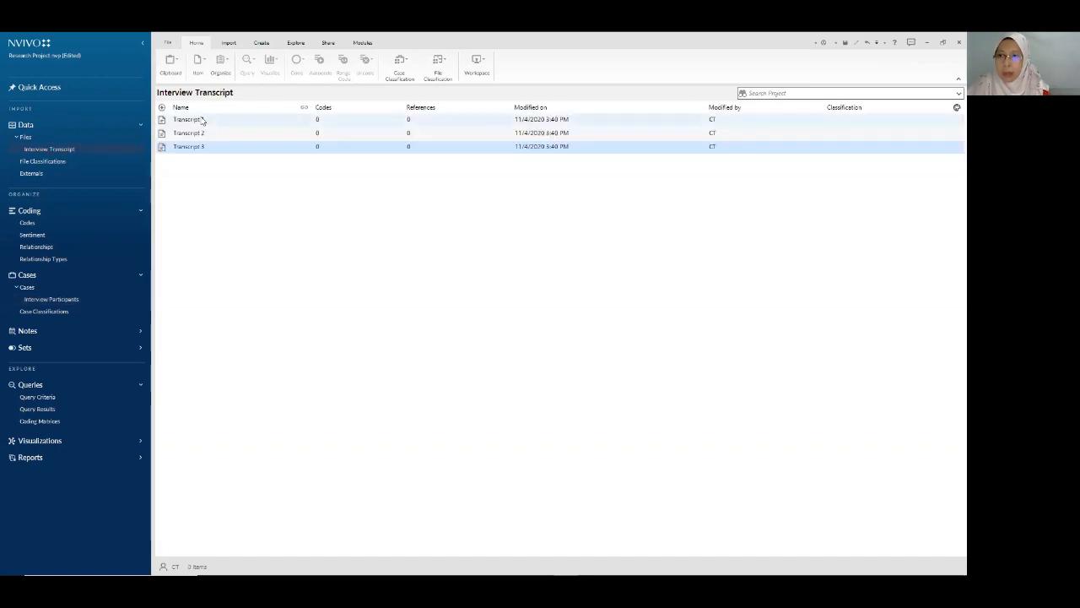
# - Select all three transcripts and create them as cases located in Interview Participants
pyautogui.hotkey('ctrl', 'a')
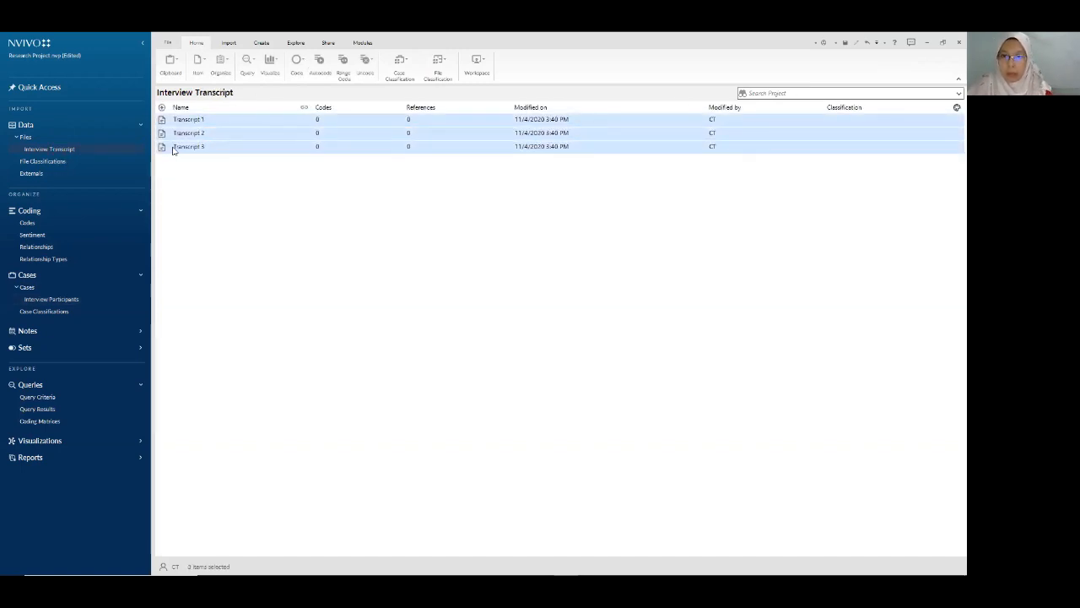
pyautogui.rightClick(254, 123)
pyautogui.moveTo(319, 262)
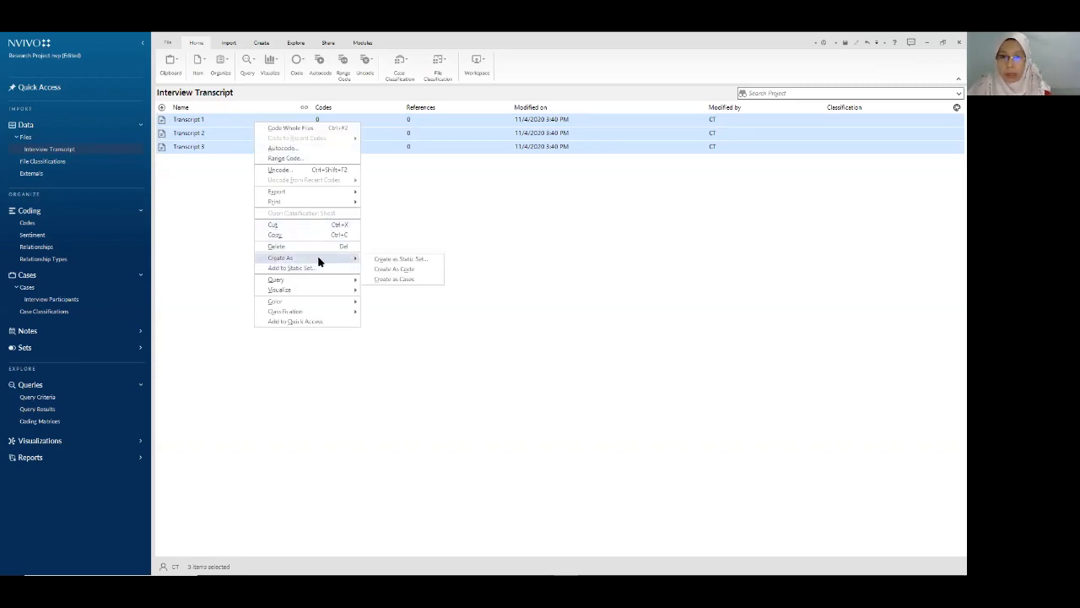
pyautogui.click(411, 279)
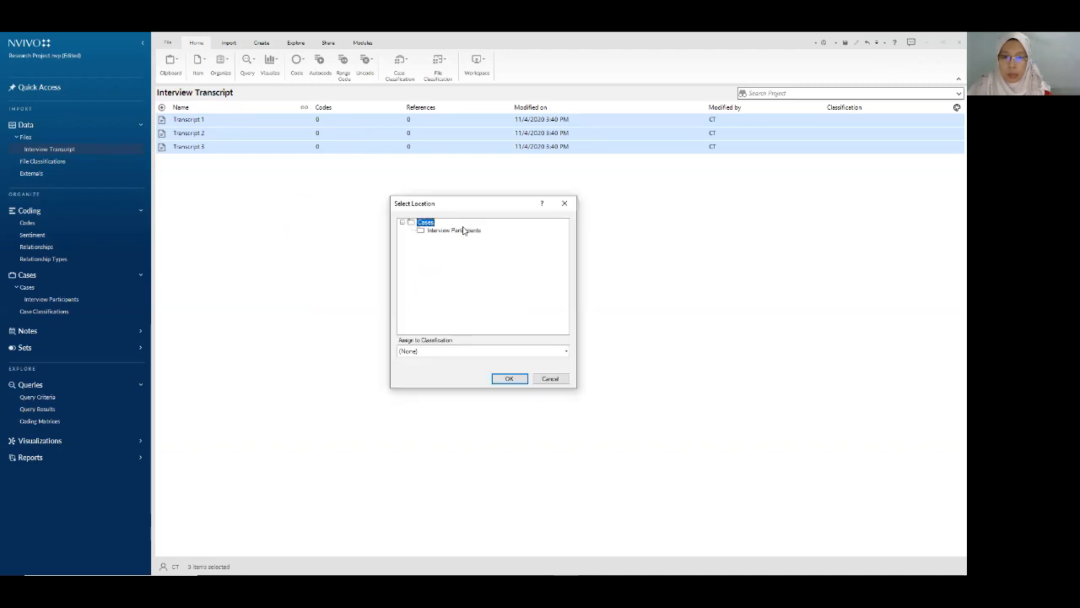
pyautogui.click(456, 231)
# - Assign the new cases the predefined Person classification and finish creating them
pyautogui.click(565, 351)
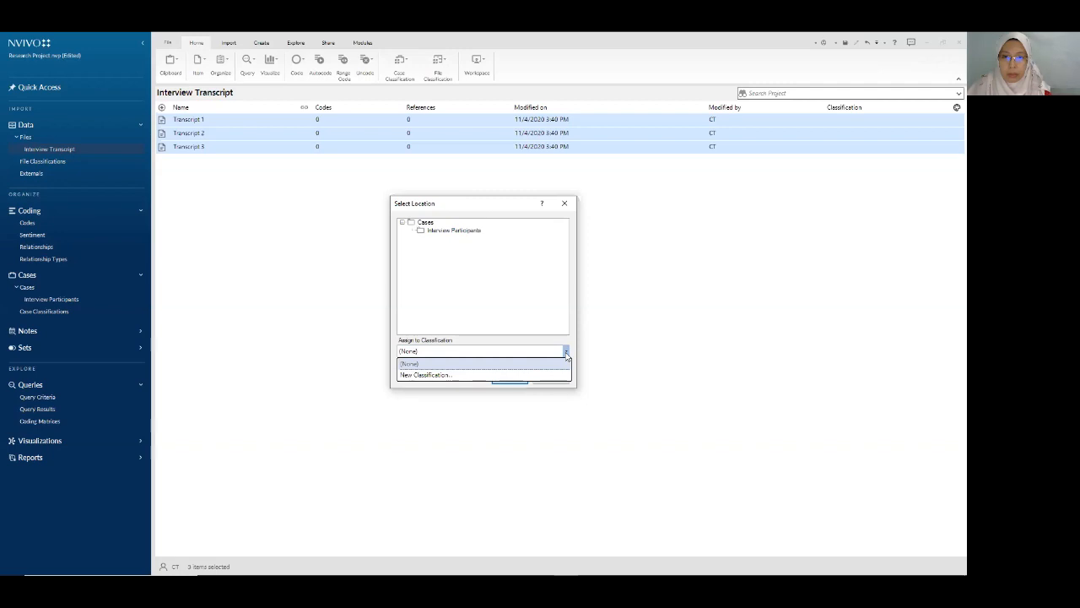
pyautogui.click(428, 376)
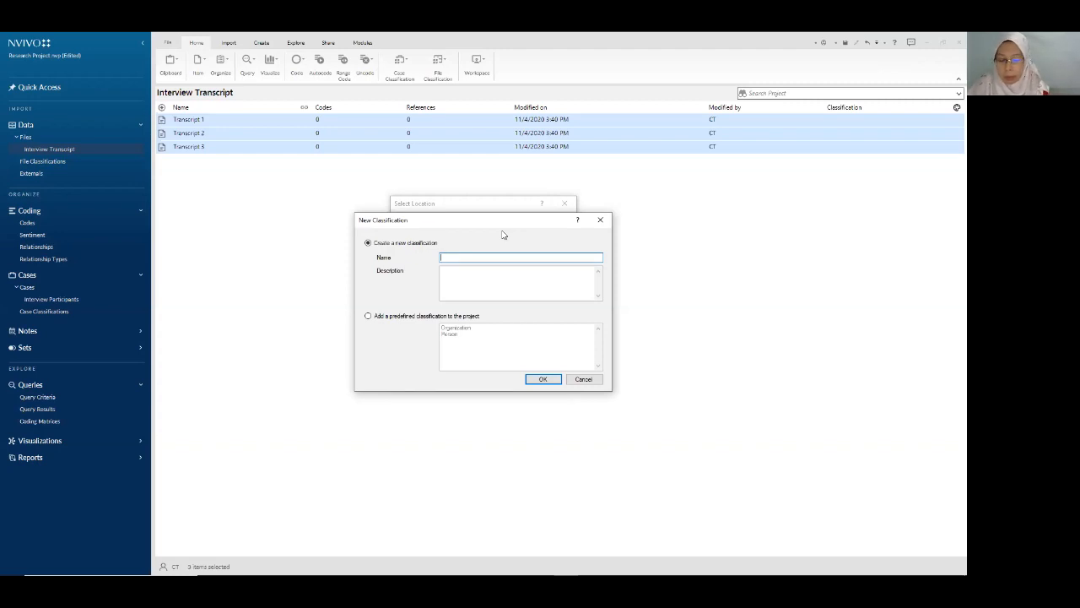
pyautogui.write('Inter')
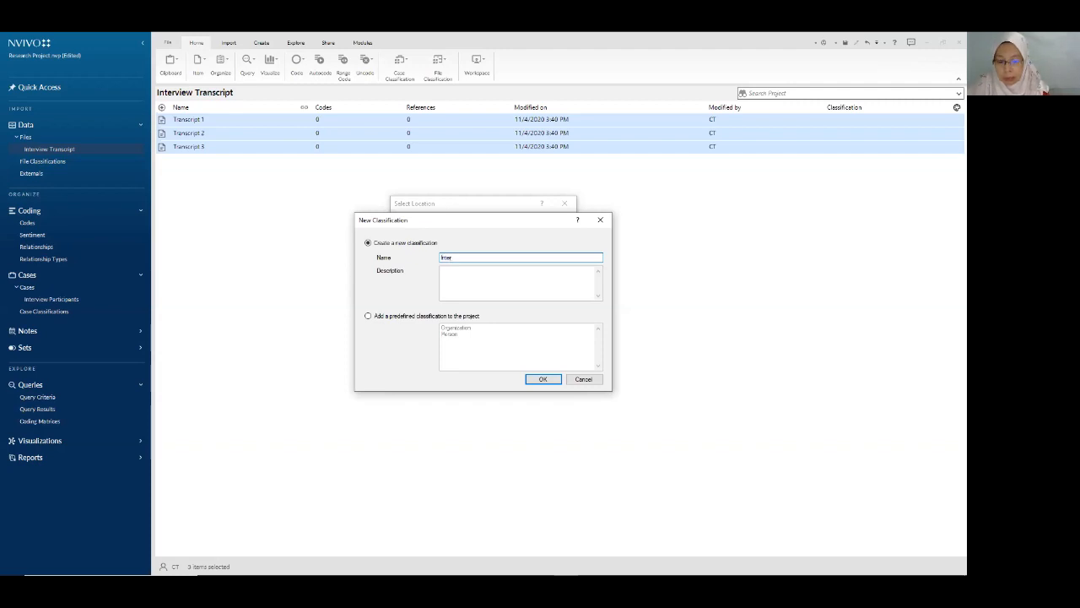
pyautogui.press('BackSpace')
pyautogui.press('BackSpace')
pyautogui.press('BackSpace')
pyautogui.press('BackSpace')
pyautogui.press('BackSpace')
pyautogui.write('In')
pyautogui.press('BackSpace')
pyautogui.press('BackSpace')
pyautogui.write('Parti')
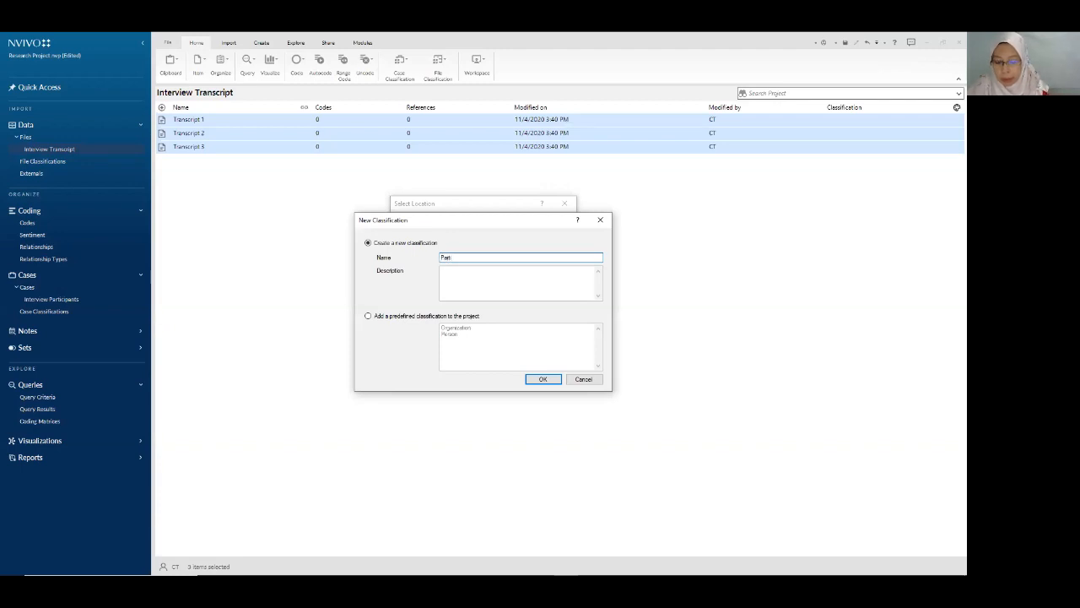
pyautogui.press('BackSpace')
pyautogui.press('BackSpace')
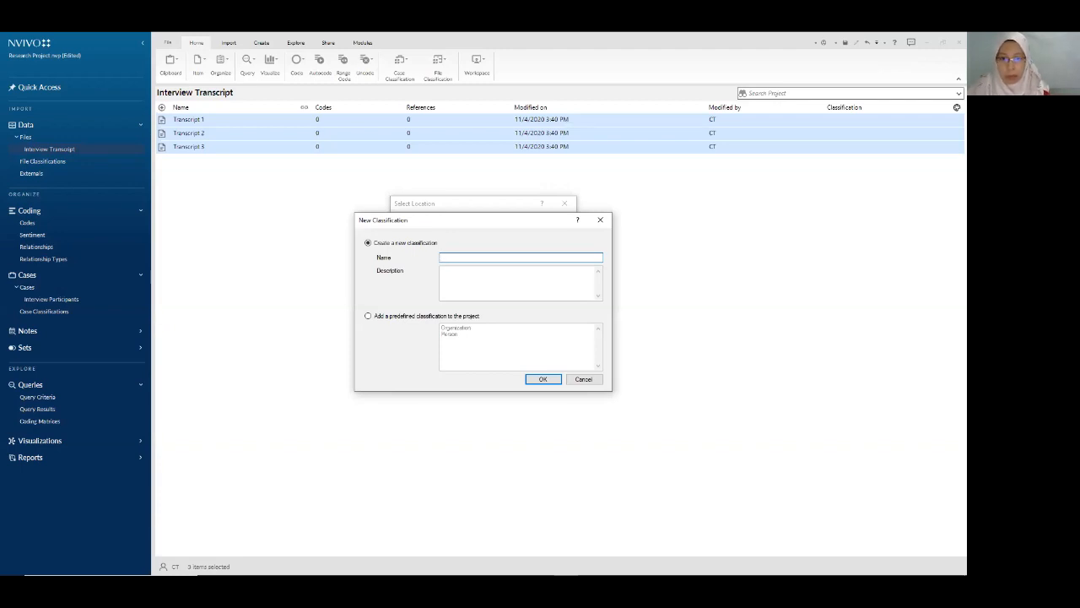
pyautogui.click(369, 318)
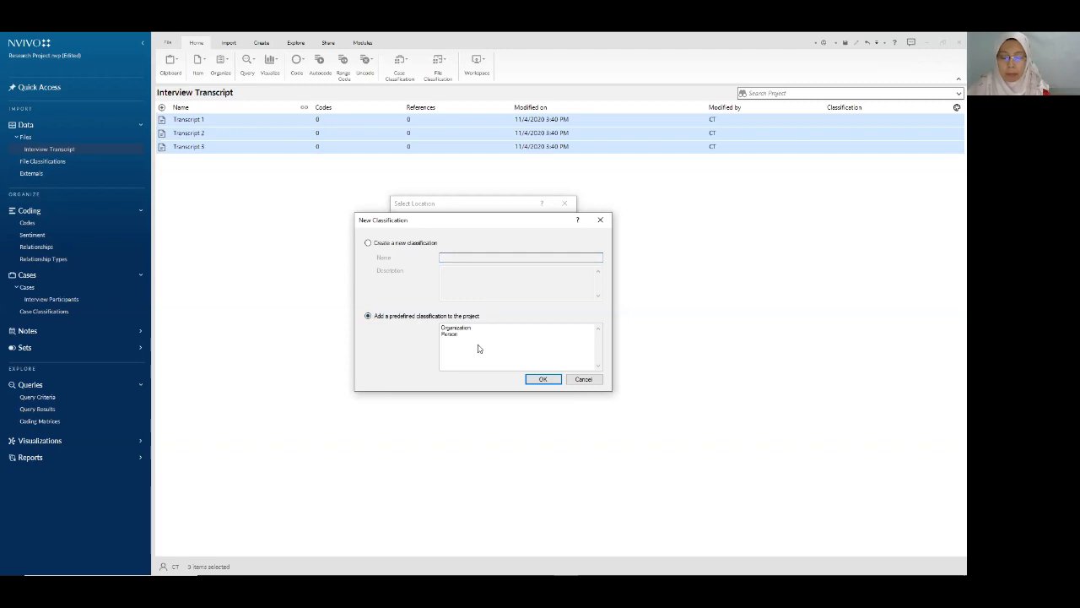
pyautogui.click(454, 336)
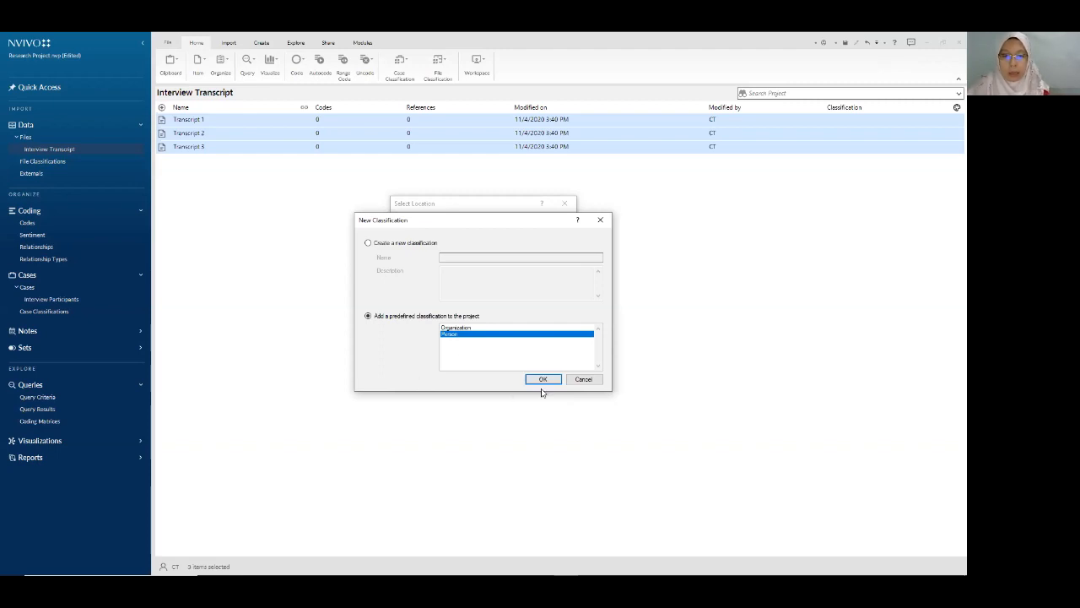
pyautogui.click(543, 380)
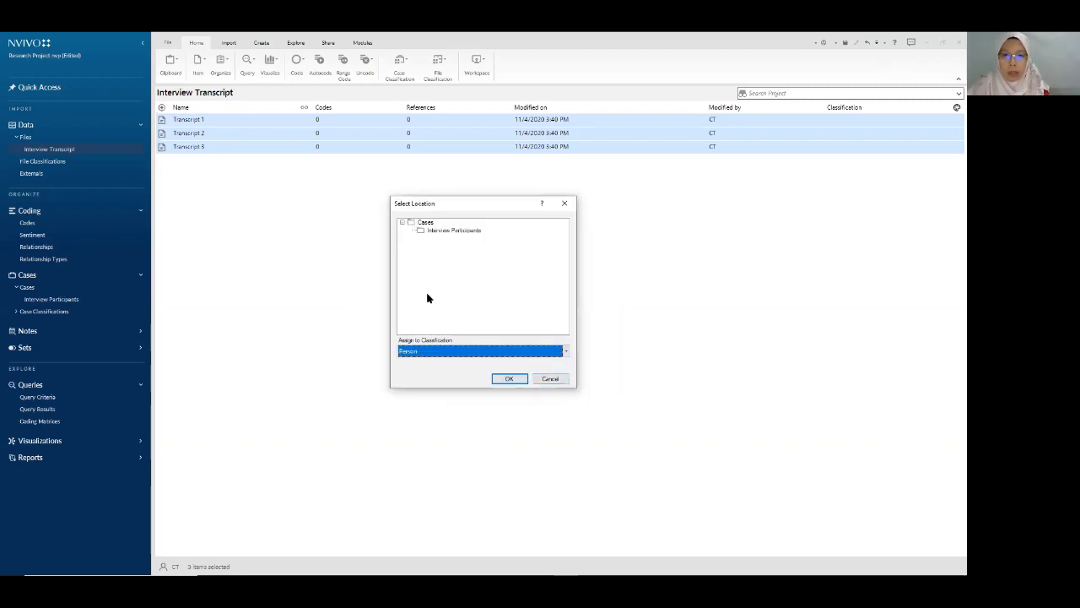
pyautogui.click(449, 231)
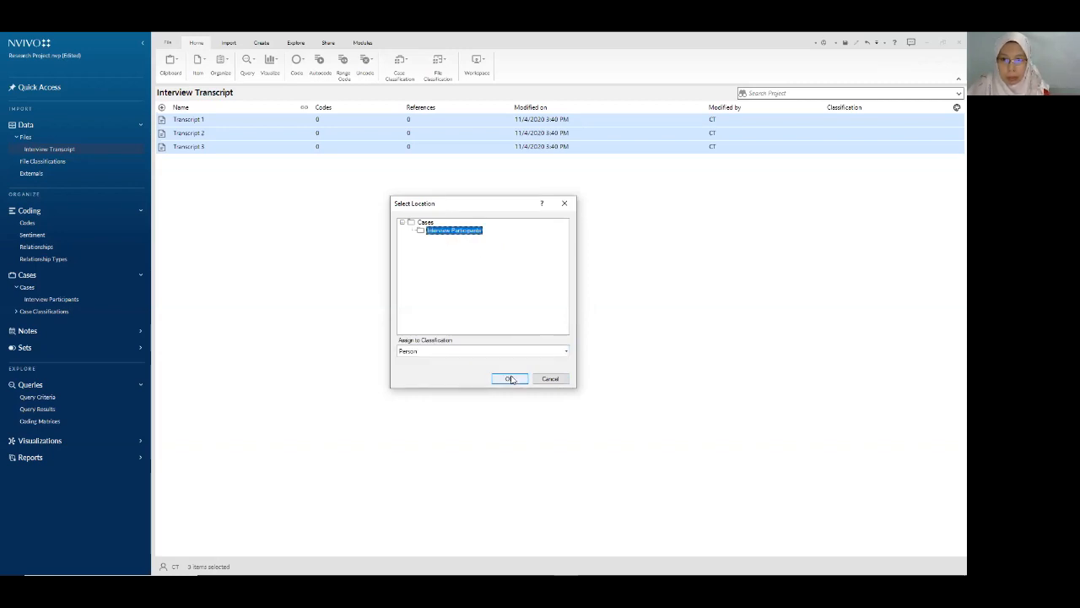
pyautogui.click(511, 379)
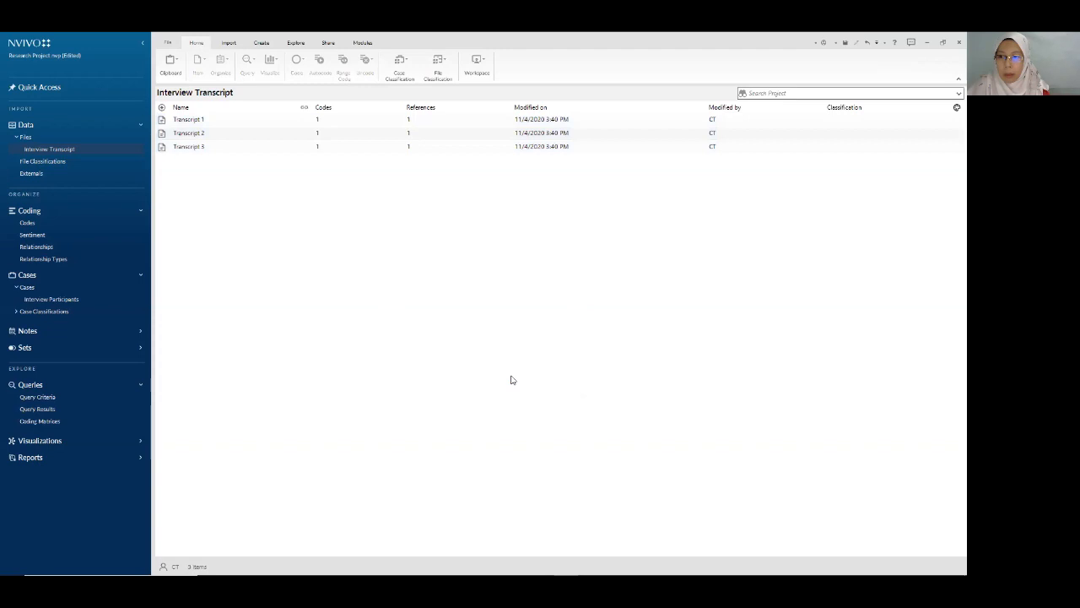
# - Open the Person classification sheet from Case Classifications
pyautogui.click(43, 312)
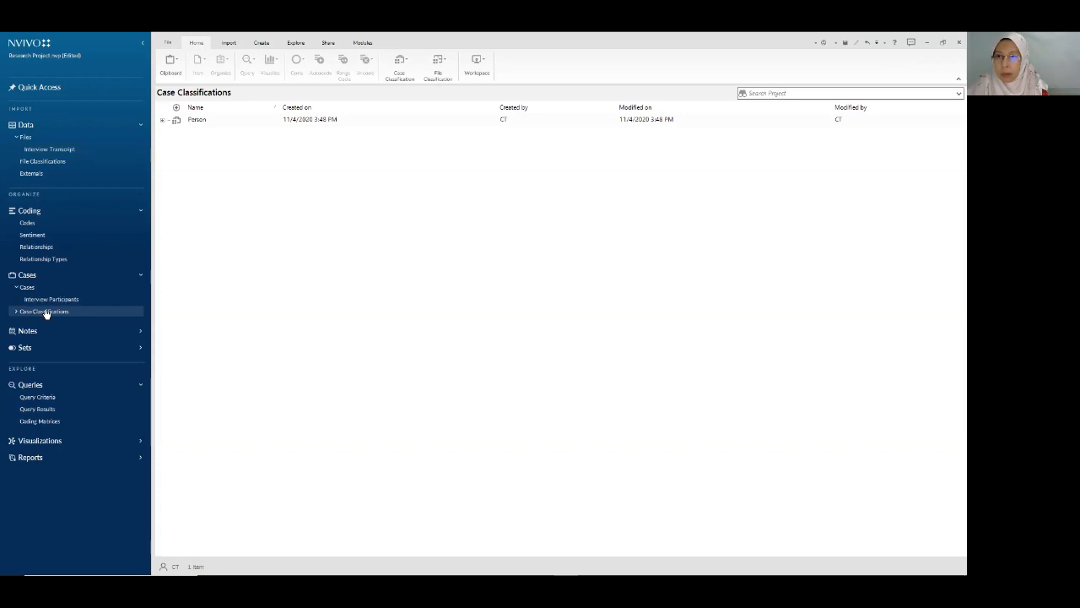
pyautogui.click(163, 120)
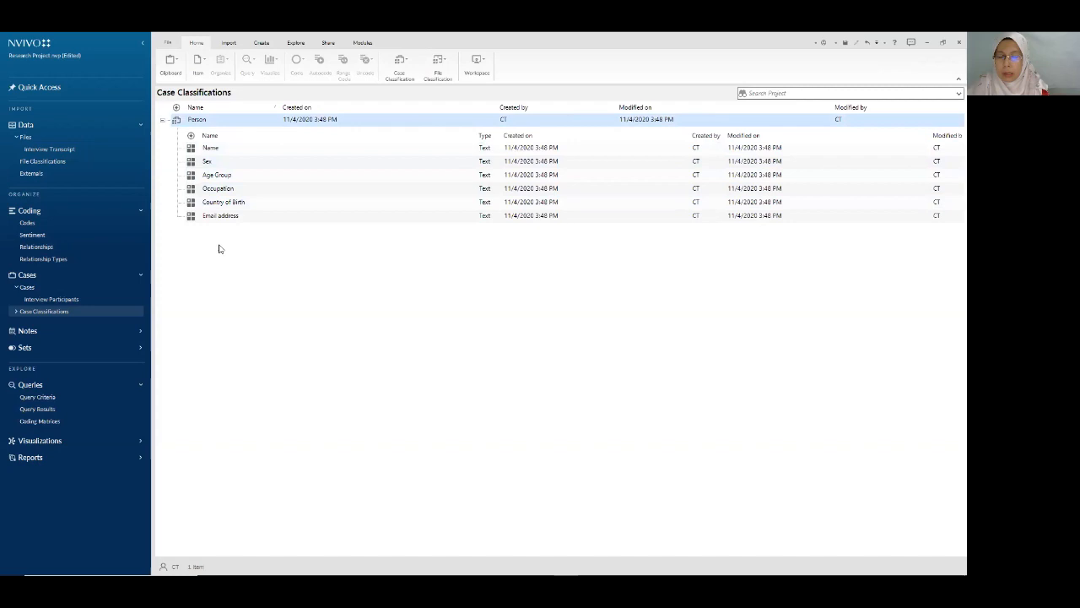
pyautogui.doubleClick(200, 120)
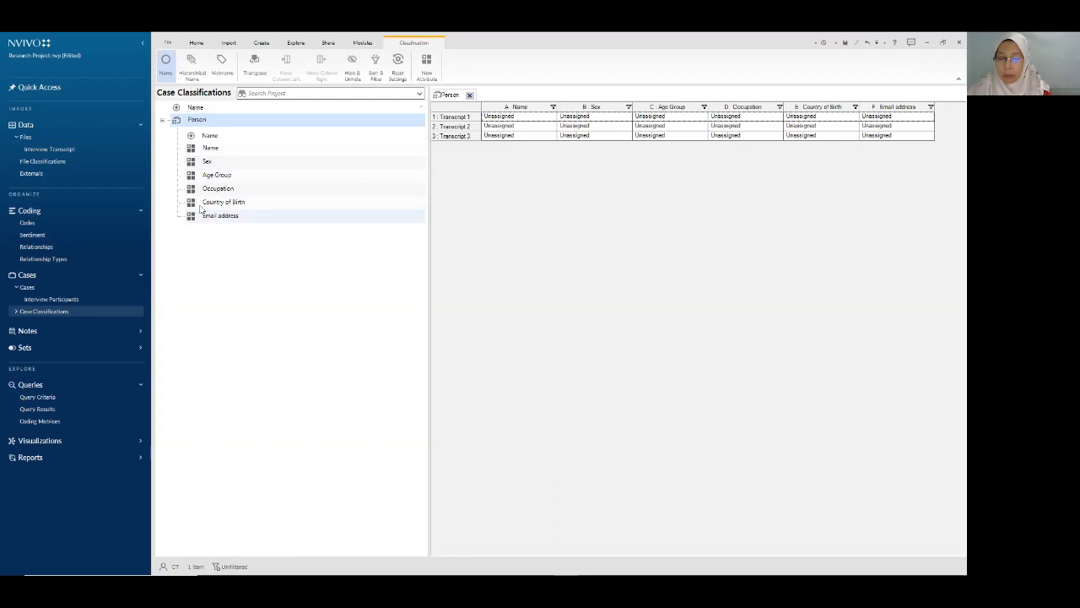
# - Delete the Name attribute from the Person classification
pyautogui.rightClick(218, 148)
pyautogui.click(253, 209)
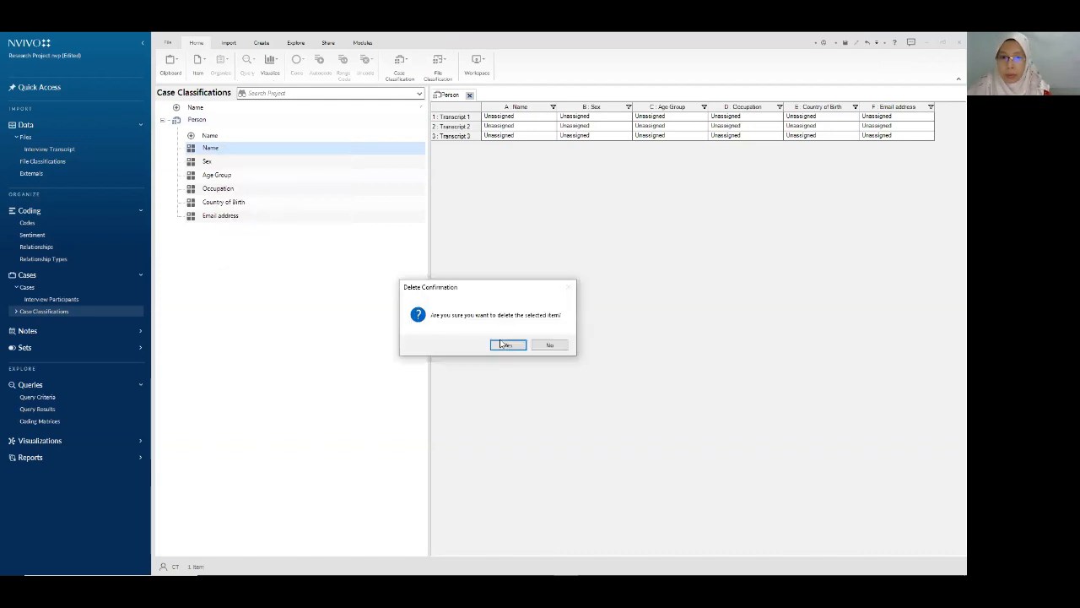
pyautogui.click(505, 345)
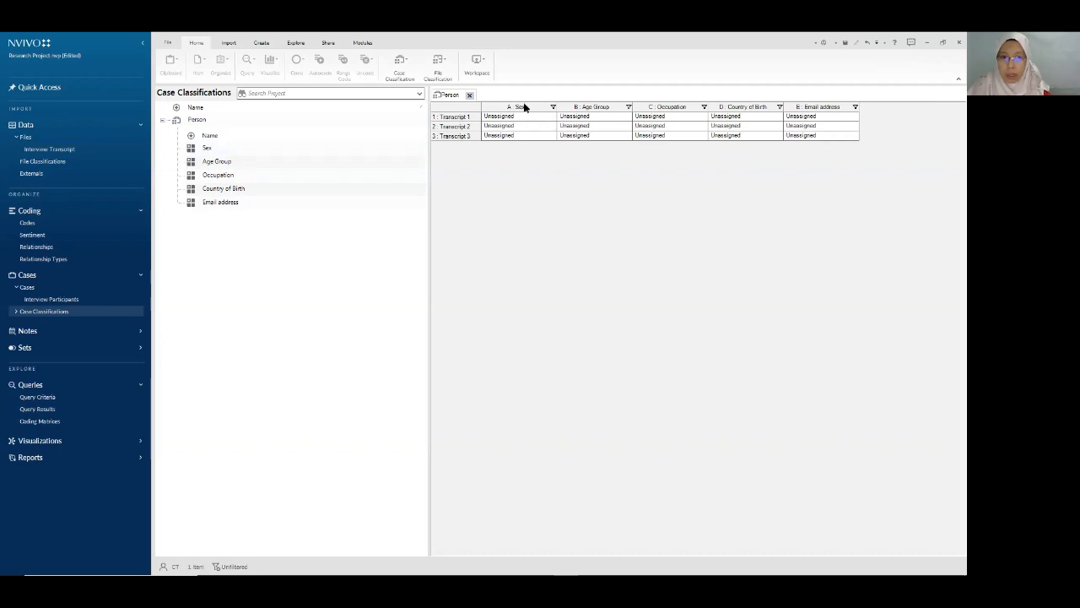
# - Rename the Sex attribute to Gender
pyautogui.rightClick(224, 150)
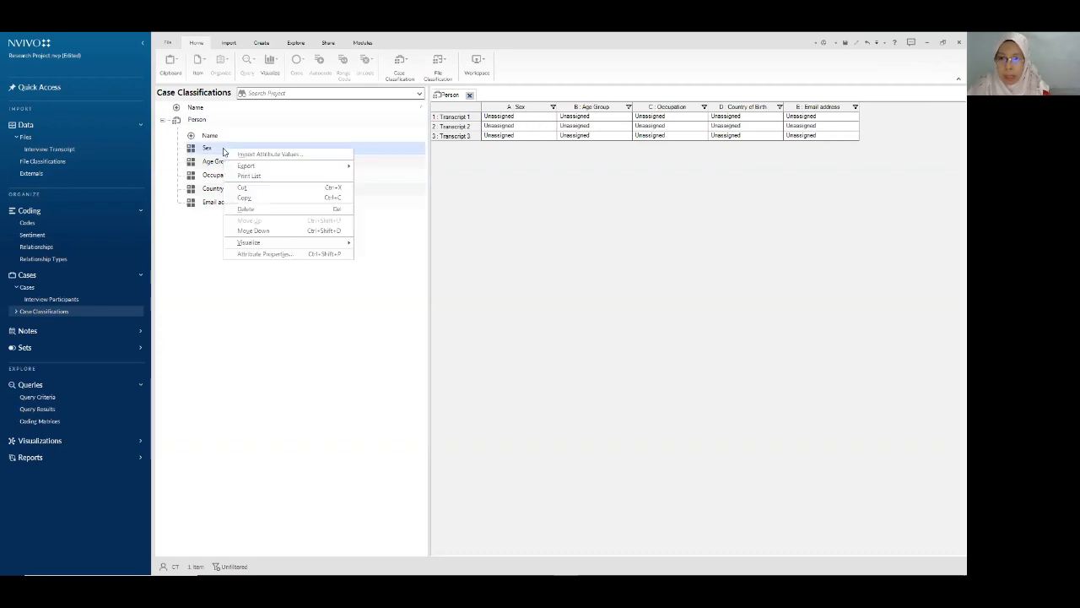
pyautogui.click(268, 254)
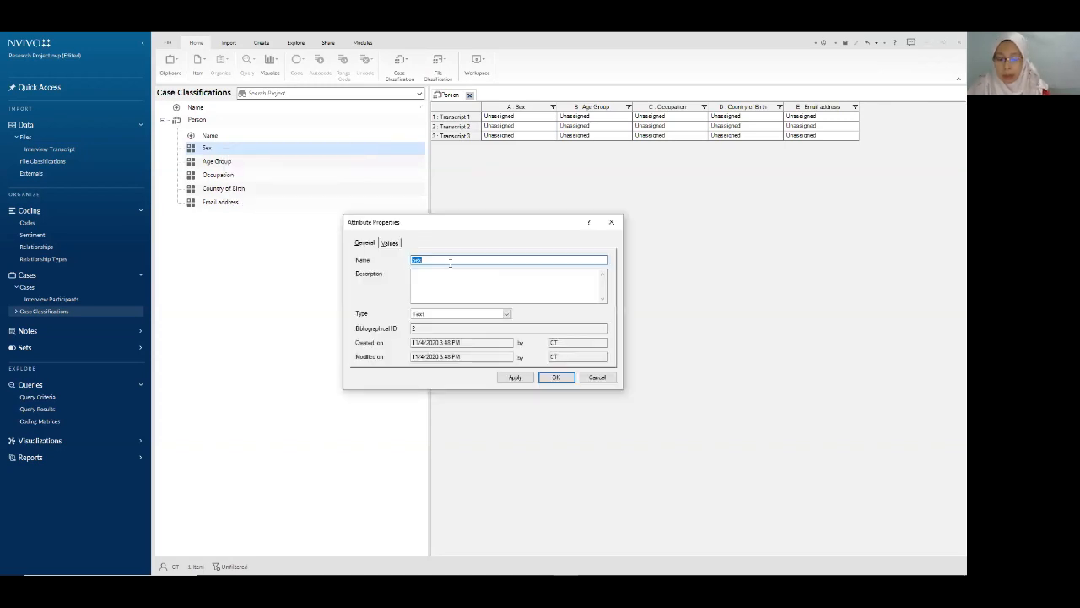
pyautogui.write('Gender')
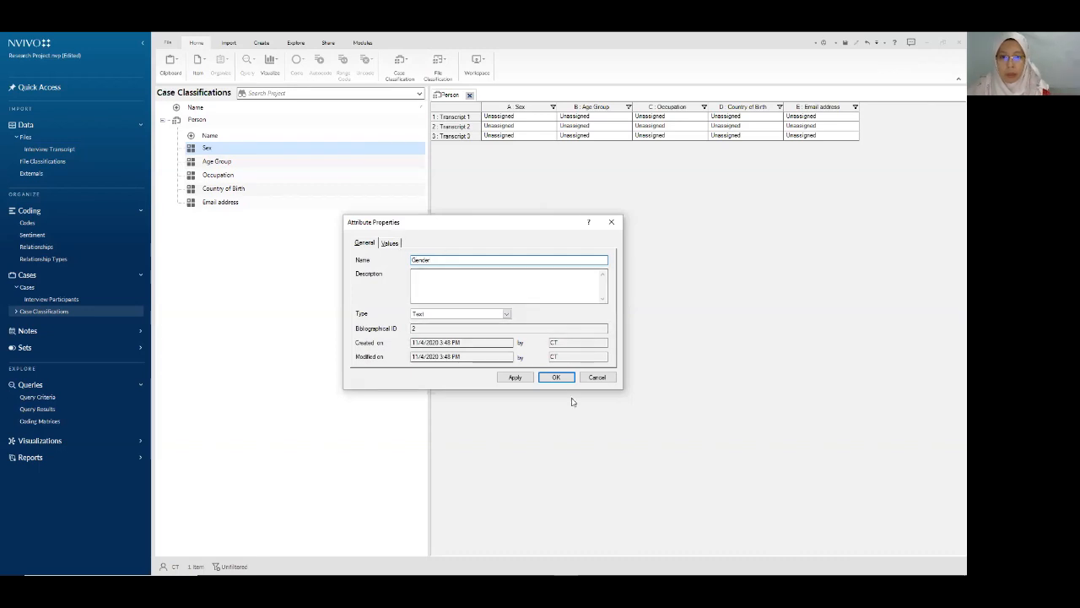
pyautogui.click(557, 377)
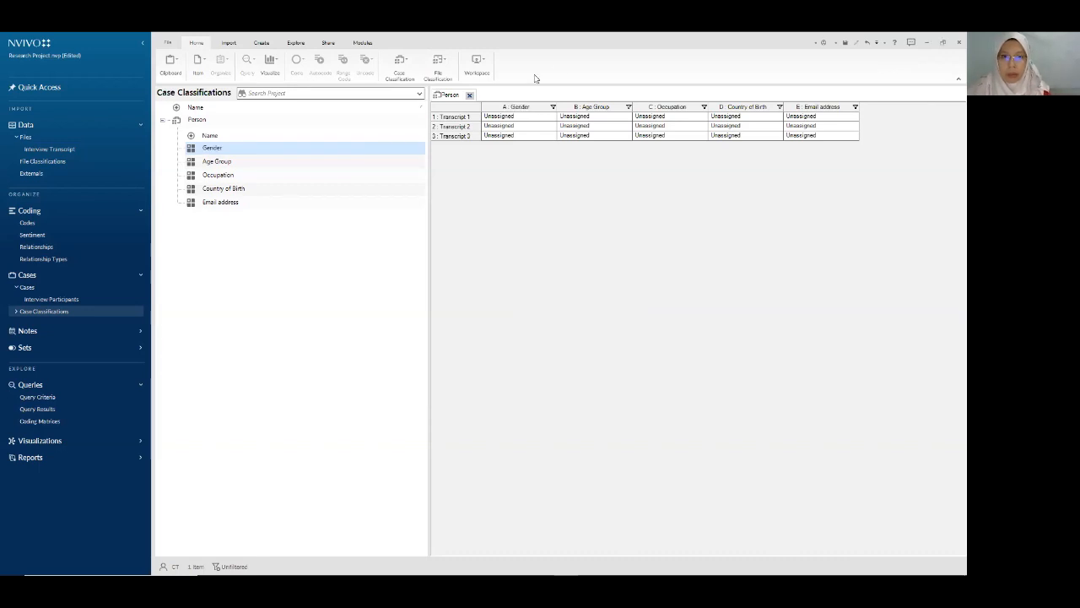
# - Set Gender to Female, Male and Female for Transcripts 1, 2 and 3
pyautogui.click(552, 118)
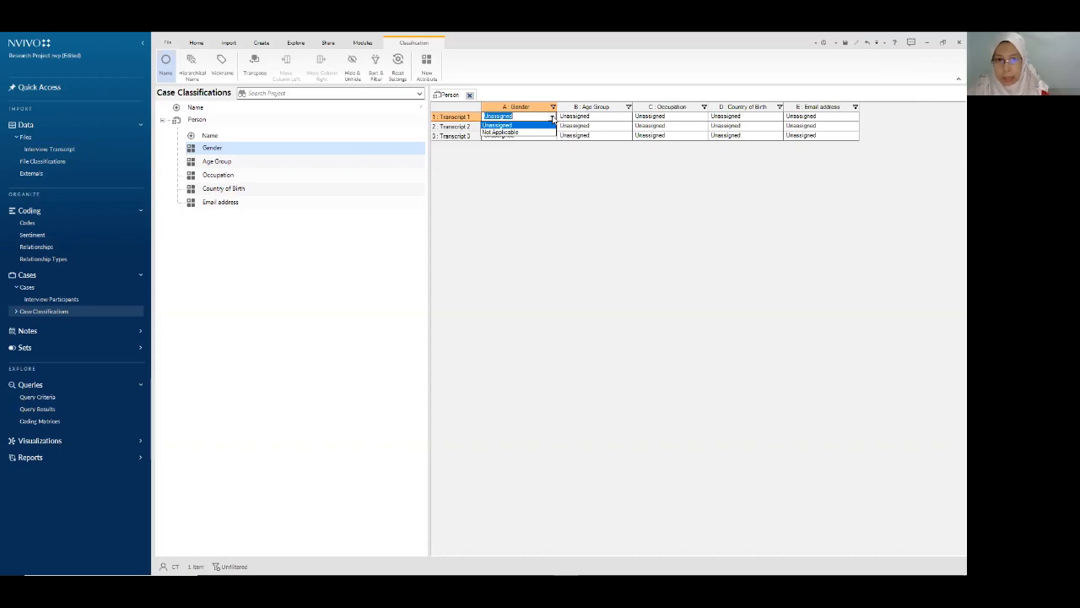
pyautogui.write('Female')
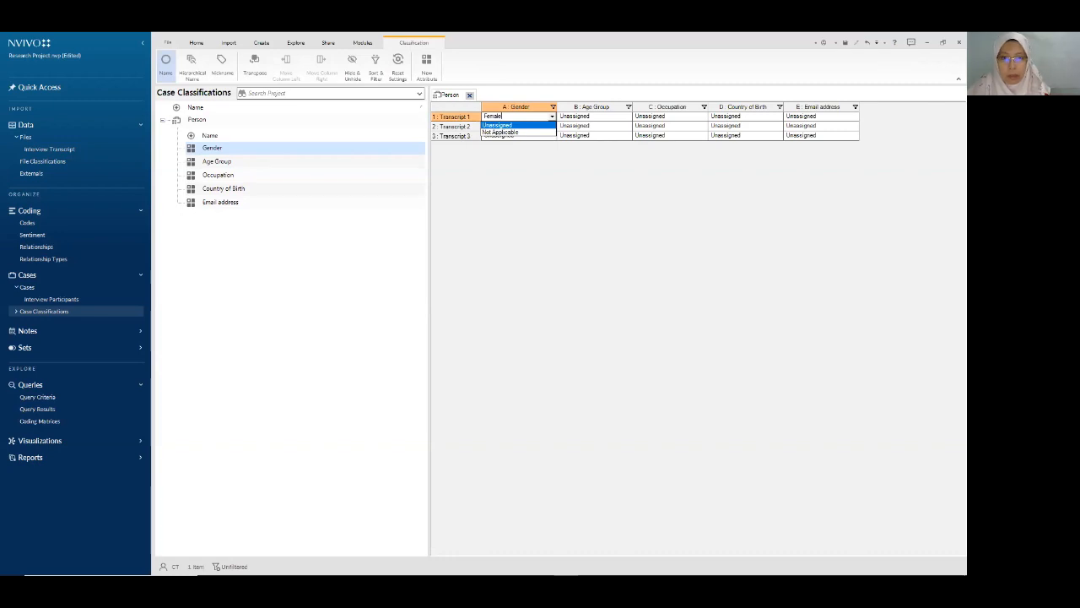
pyautogui.click(553, 118)
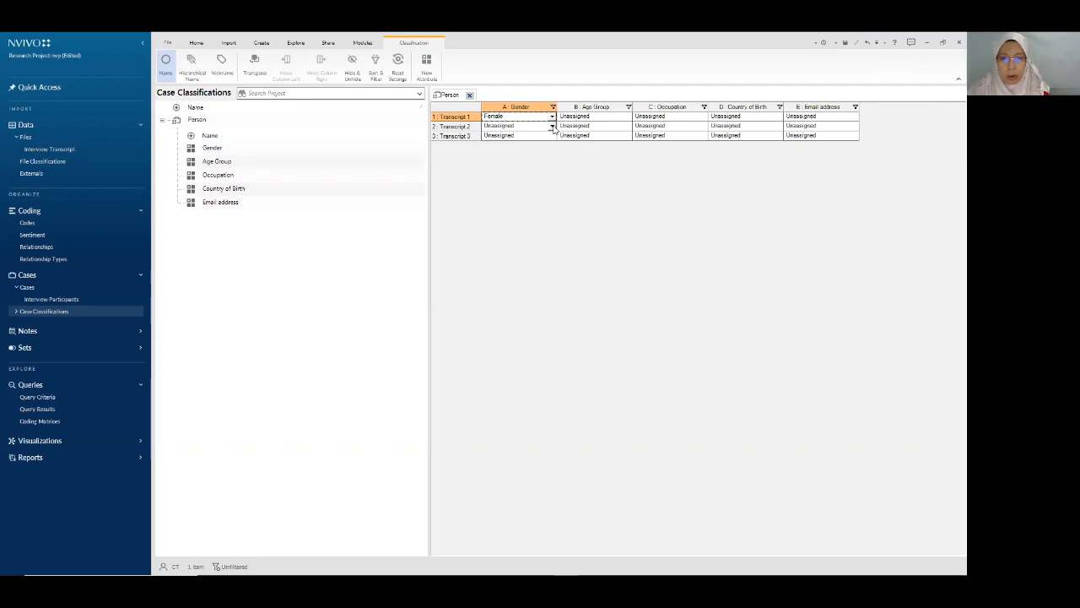
pyautogui.click(553, 126)
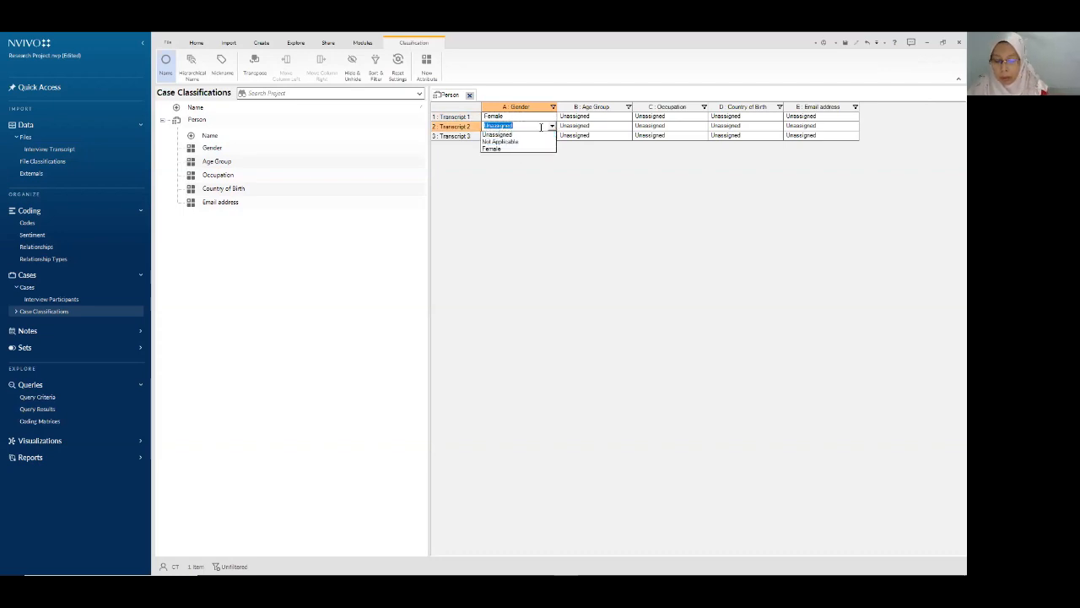
pyautogui.write('Male')
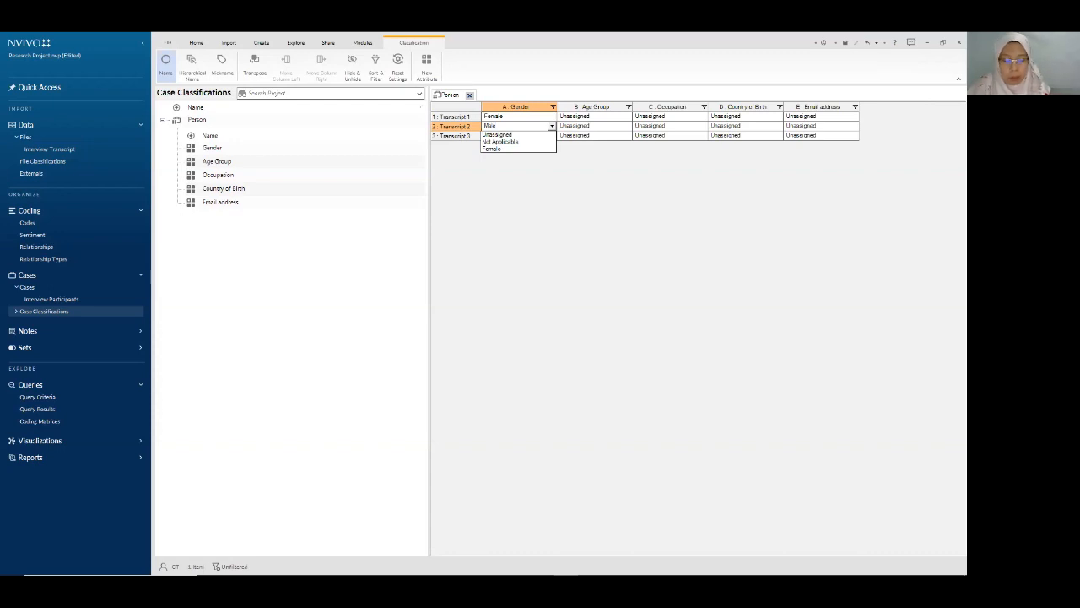
pyautogui.click(544, 133)
pyautogui.click(553, 136)
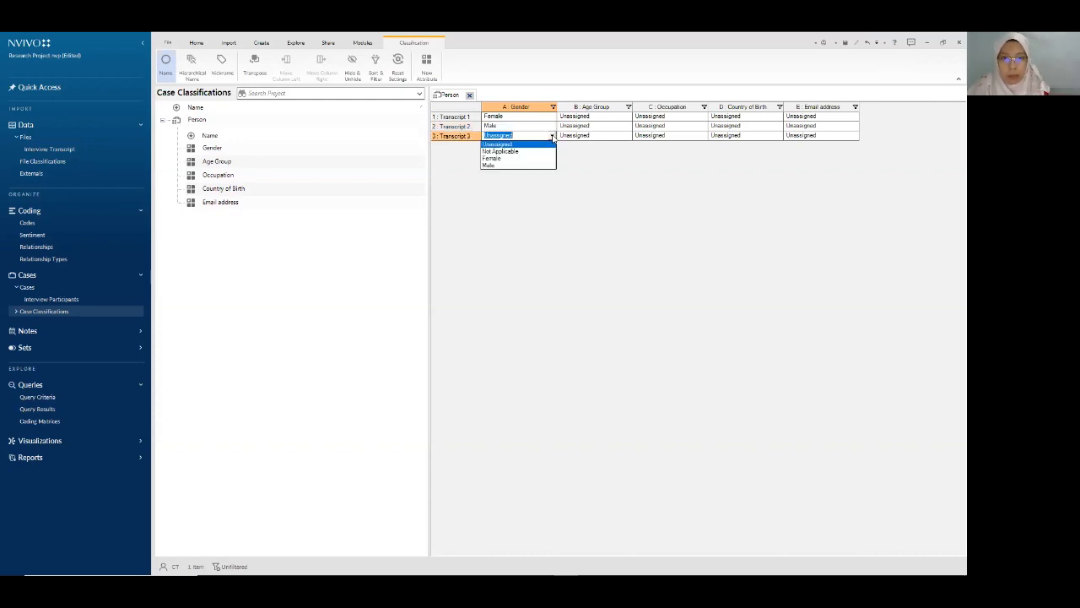
pyautogui.click(508, 159)
# - Set Age Group to 20-30 for Transcript 1 and Over 40 for Transcript 2
pyautogui.click(628, 118)
pyautogui.click(628, 119)
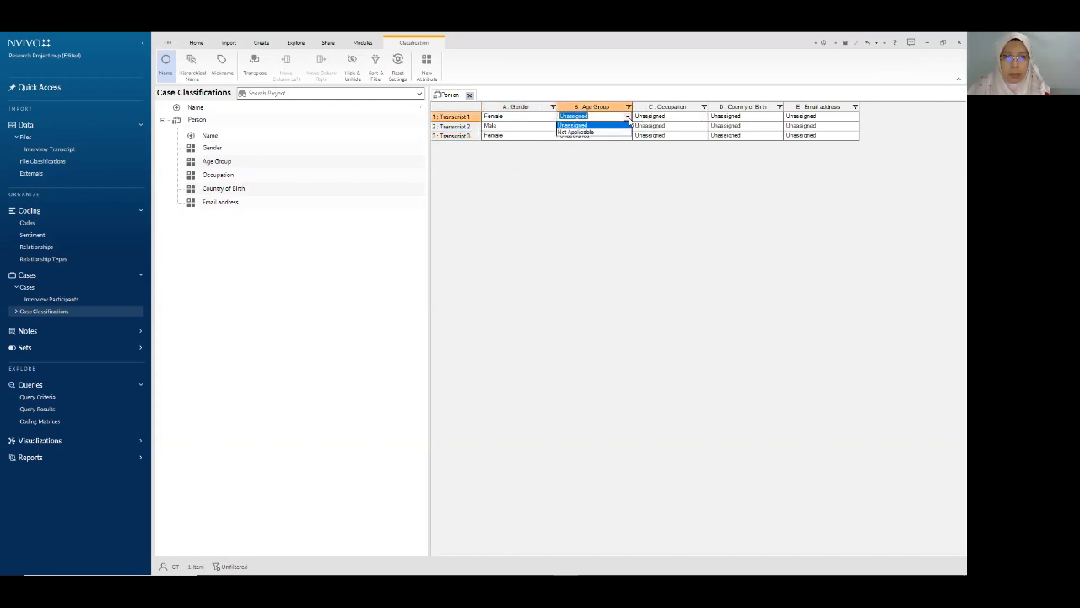
pyautogui.write('20-30')
pyautogui.press('Return')
pyautogui.click(621, 128)
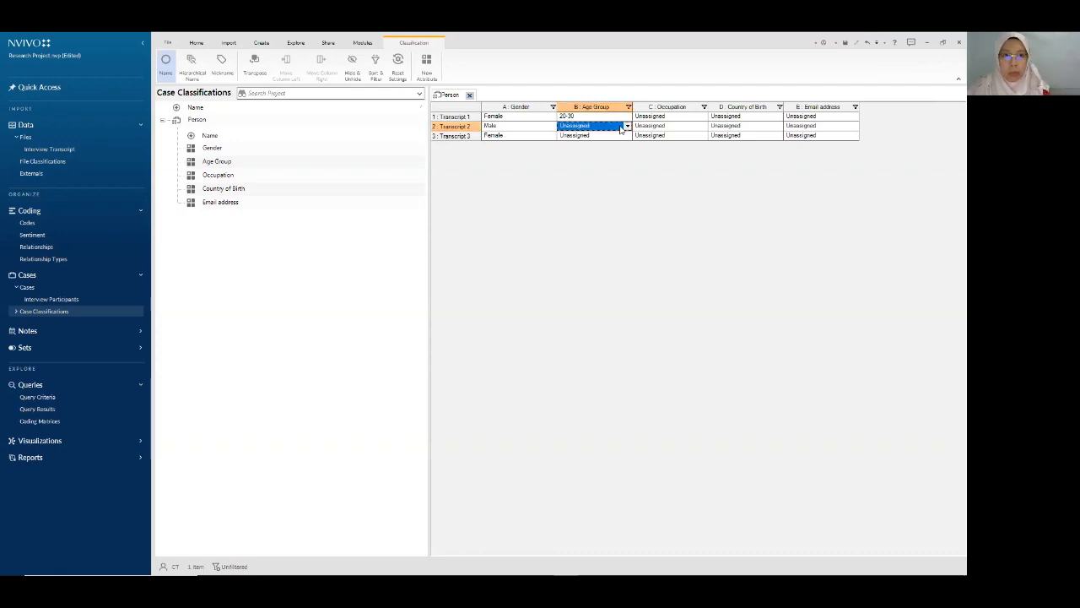
pyautogui.click(627, 126)
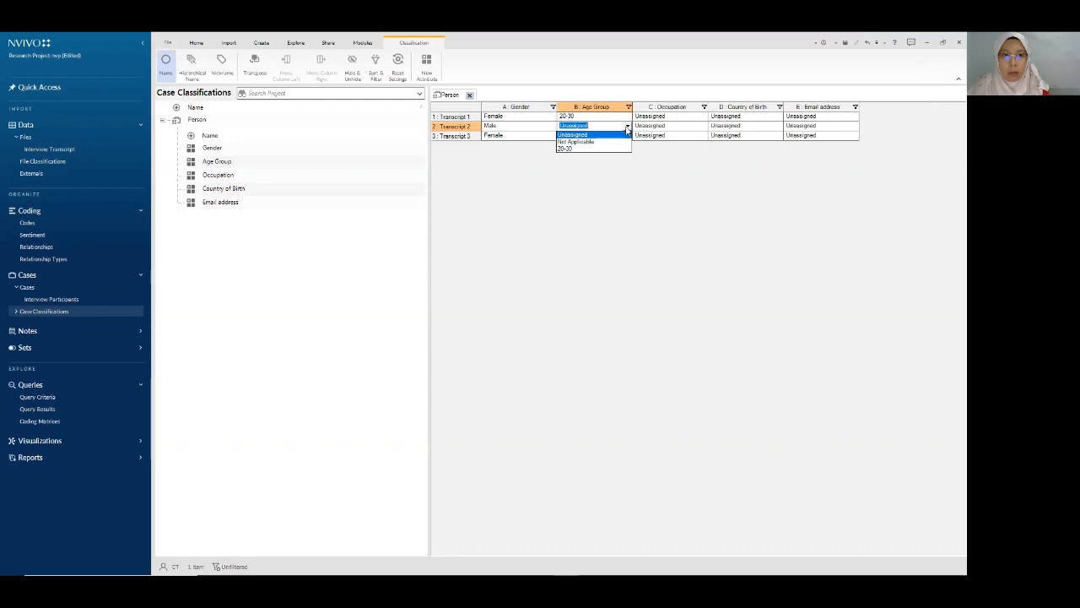
pyautogui.write('40')
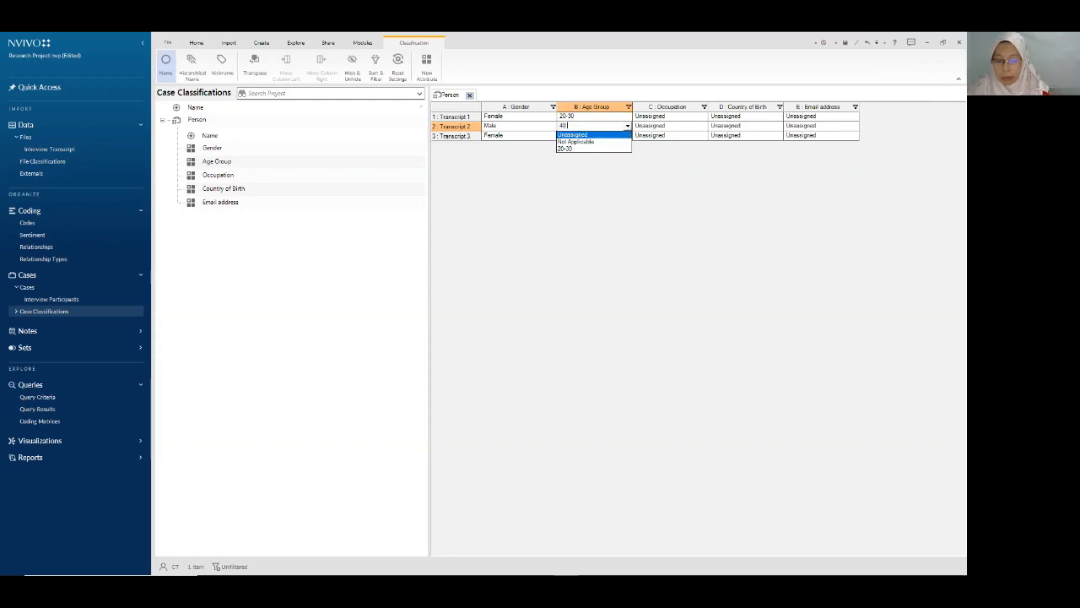
pyautogui.press('BackSpace')
pyautogui.write('Over 40')
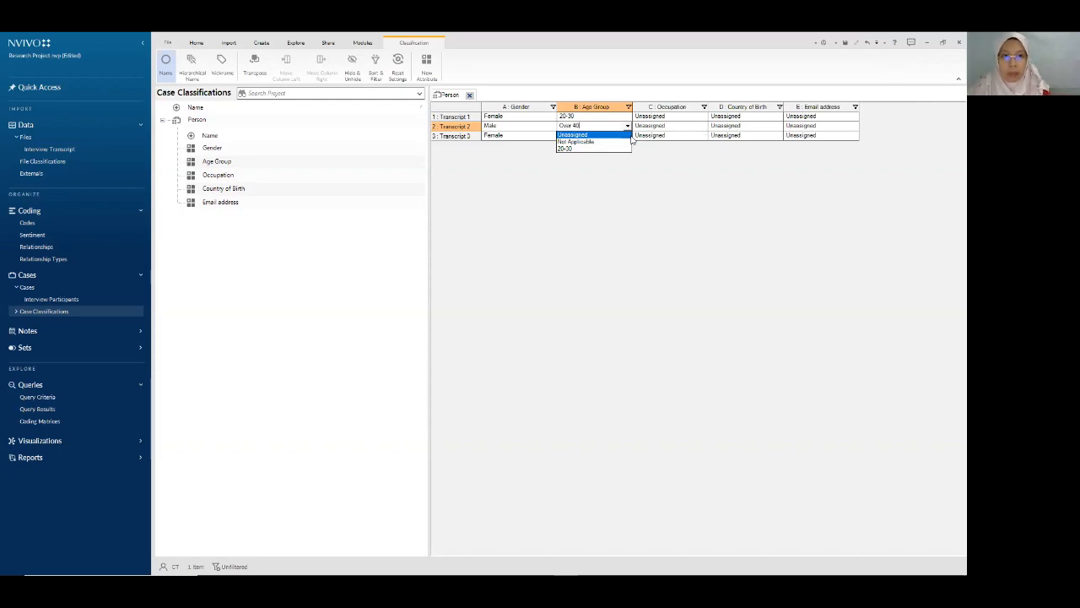
pyautogui.press('Return')
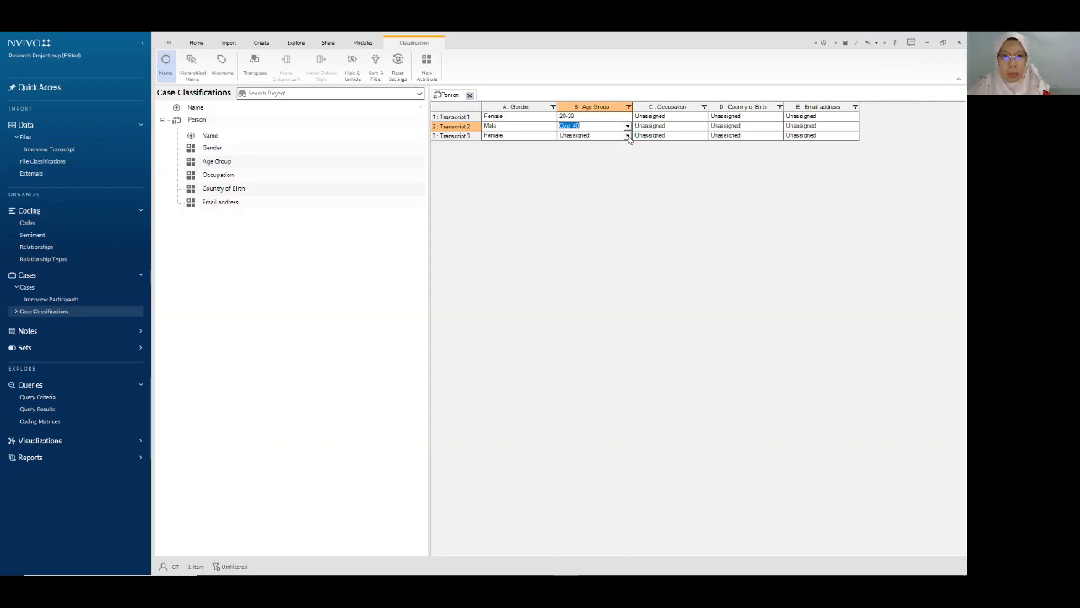
# - Set Transcript 3's Age Group to 20-30 and save the project
pyautogui.click(627, 136)
pyautogui.click(627, 136)
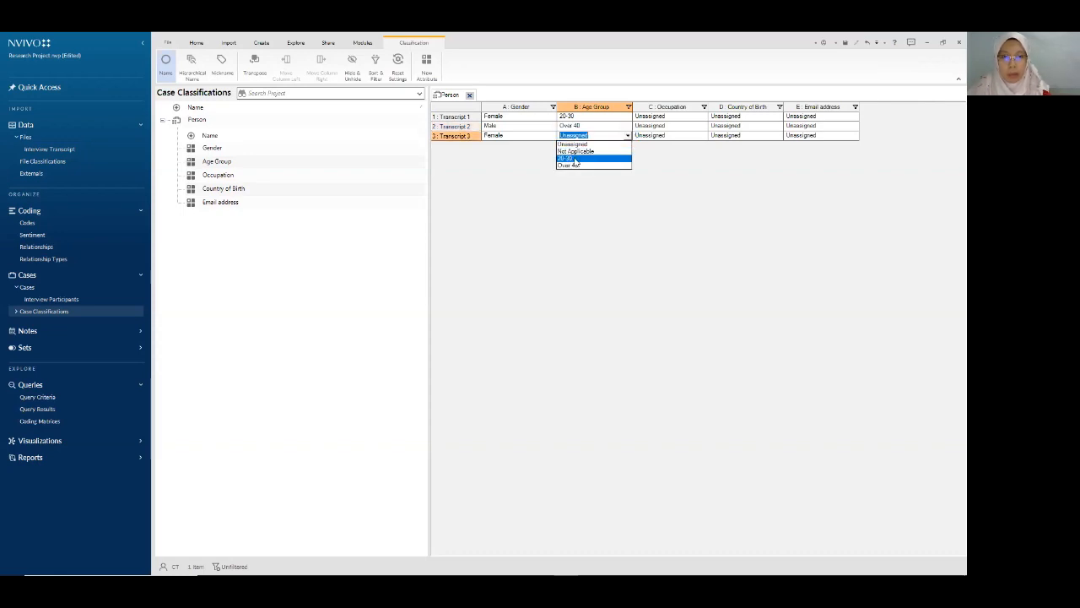
pyautogui.click(574, 160)
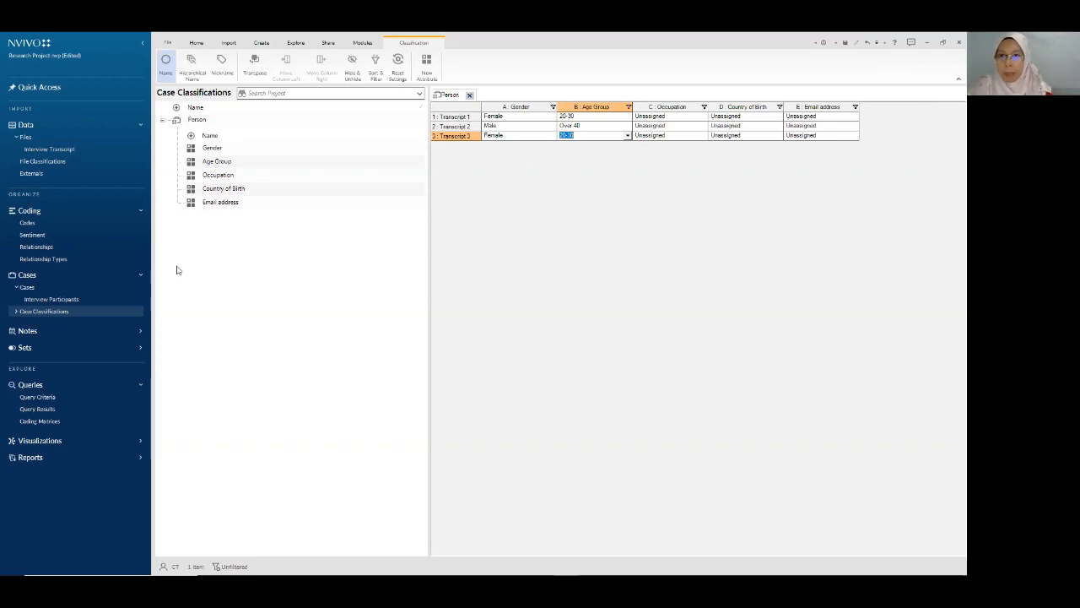
pyautogui.click(846, 44)
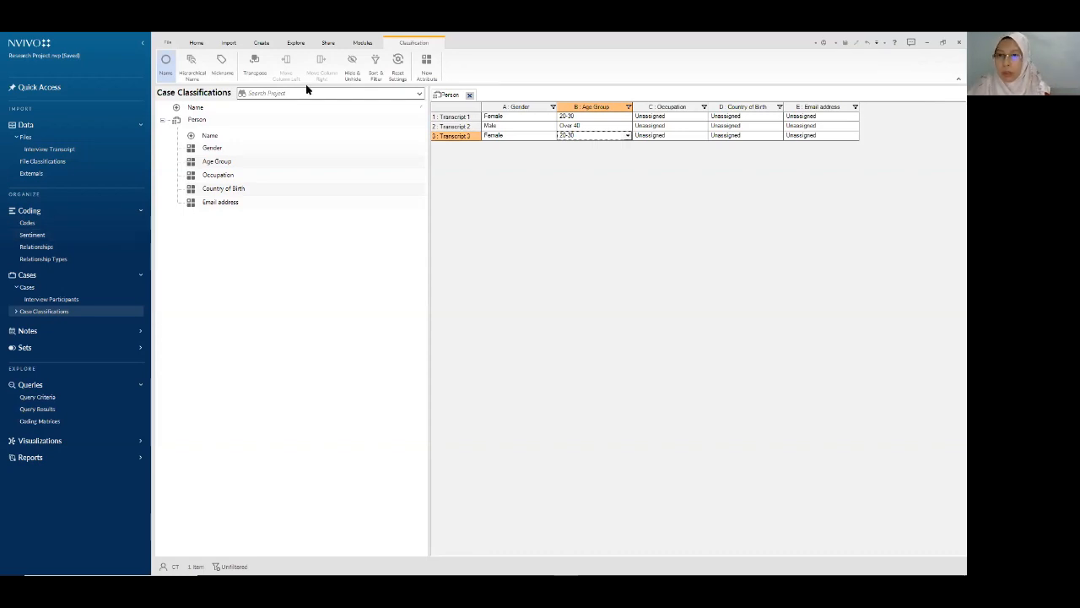
# - Close the Person sheet, open Transcripts 1, 2 and 3, and show the Codes list
pyautogui.click(470, 94)
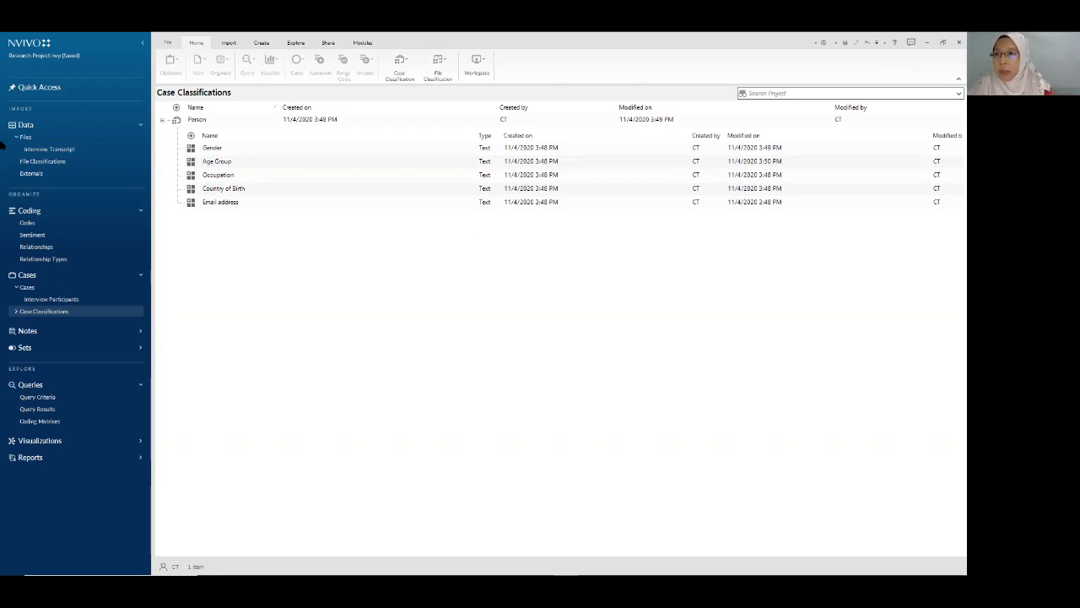
pyautogui.click(43, 149)
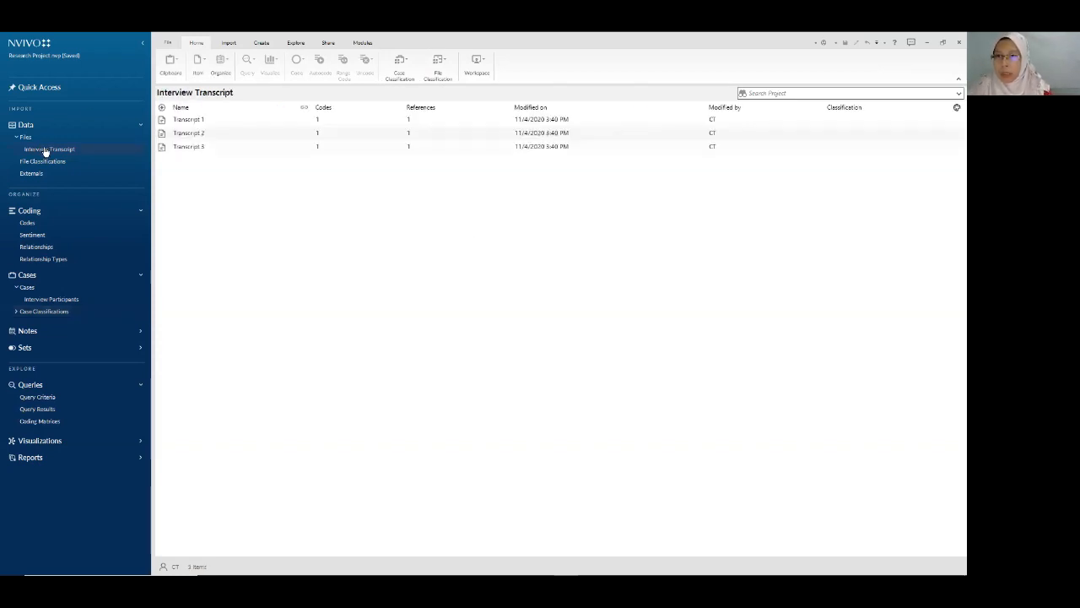
pyautogui.doubleClick(191, 120)
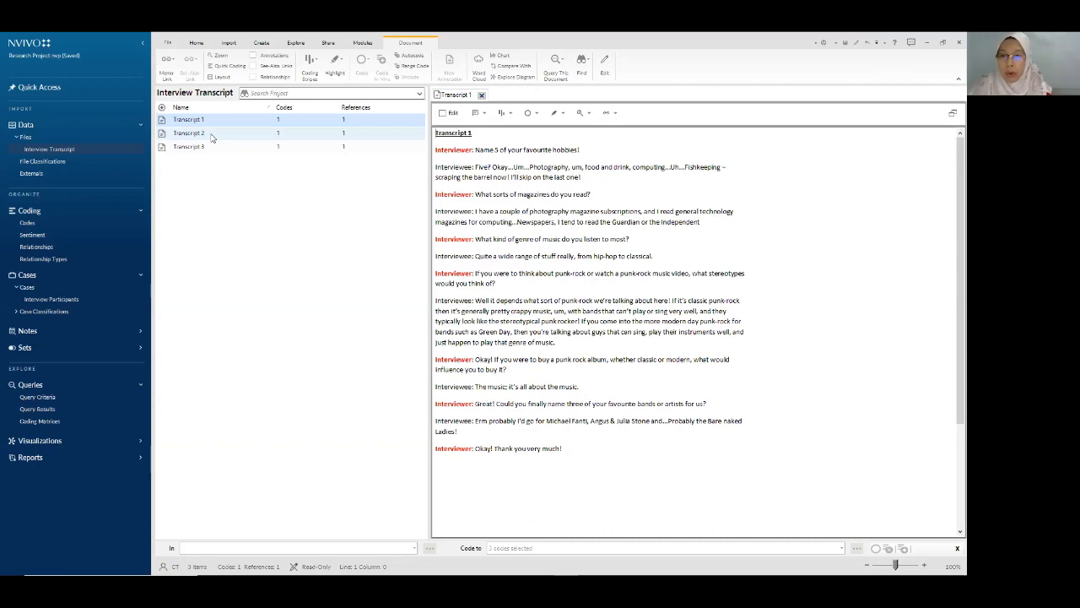
pyautogui.doubleClick(190, 134)
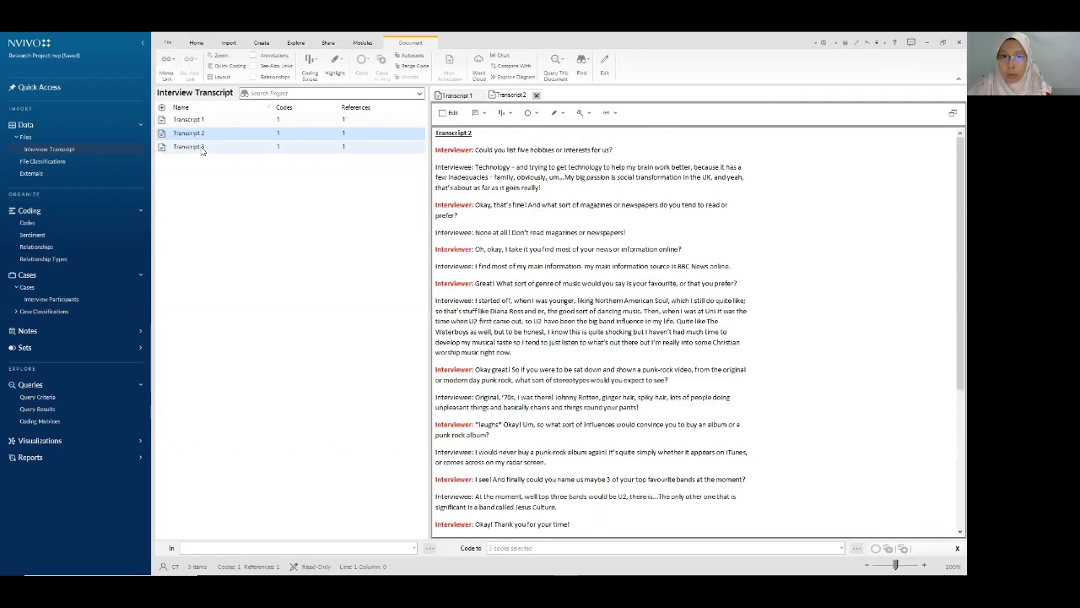
pyautogui.doubleClick(202, 148)
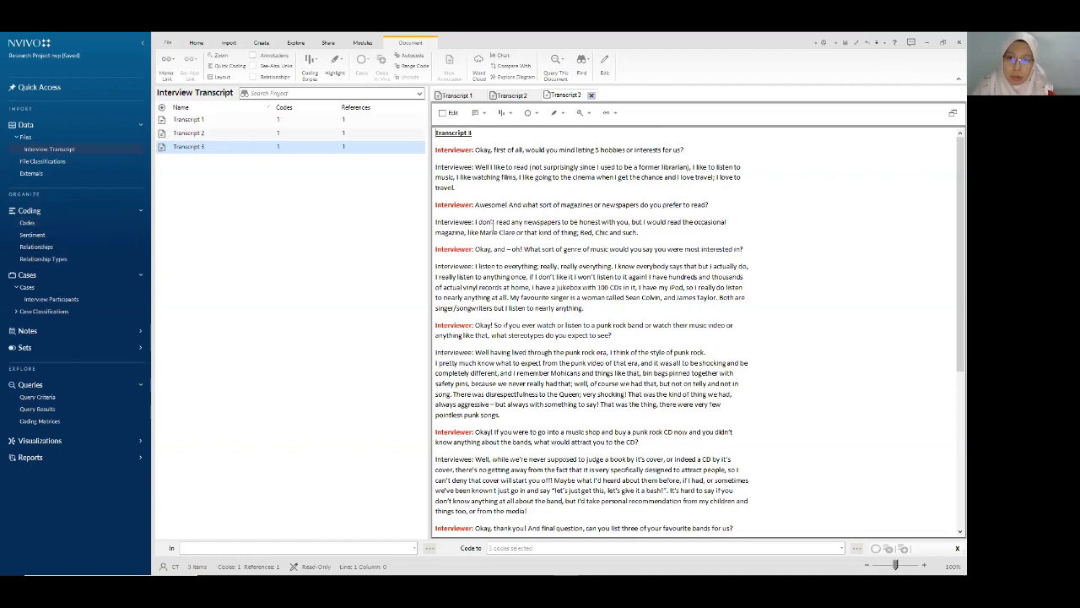
pyautogui.click(71, 224)
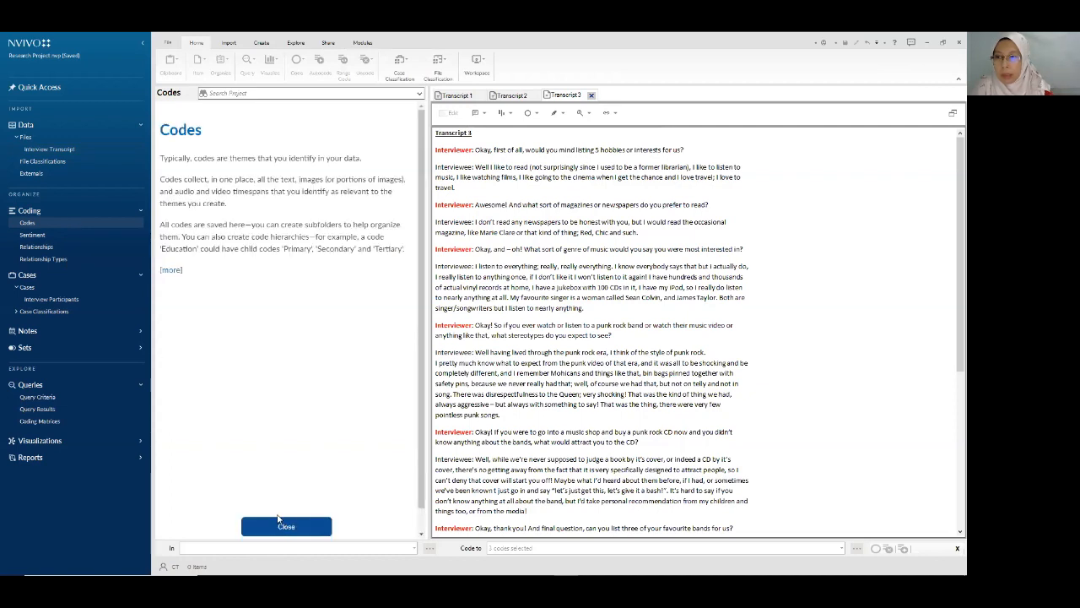
# - Create a 'Content Analysis' codes folder described 'To identify the pattern towards themetic distinction'
pyautogui.click(287, 527)
pyautogui.rightClick(37, 224)
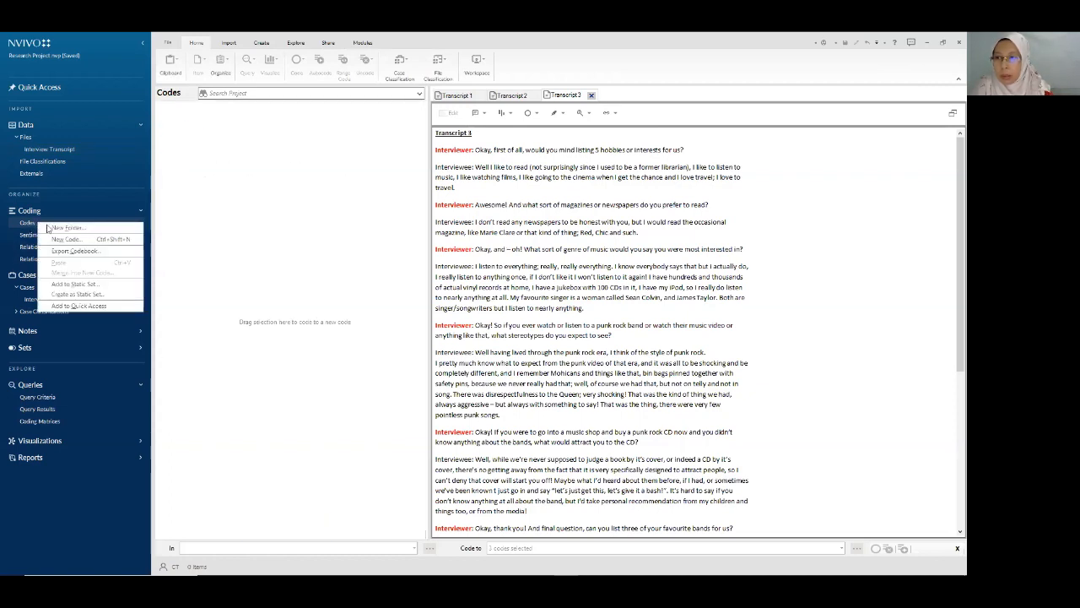
pyautogui.click(68, 228)
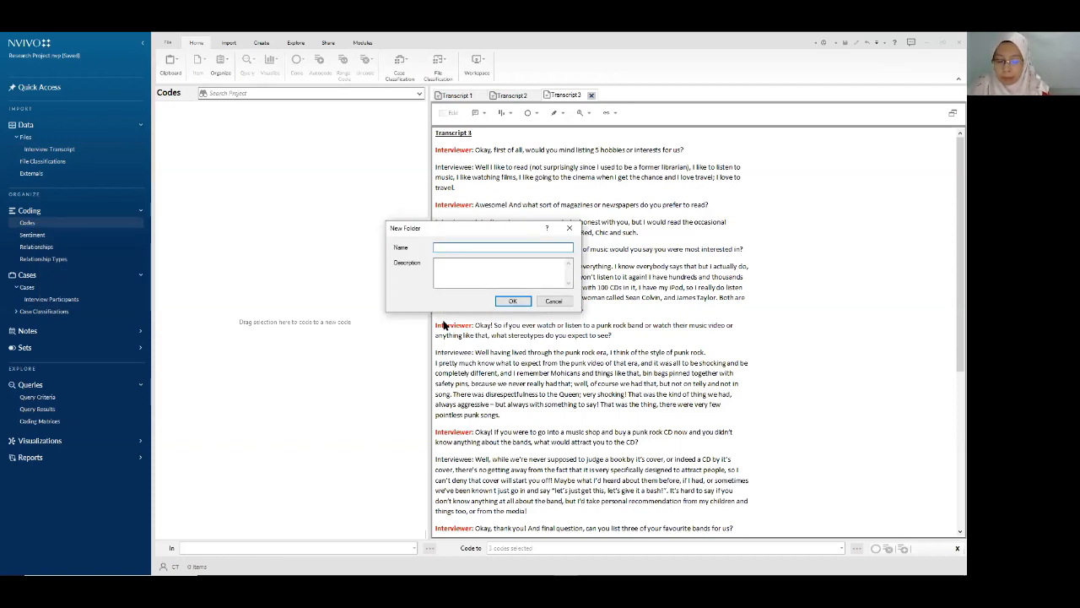
pyautogui.write('Content Analysis')
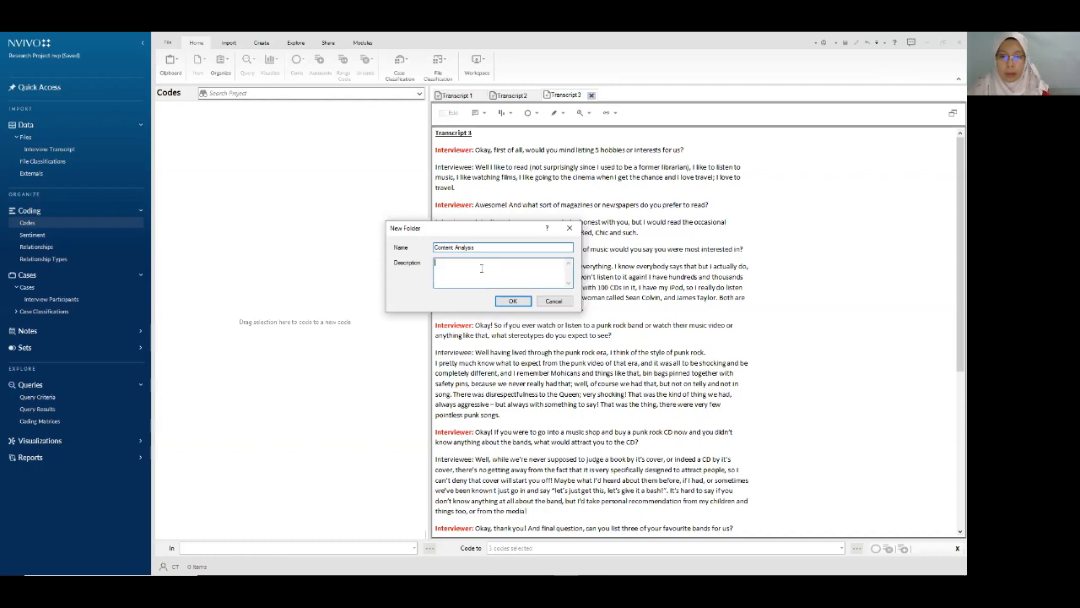
pyautogui.press('Tab')
pyautogui.write('To identify ')
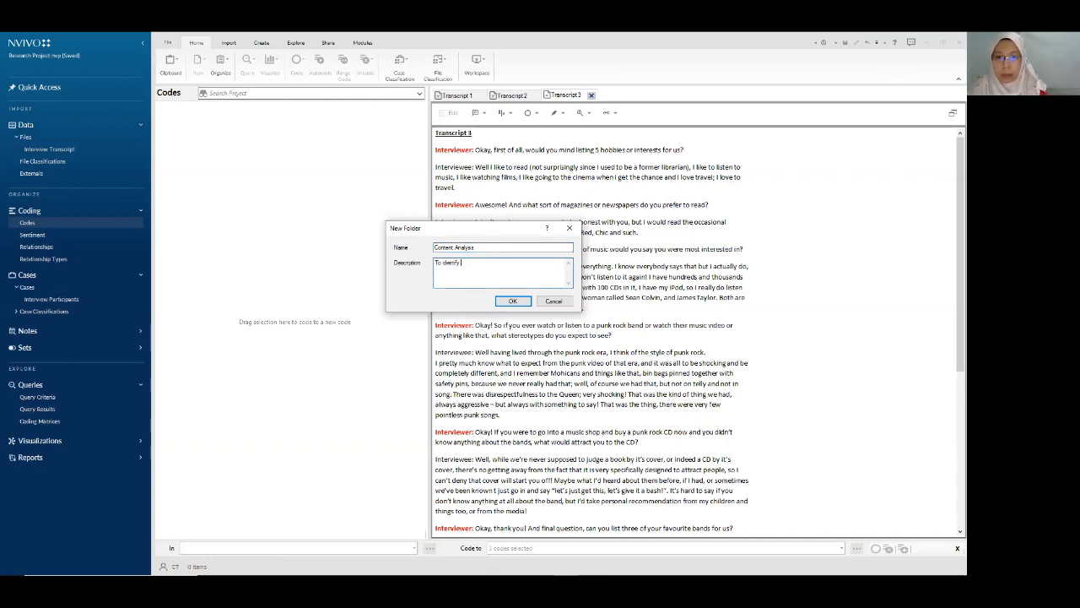
pyautogui.write('the patt')
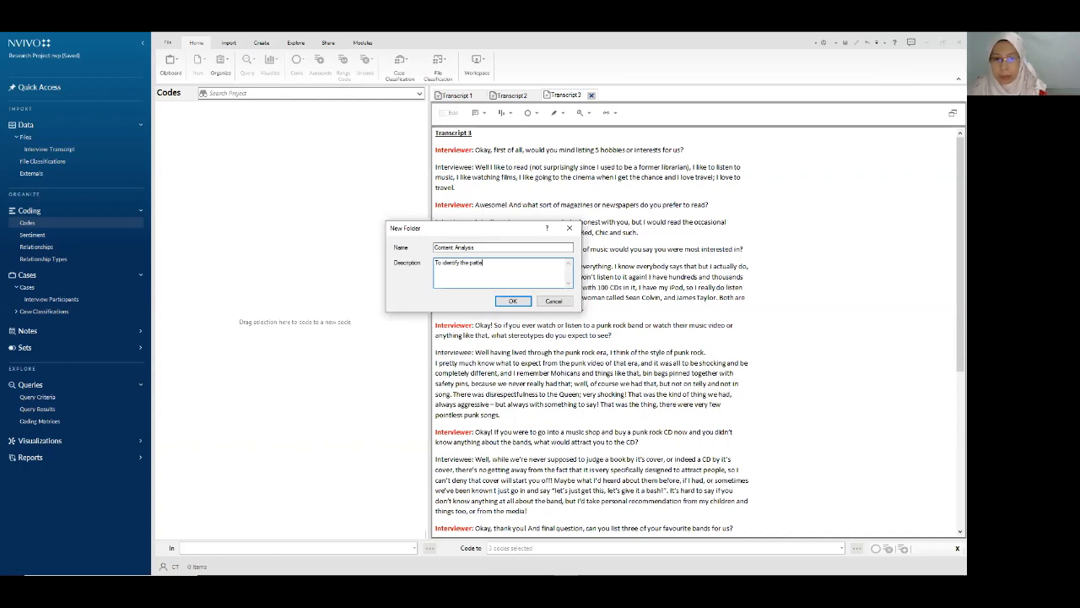
pyautogui.write('ern towards theme')
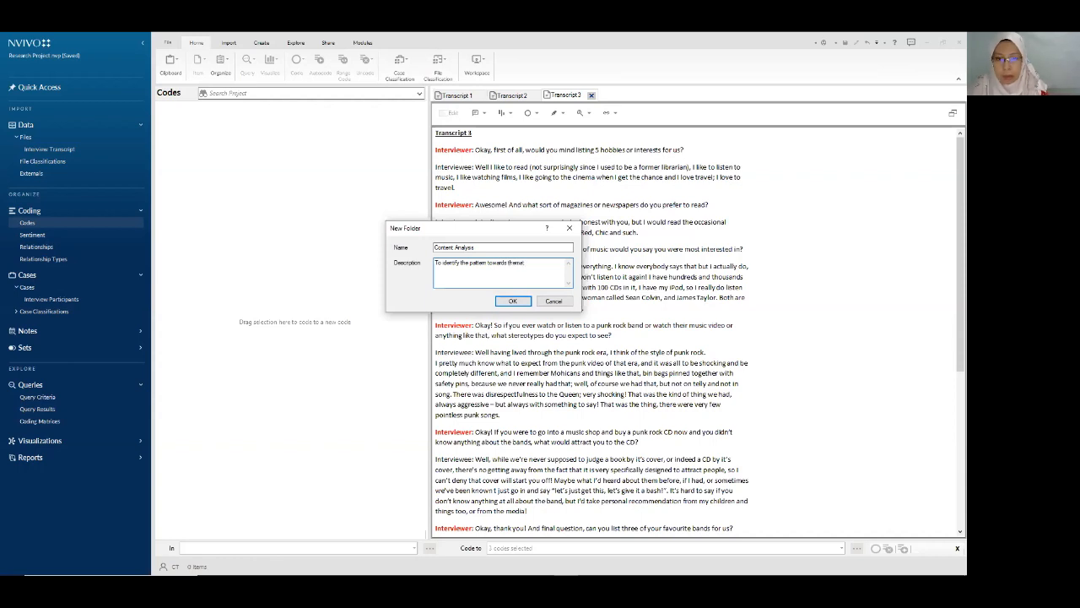
pyautogui.write('tic distinction')
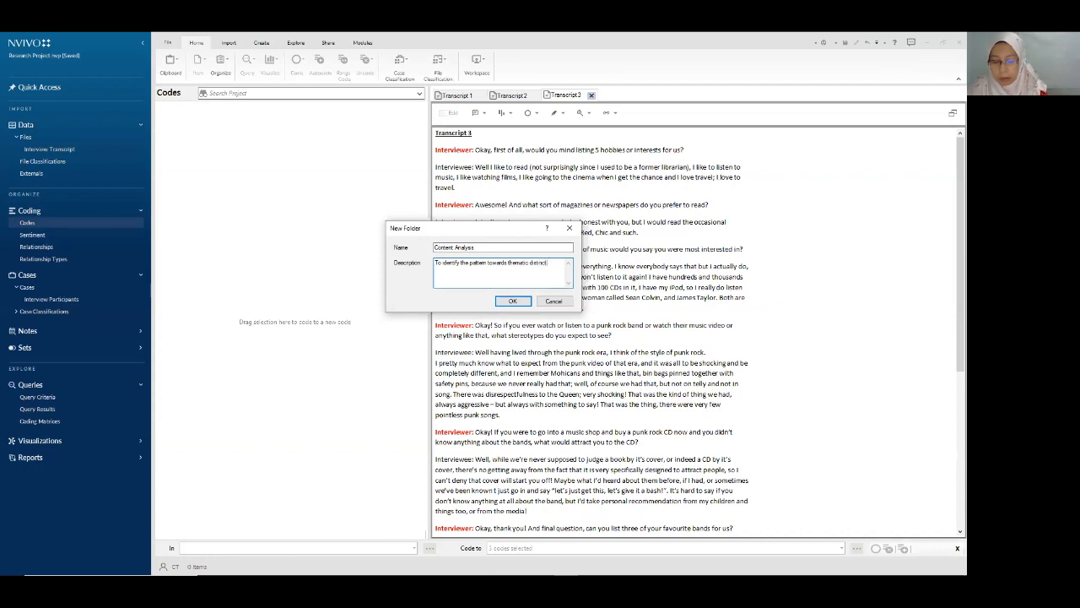
pyautogui.click(514, 302)
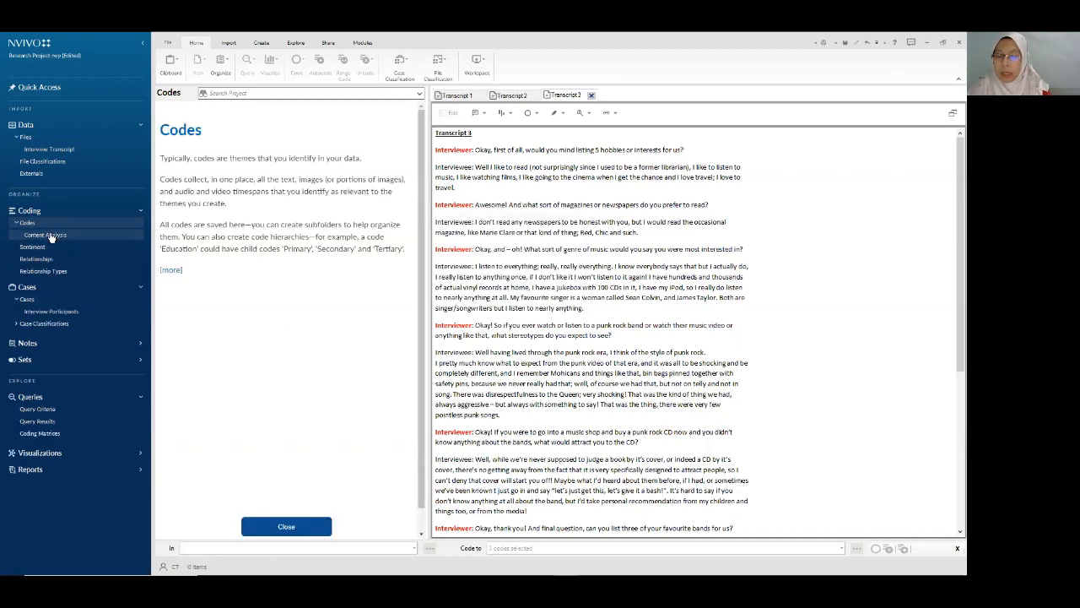
# - Dismiss the Codes help panel and show the empty Content Analysis folder beside Transcript 1's text
pyautogui.click(299, 527)
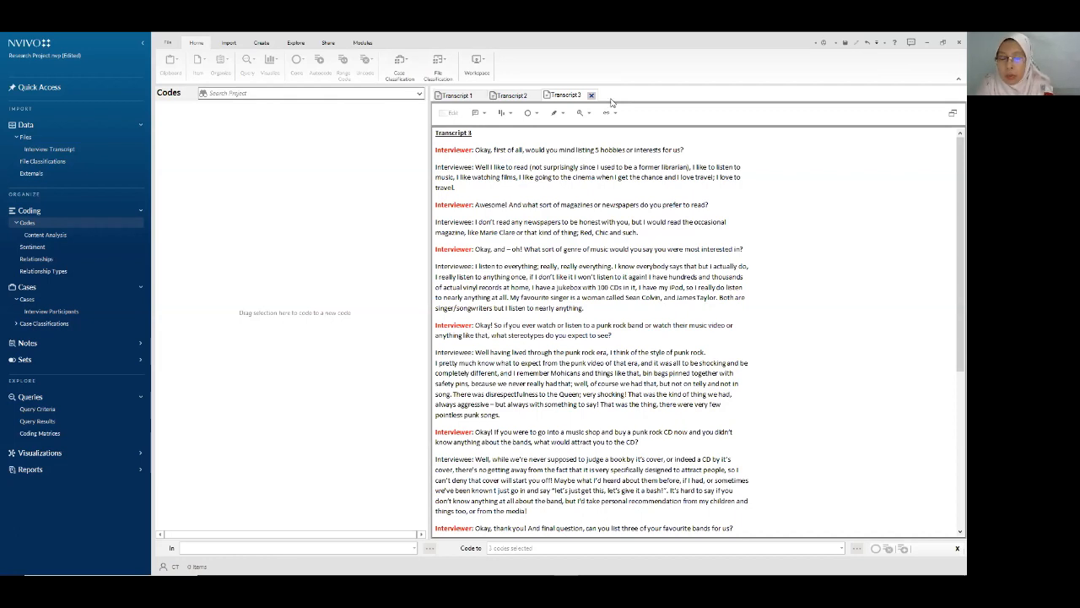
pyautogui.click(55, 237)
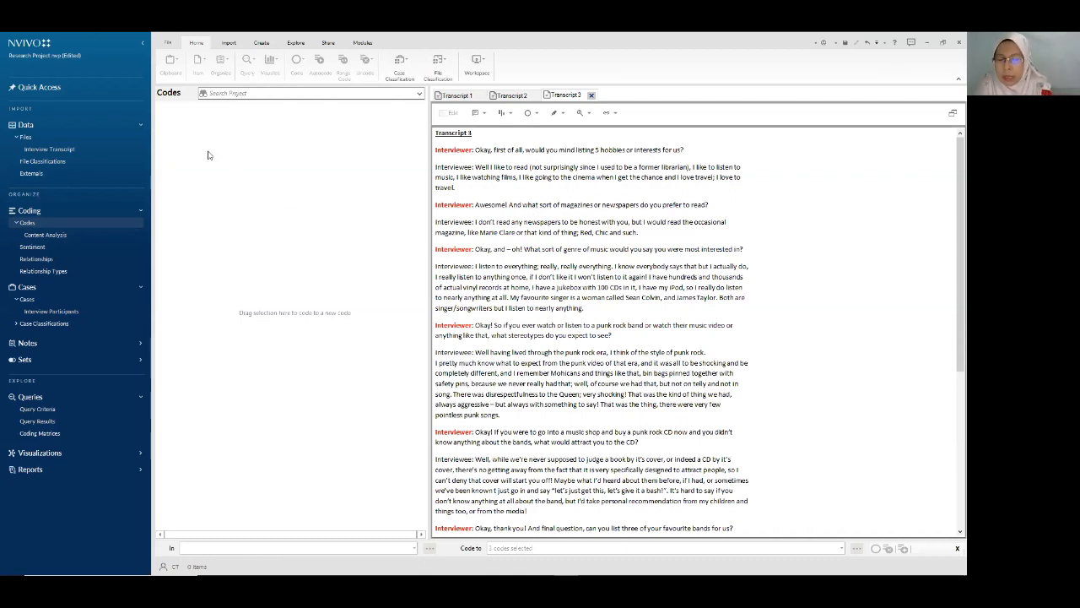
pyautogui.click(46, 236)
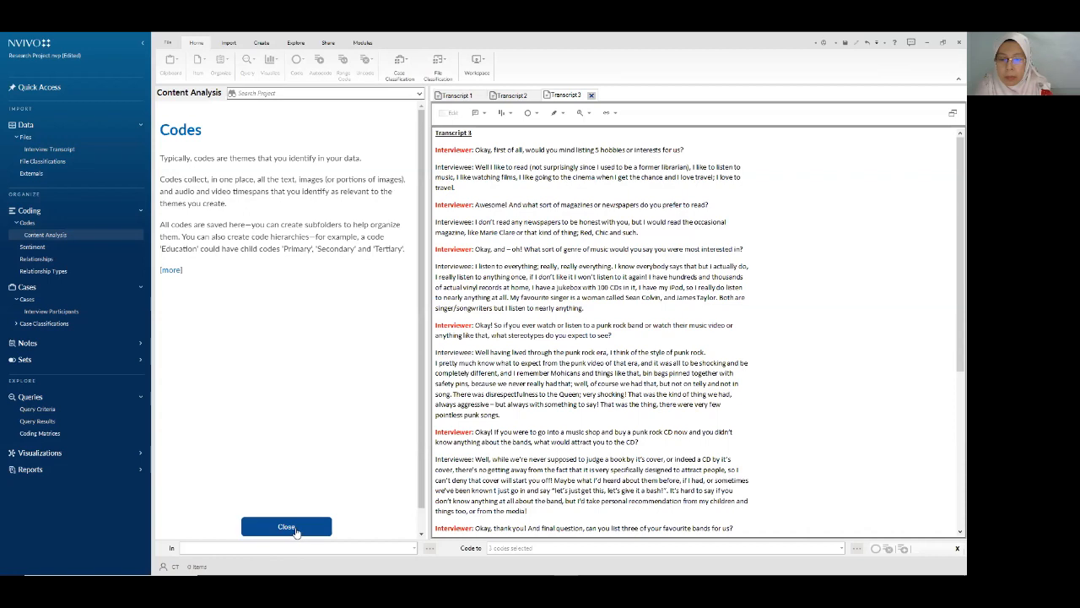
pyautogui.click(287, 527)
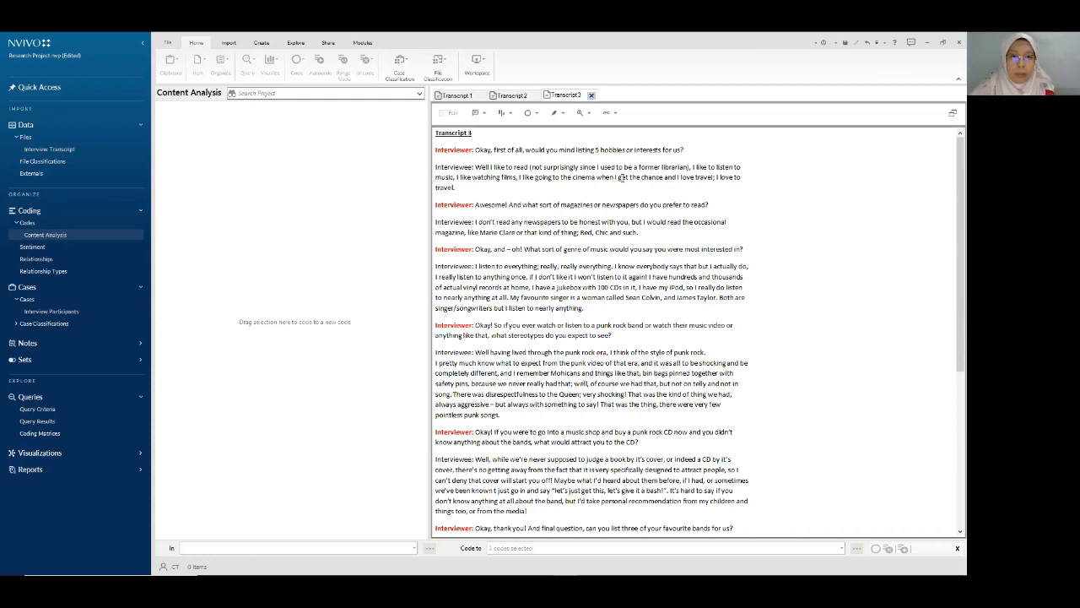
pyautogui.click(458, 96)
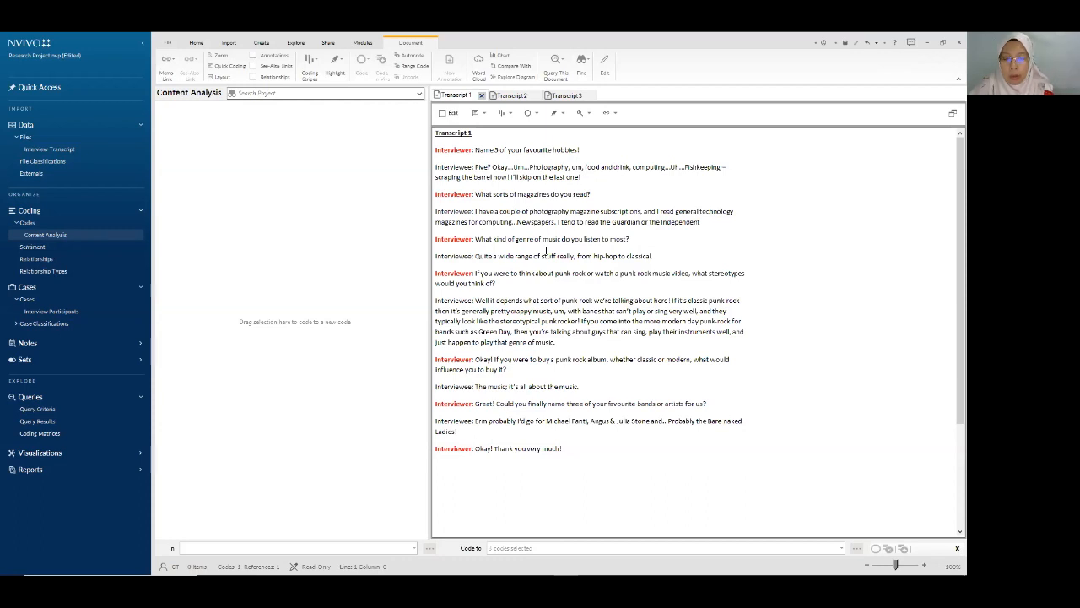
# - Code 'Photography' to a new Outdoor activity code, then select 'food and drink, computing'
pyautogui.click(530, 166)
pyautogui.moveTo(530, 167); pyautogui.dragTo(570, 166)
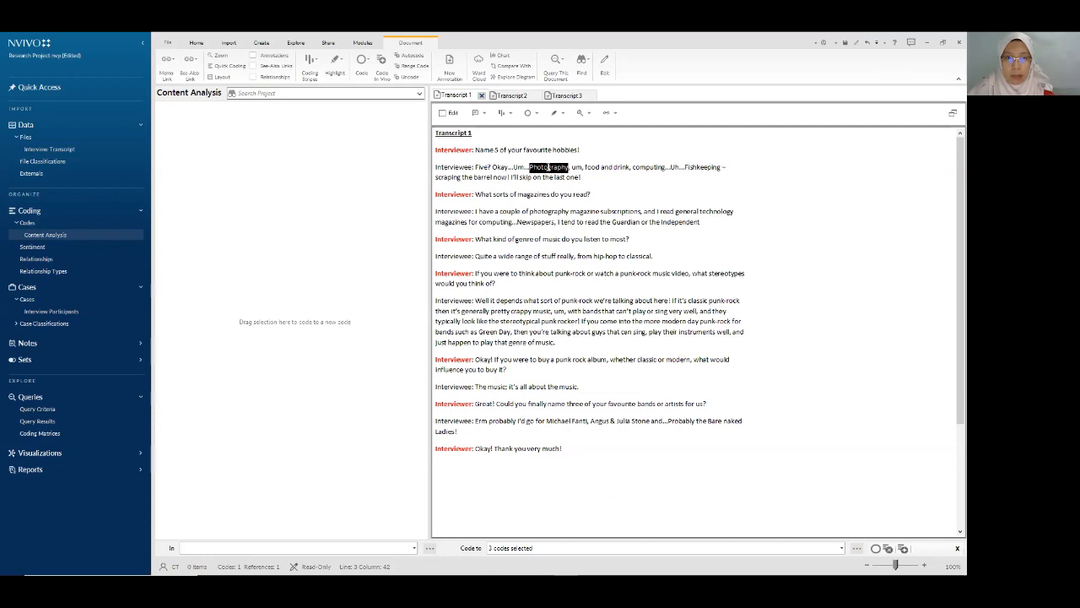
pyautogui.moveTo(548, 166); pyautogui.dragTo(302, 151)
pyautogui.write('Outdoor ')
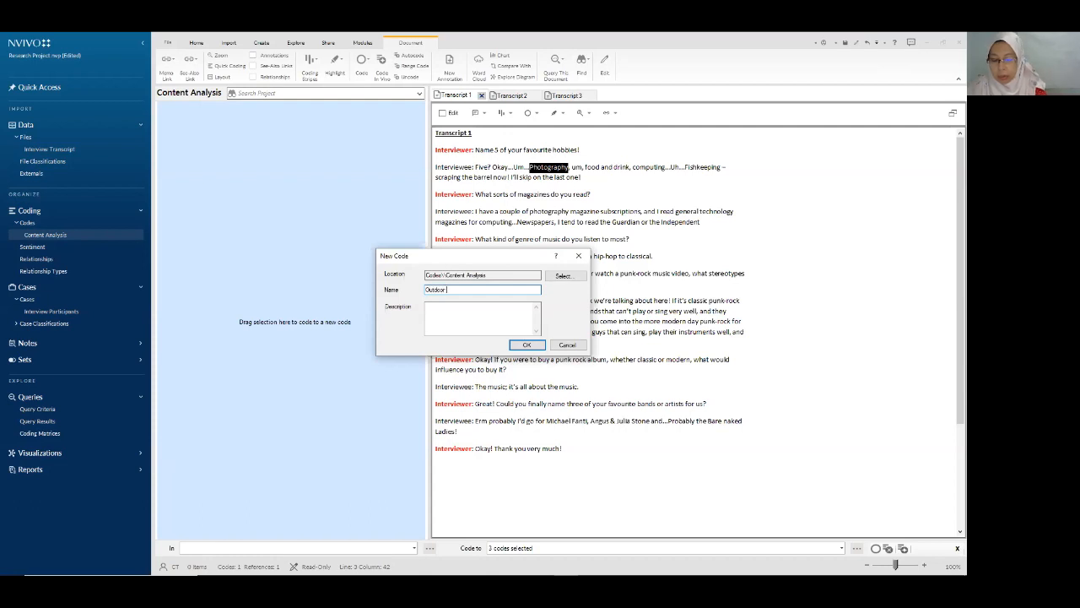
pyautogui.write('activity')
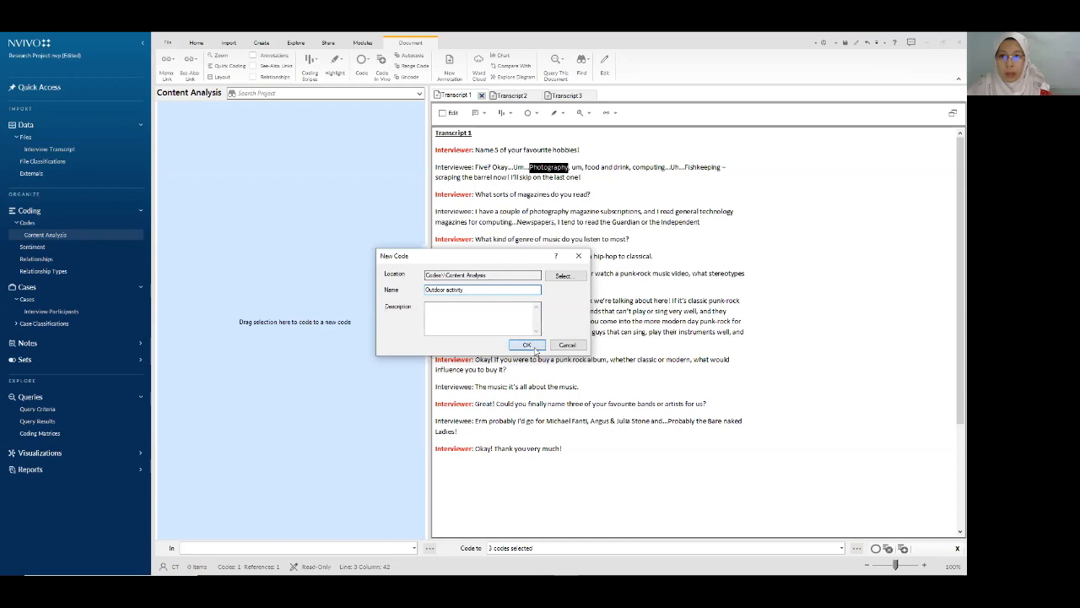
pyautogui.click(526, 345)
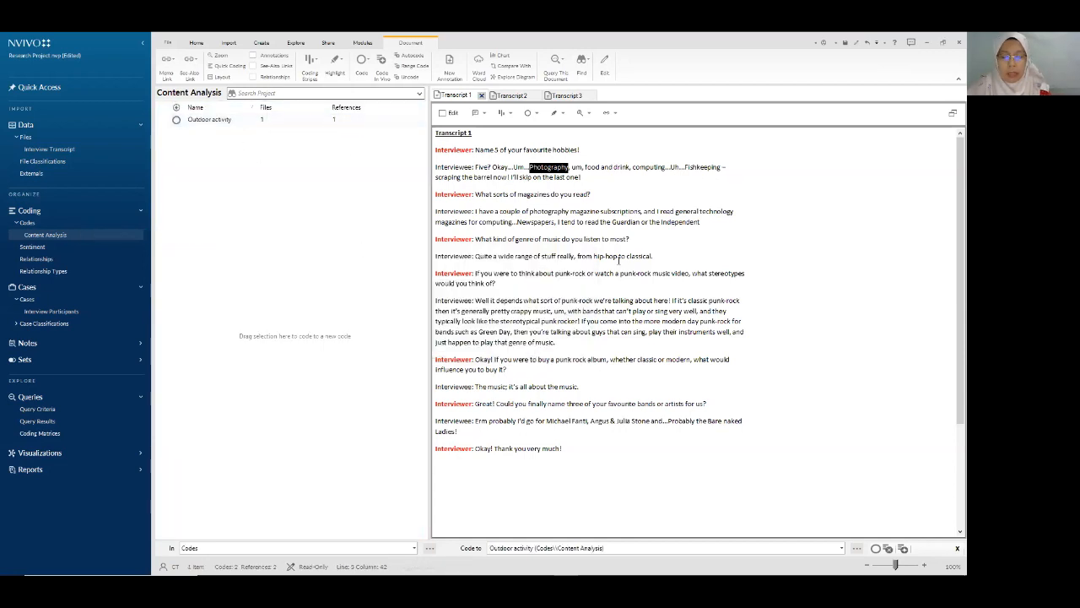
pyautogui.click(585, 167)
pyautogui.moveTo(601, 169); pyautogui.dragTo(221, 124)
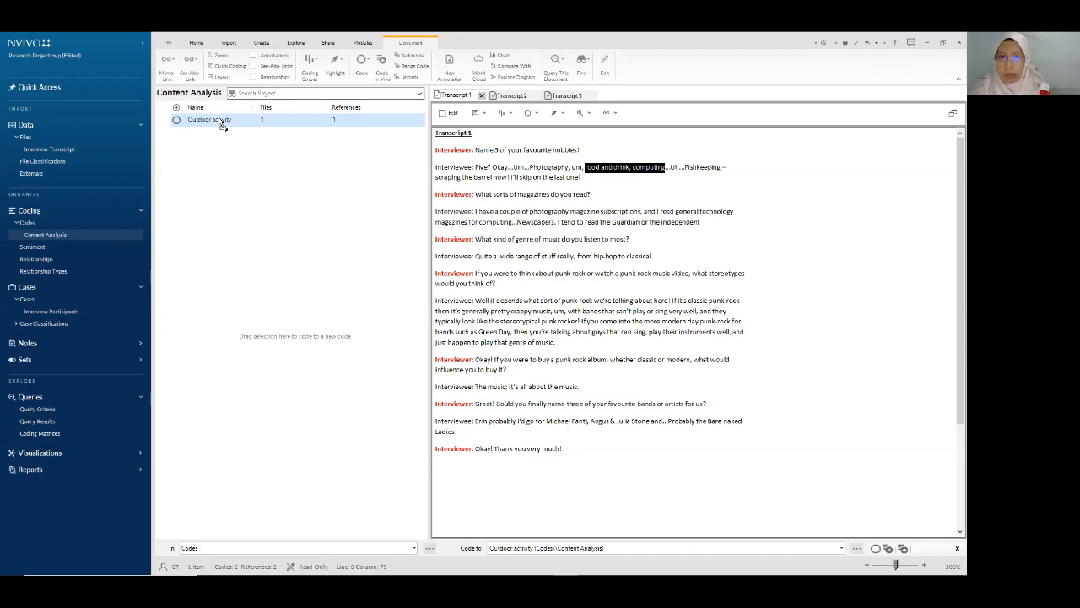
# - Code 'food and drink, computing' from Transcript 1 into a new code named Indoor activities
pyautogui.moveTo(221, 124); pyautogui.dragTo(232, 194)
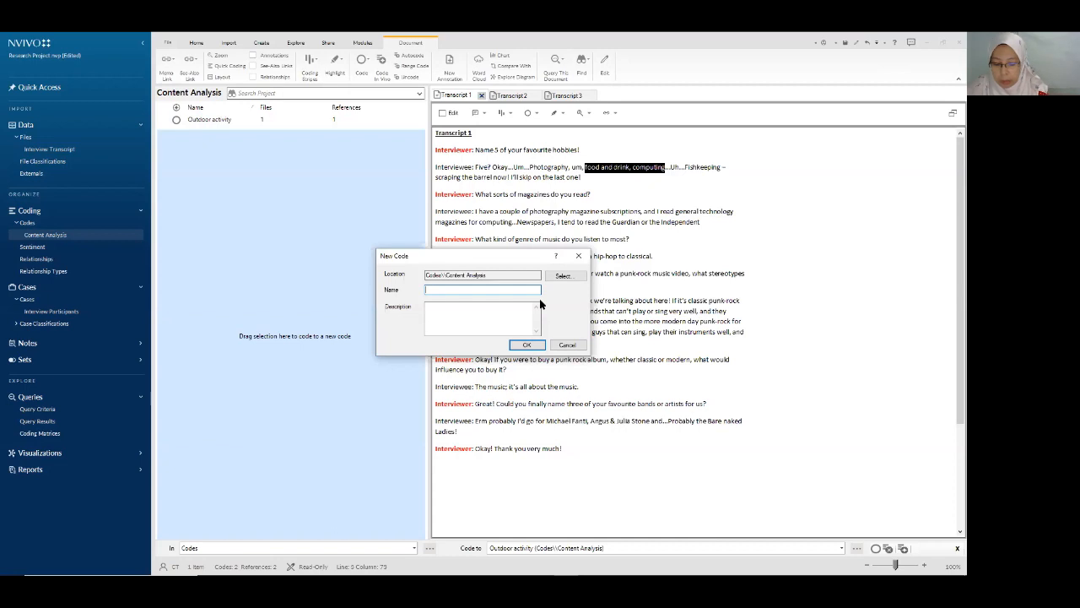
pyautogui.write('Indoor activities')
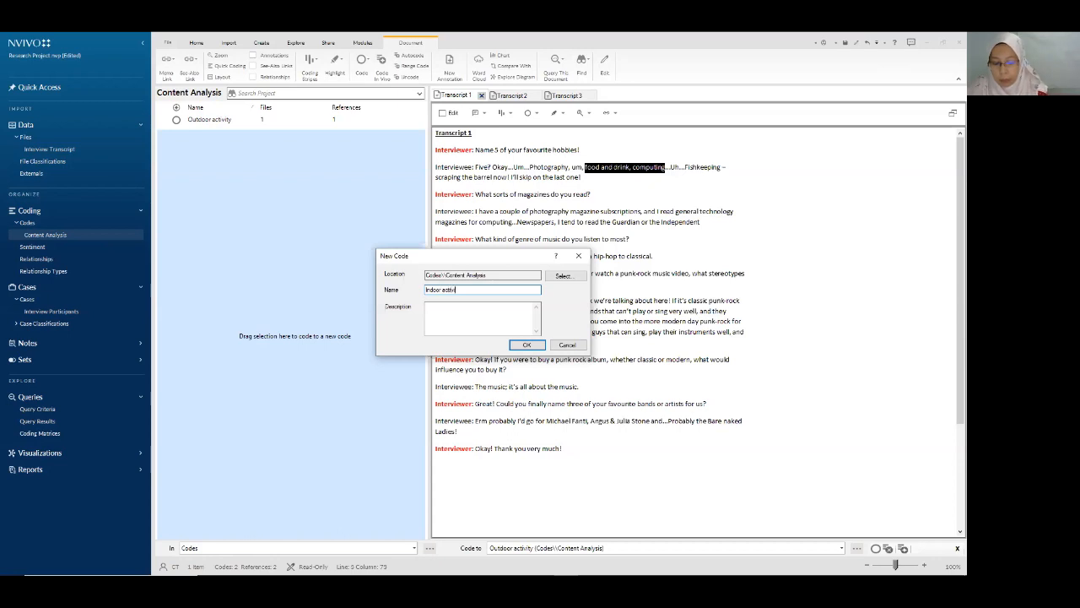
pyautogui.click(527, 345)
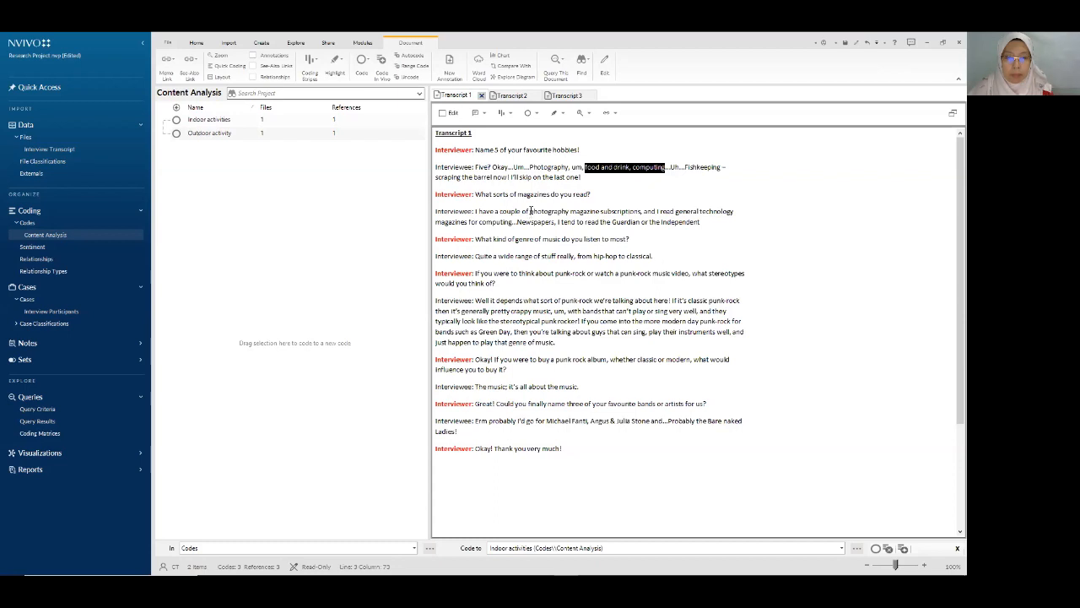
# - Code the magazine subscriptions and newspapers answer to a new code named Formal reading
pyautogui.moveTo(530, 211); pyautogui.dragTo(703, 220)
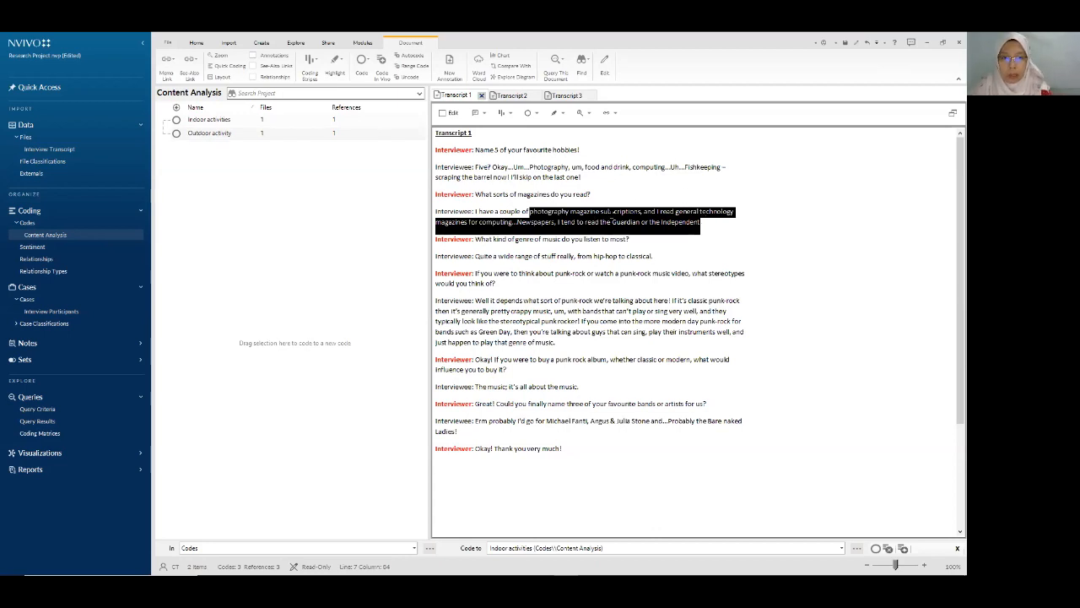
pyautogui.moveTo(529, 212); pyautogui.dragTo(704, 223)
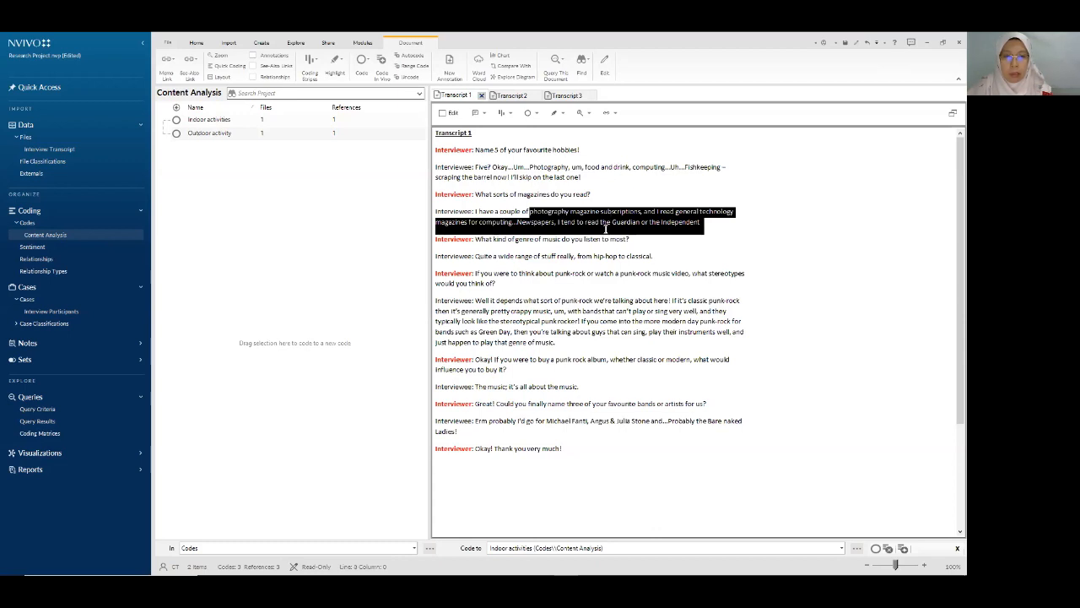
pyautogui.moveTo(571, 217); pyautogui.dragTo(258, 212)
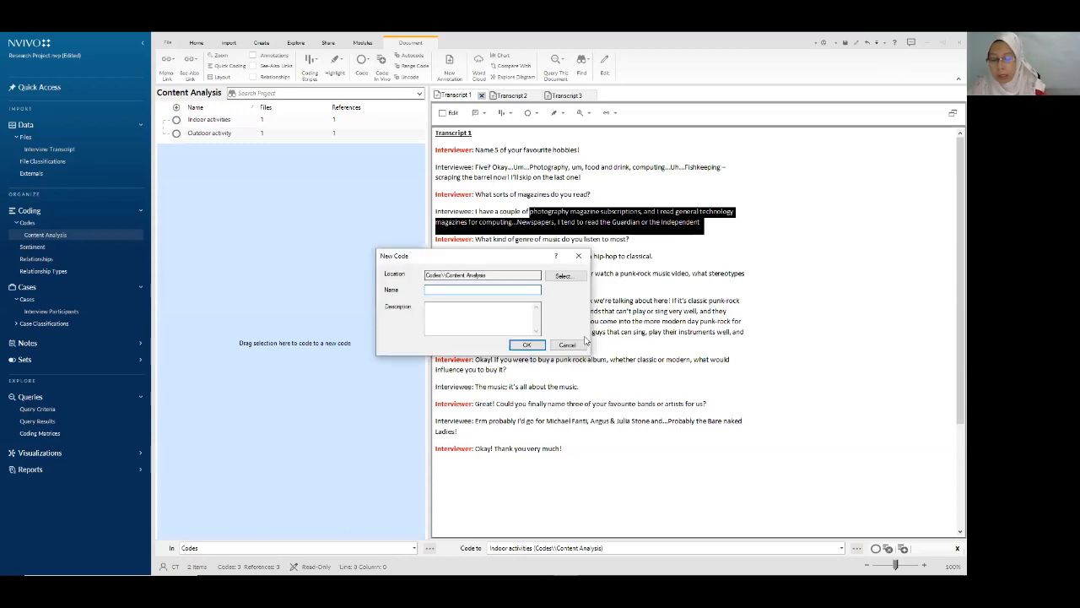
pyautogui.write('Formal ')
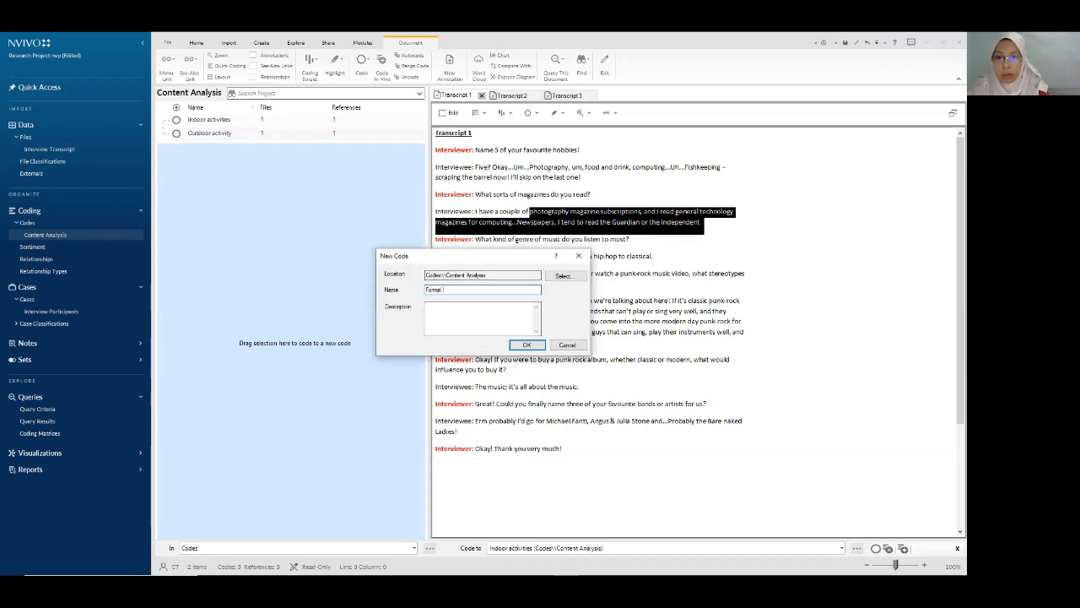
pyautogui.write('reading')
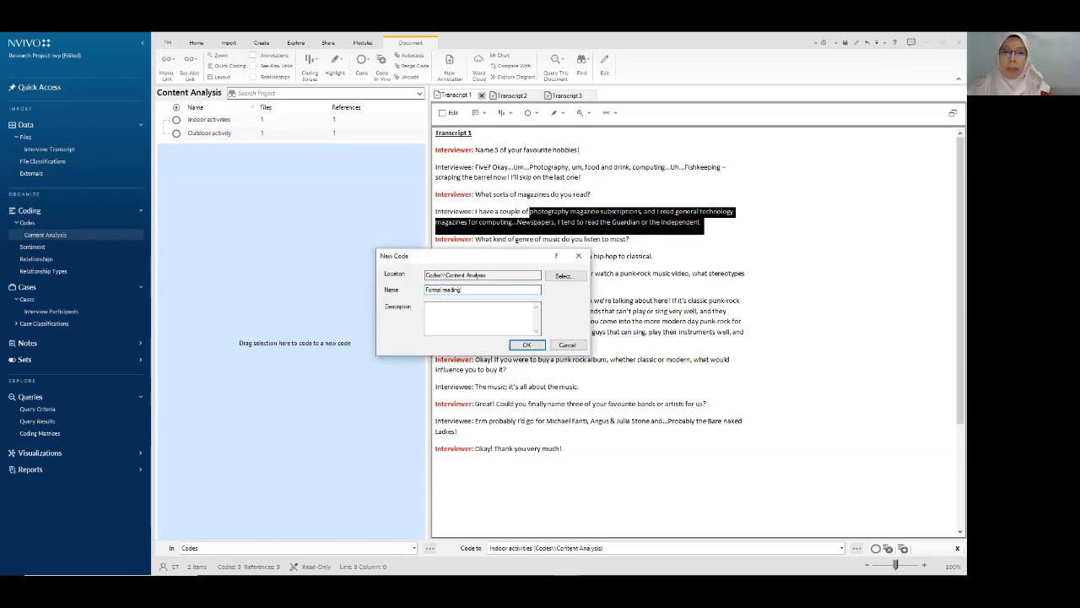
pyautogui.click(525, 345)
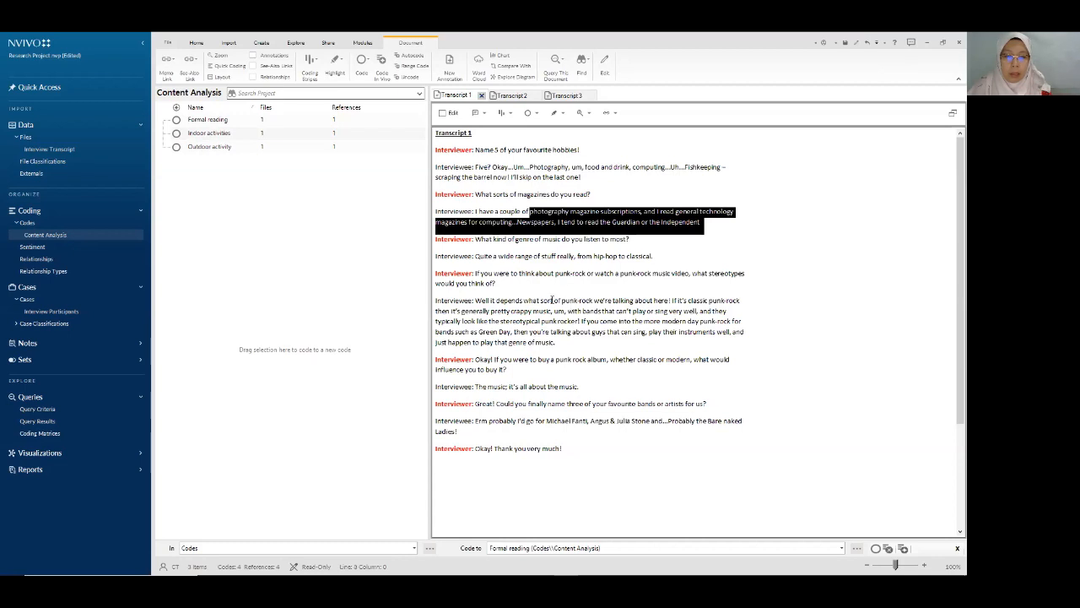
# - Code the punk-rock passage ending with 'crappy music' to a new code named Rock Music
pyautogui.moveTo(556, 300); pyautogui.dragTo(435, 300)
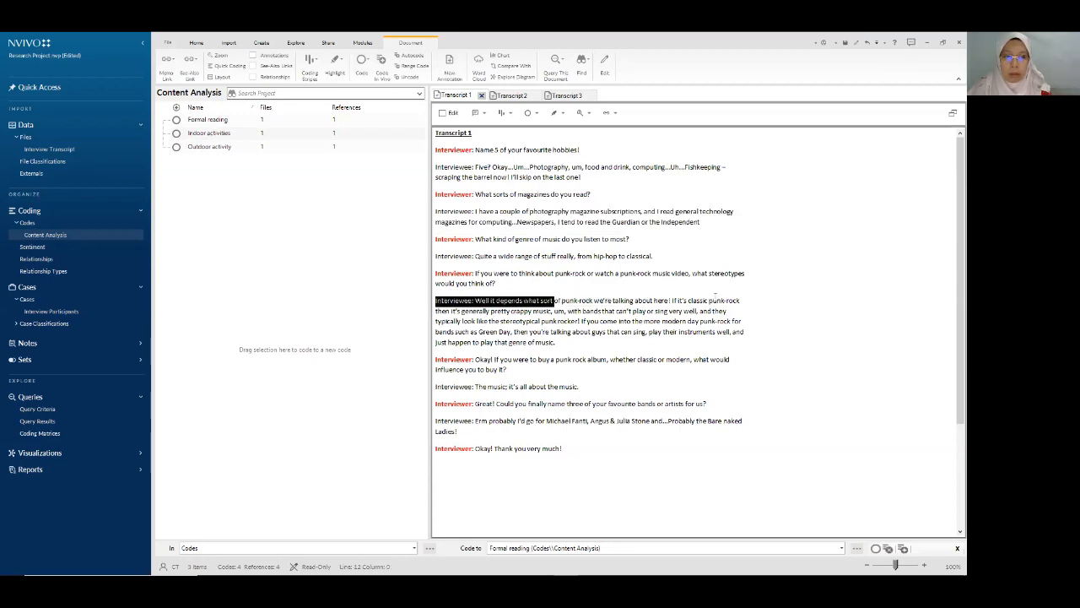
pyautogui.moveTo(554, 300)
pyautogui.mouseDown()
pyautogui.moveTo(692, 301)
pyautogui.moveTo(553, 311)
pyautogui.mouseUp()
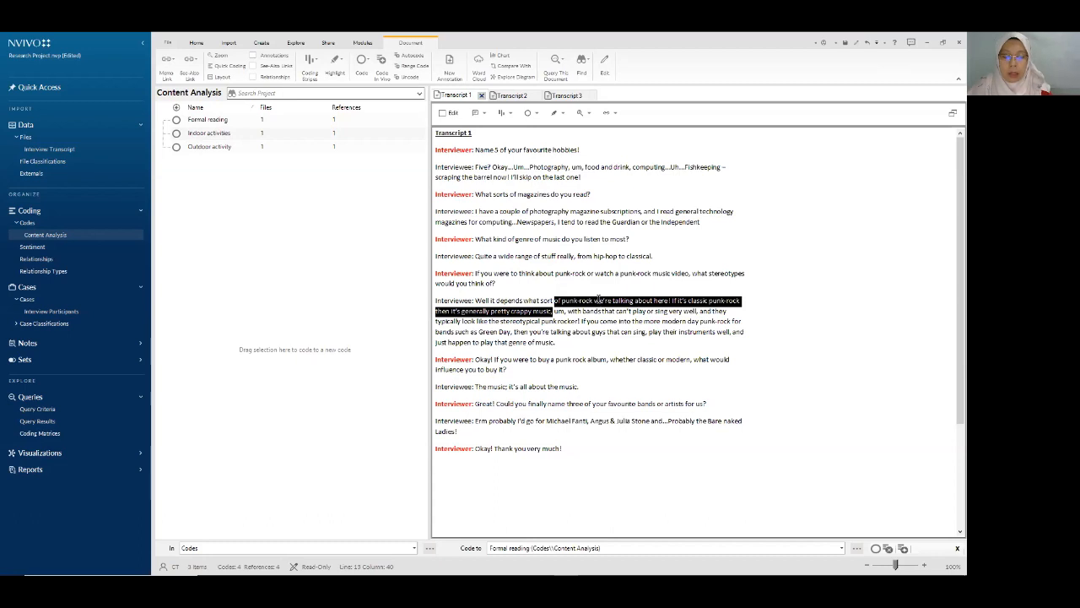
pyautogui.moveTo(598, 298); pyautogui.dragTo(245, 234)
pyautogui.write('Roc')
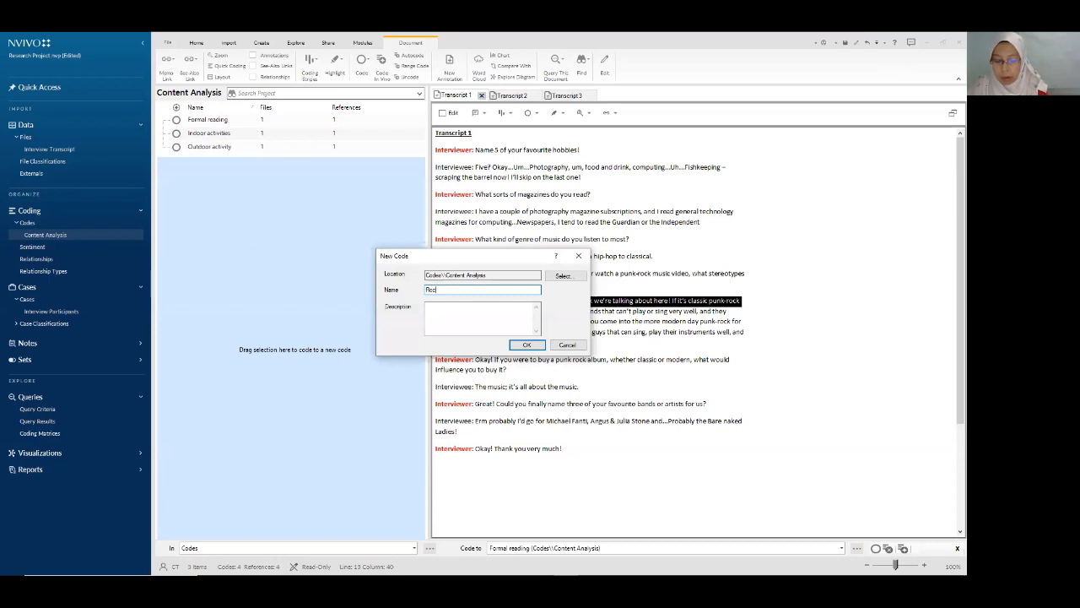
pyautogui.write('k Music')
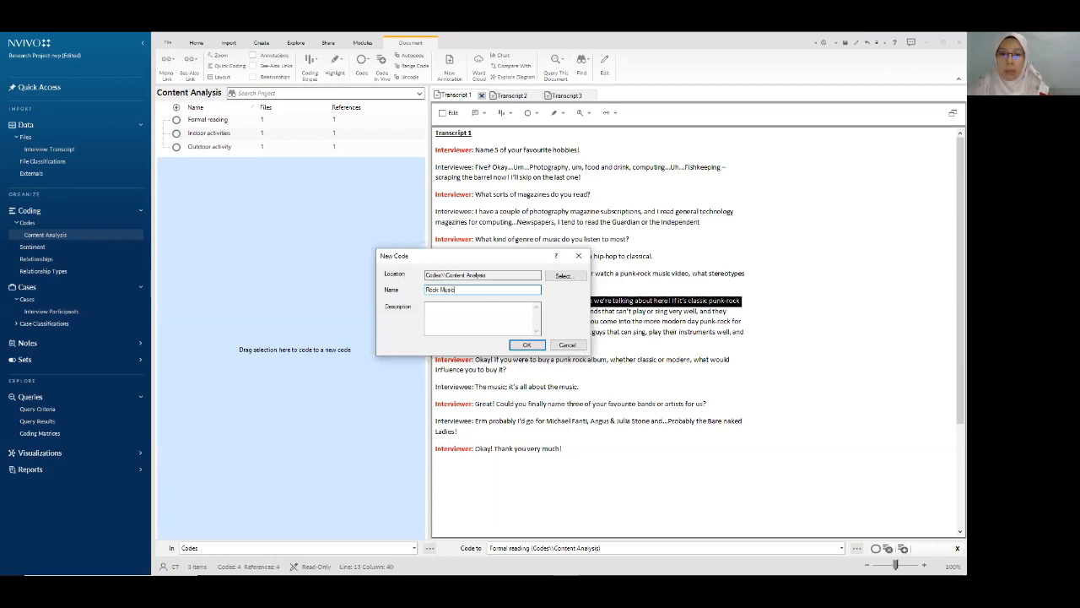
pyautogui.click(527, 344)
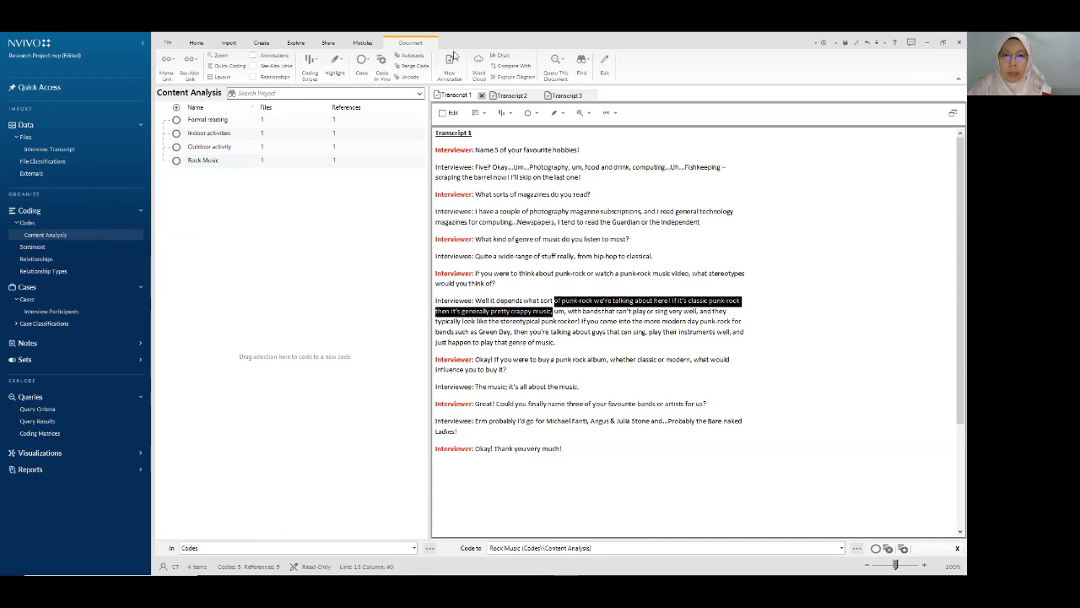
# - Display Transcript 2's interview text in the Detail View
pyautogui.click(510, 97)
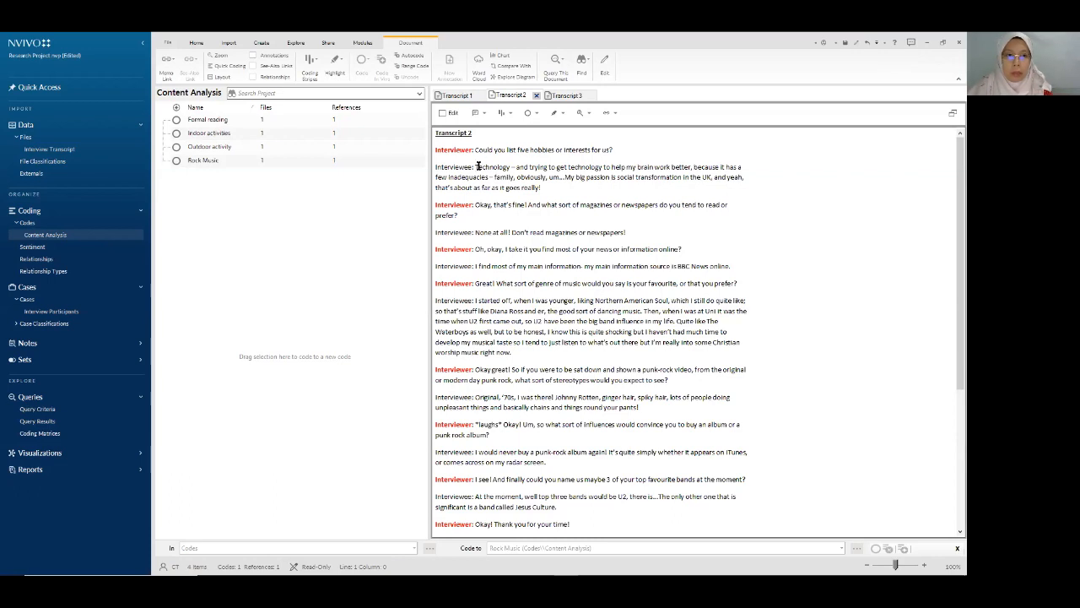
# - Code the technology sentence to Indoor activities and the BBC News online sentence to Formal reading
pyautogui.moveTo(474, 168); pyautogui.dragTo(694, 168)
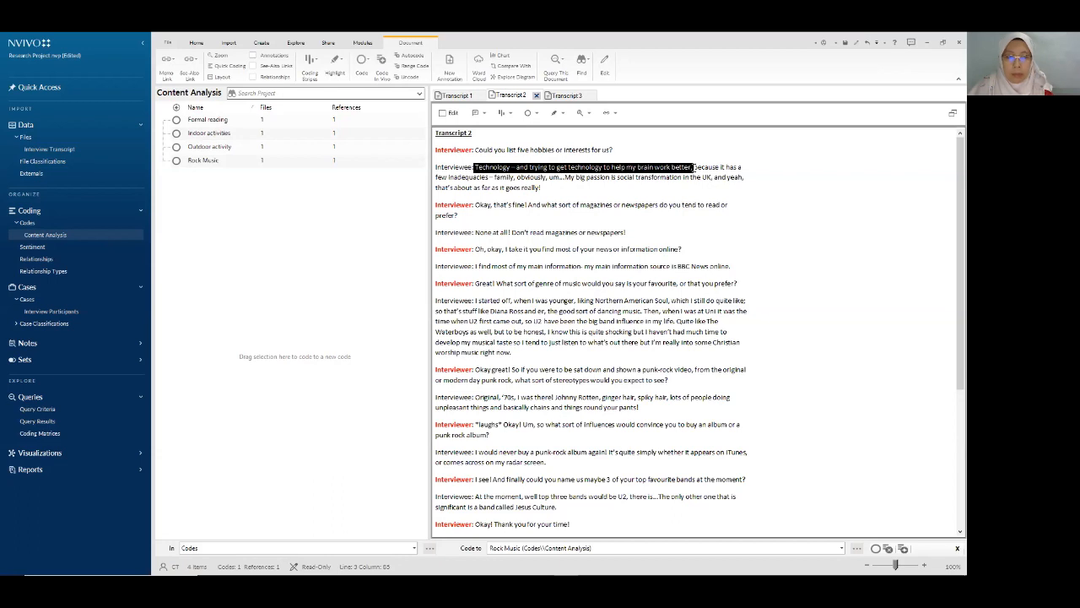
pyautogui.moveTo(598, 168); pyautogui.dragTo(231, 167)
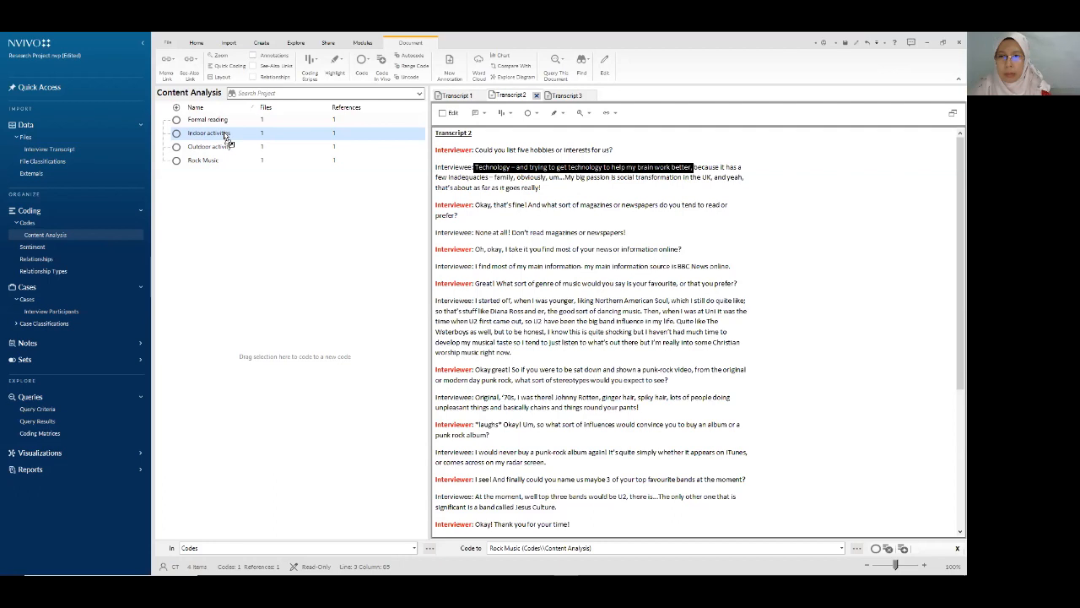
pyautogui.moveTo(226, 137); pyautogui.dragTo(226, 137)
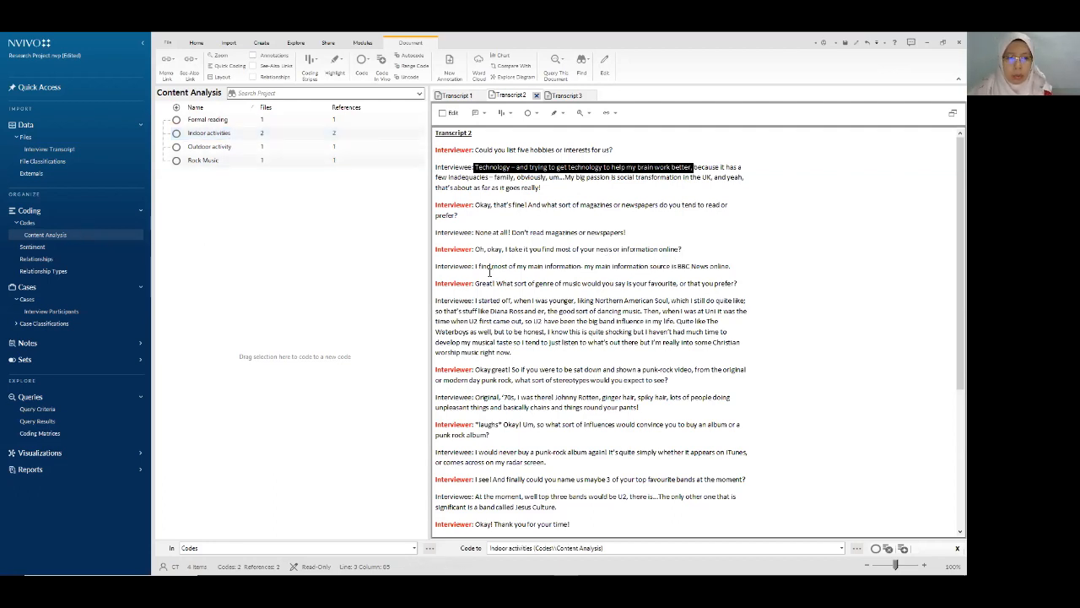
pyautogui.moveTo(475, 265); pyautogui.dragTo(225, 124)
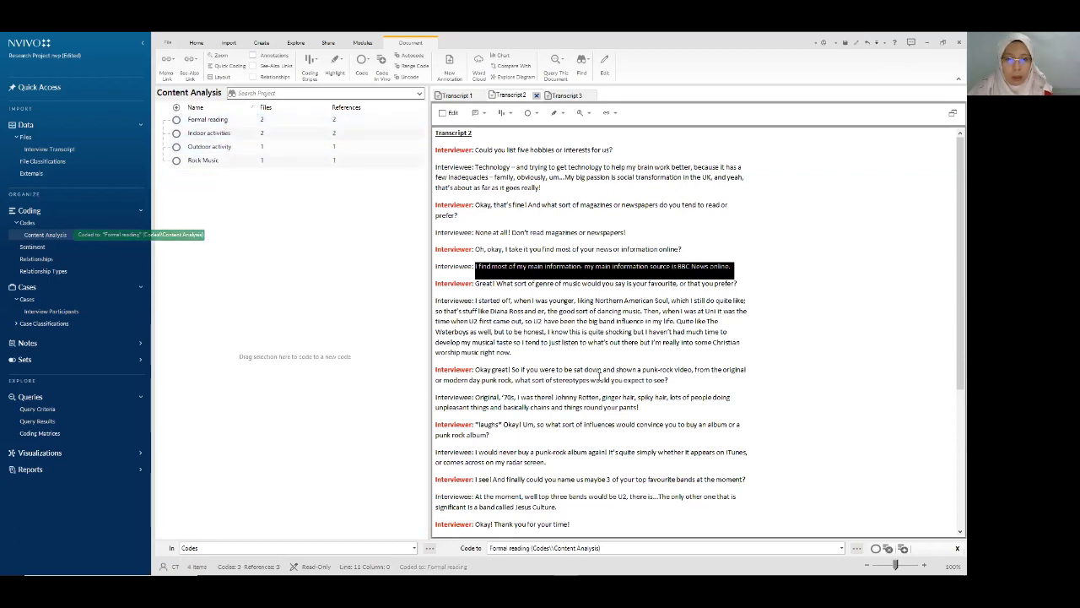
# - Code the Diana Ross dancing-music sentence to a new code named Ballad music
pyautogui.scroll(-1, 595, 363)
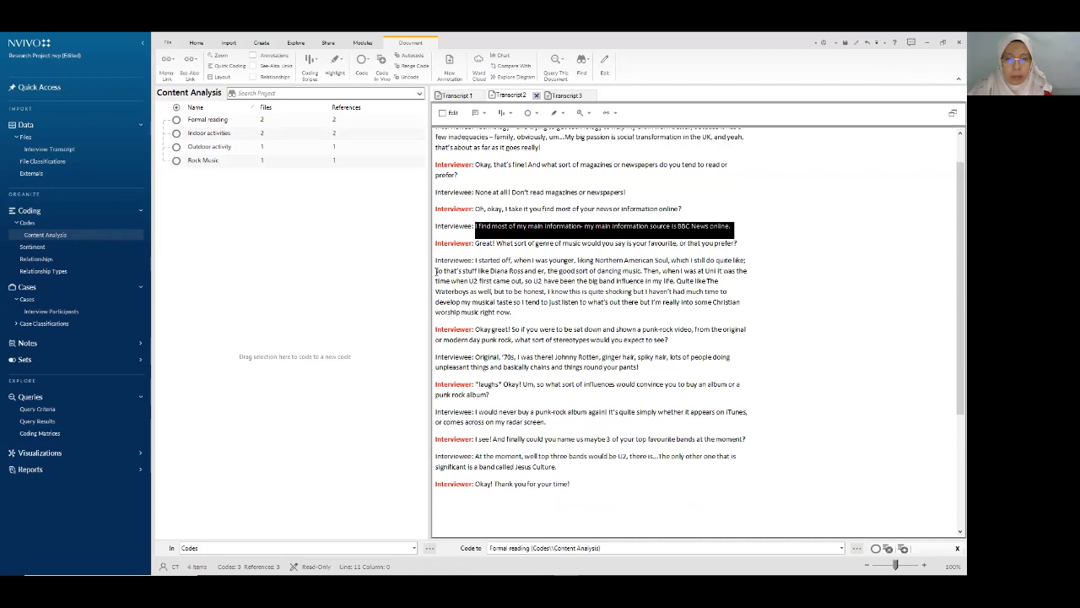
pyautogui.moveTo(444, 271); pyautogui.dragTo(643, 272)
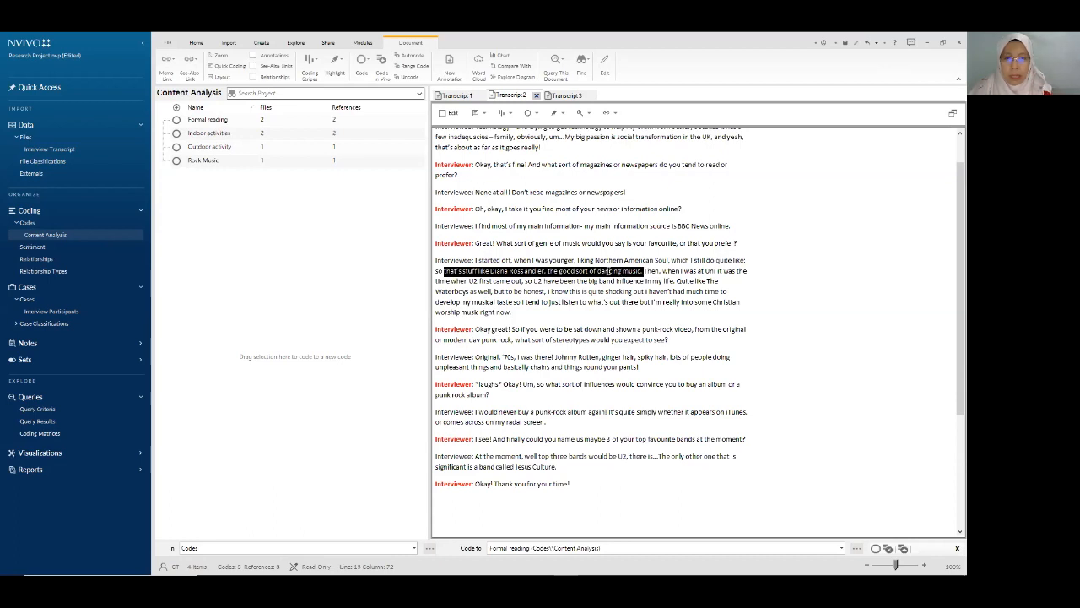
pyautogui.moveTo(608, 271); pyautogui.dragTo(270, 217)
pyautogui.write('Ballad')
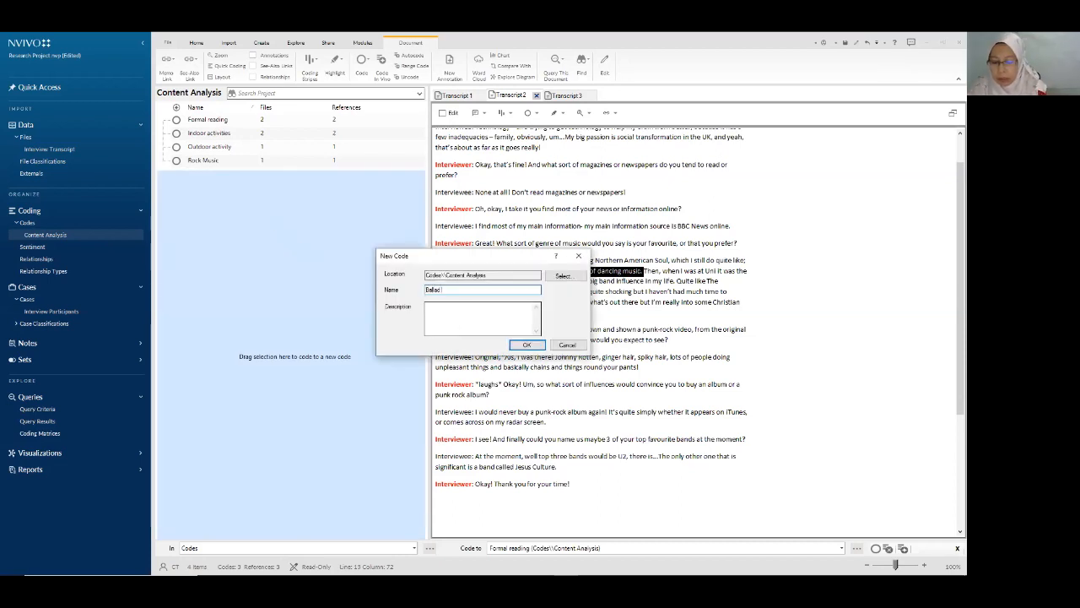
pyautogui.write(' music')
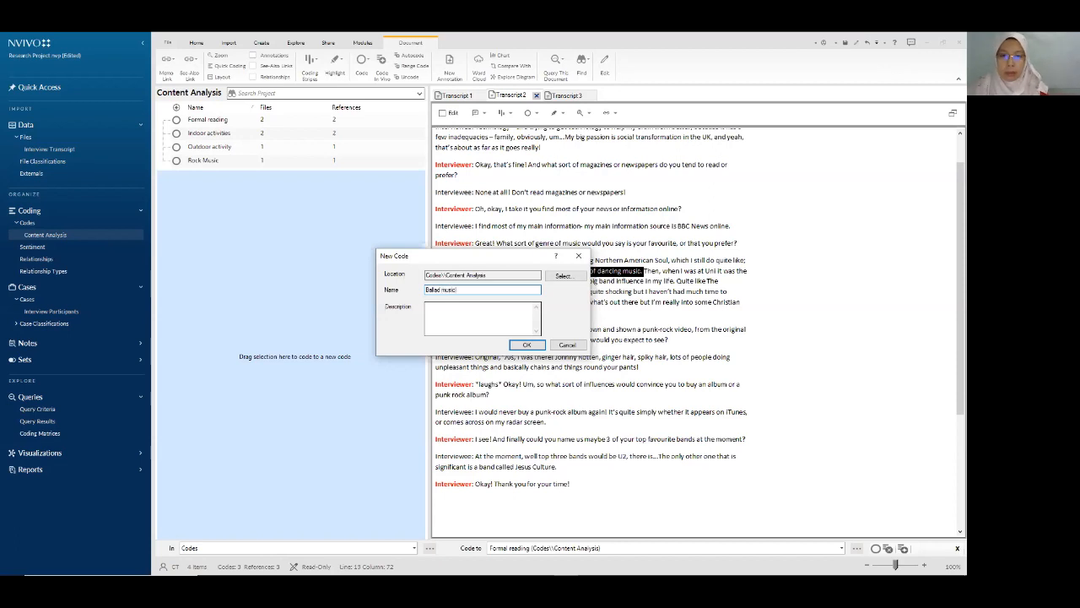
pyautogui.click(527, 346)
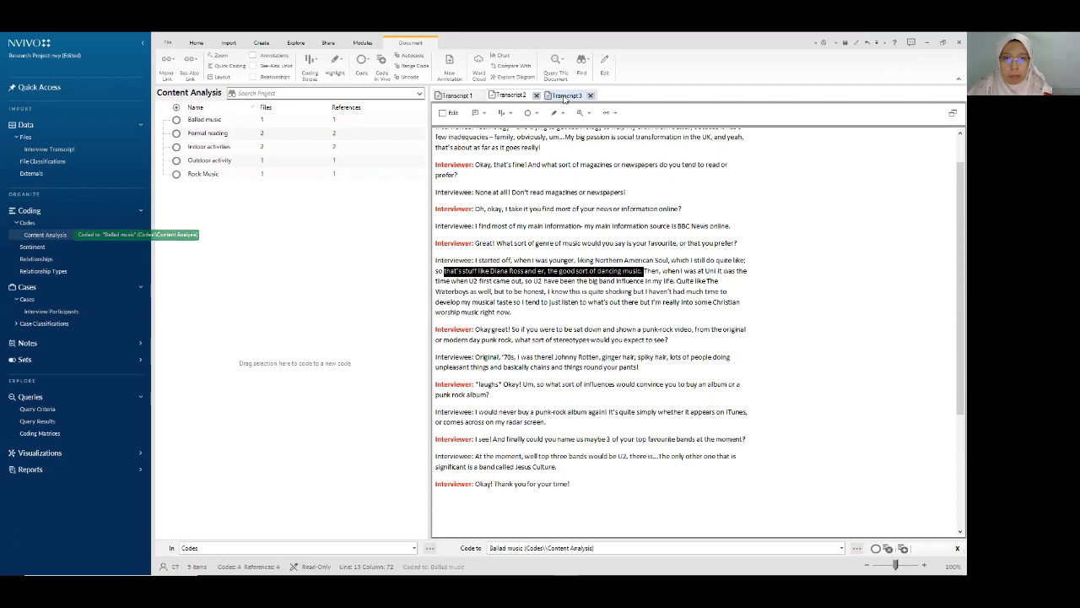
# - In Transcript 3, code the cinema and travel phrase to Outdoor activity
pyautogui.click(565, 97)
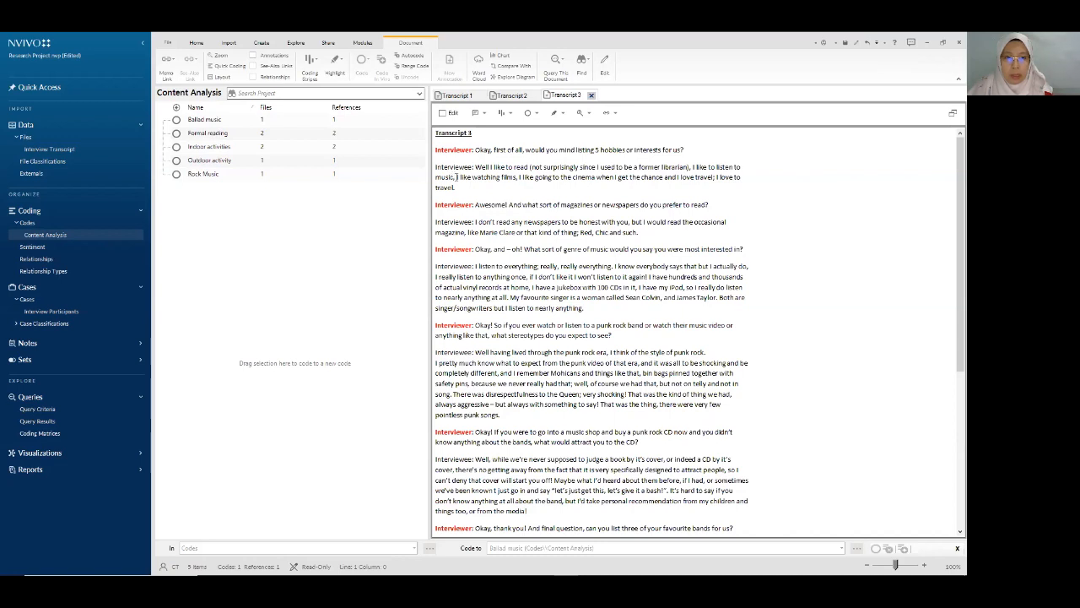
pyautogui.moveTo(456, 177); pyautogui.dragTo(717, 179)
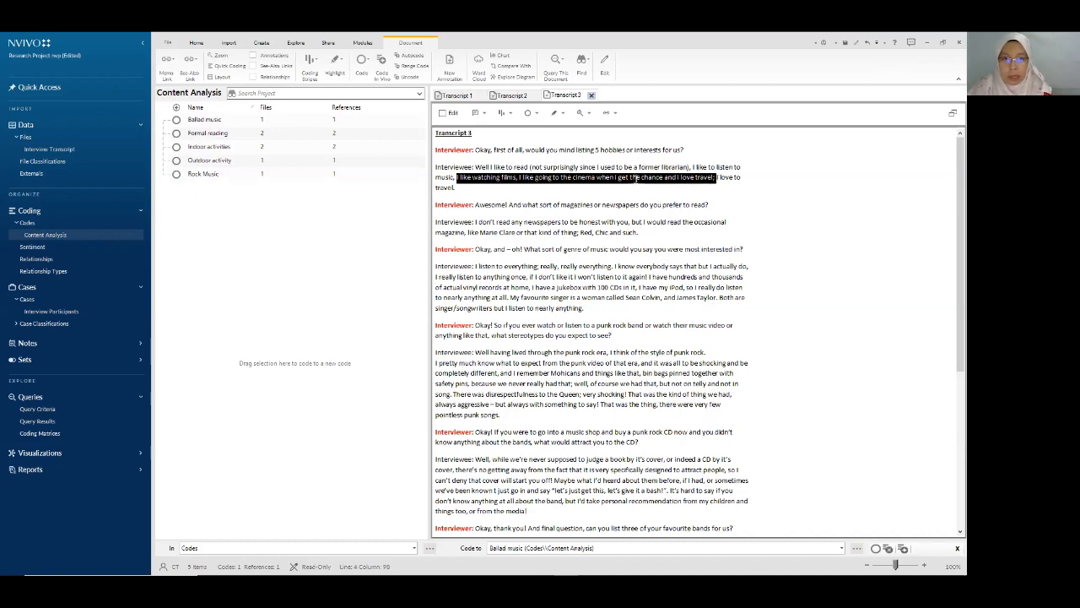
pyautogui.click(550, 186)
pyautogui.moveTo(519, 178); pyautogui.dragTo(218, 165)
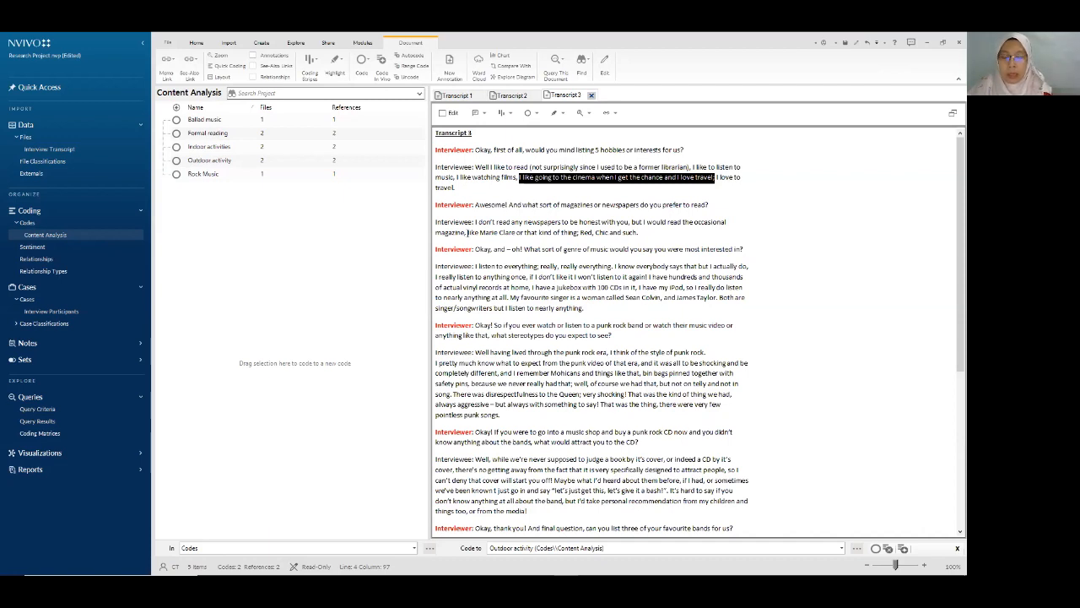
# - Code the magazine passage to a new Leisure reading code, the favourite-singer sentence to Ballad music, and save
pyautogui.moveTo(467, 232); pyautogui.dragTo(647, 236)
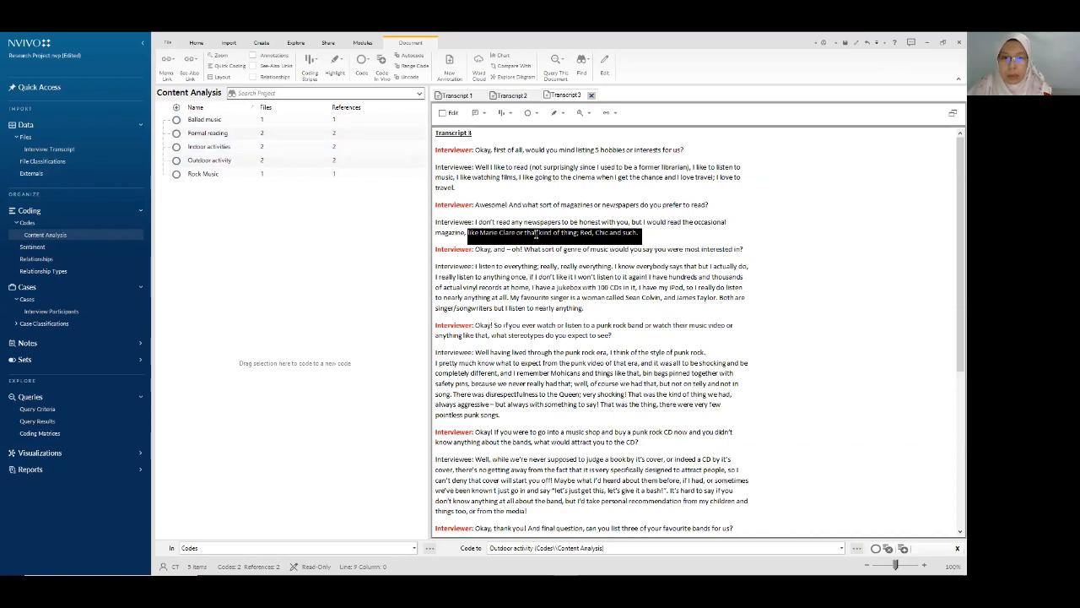
pyautogui.moveTo(535, 234); pyautogui.dragTo(221, 228)
pyautogui.write('Leisu')
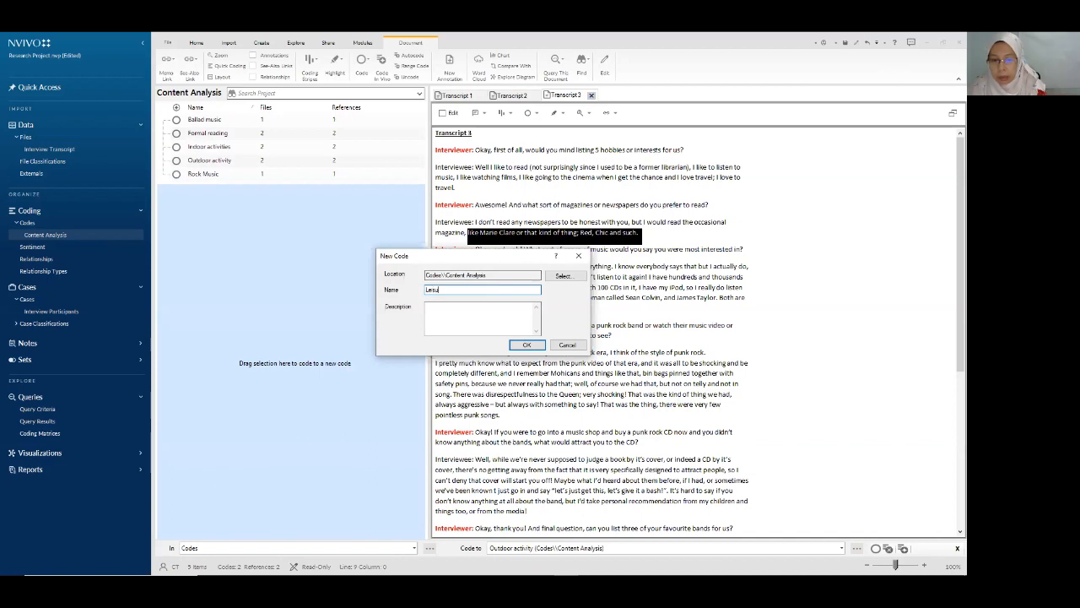
pyautogui.write('re readin')
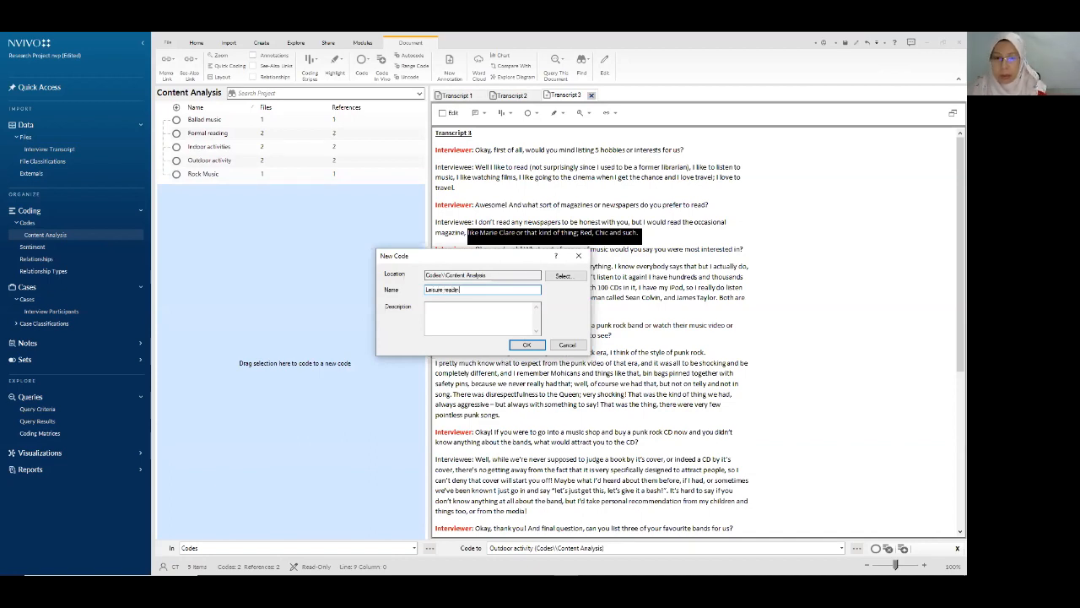
pyautogui.write('g')
pyautogui.click(527, 344)
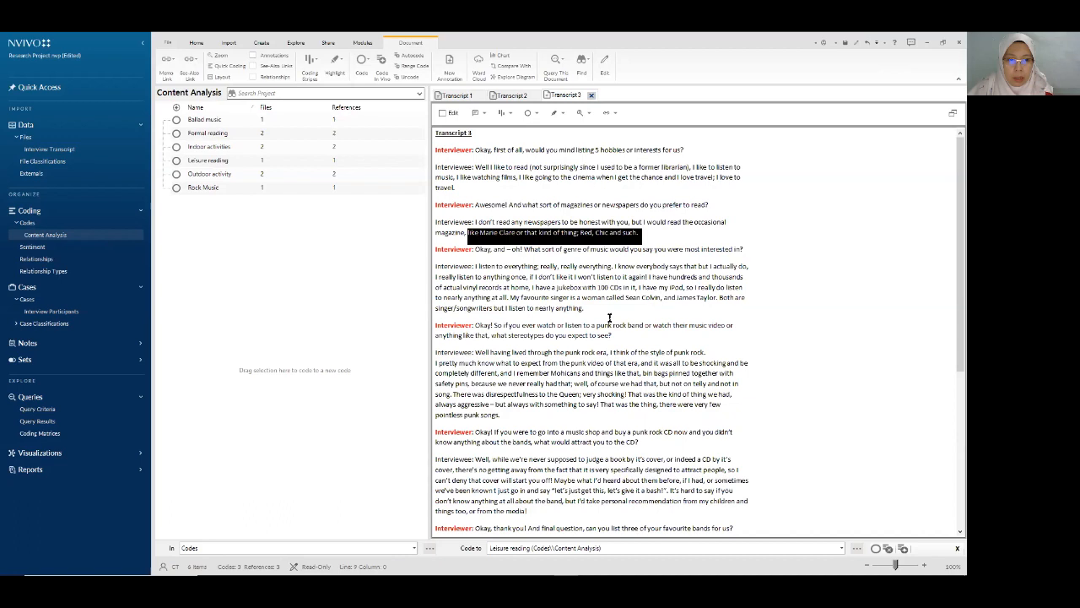
pyautogui.moveTo(509, 297); pyautogui.dragTo(210, 121)
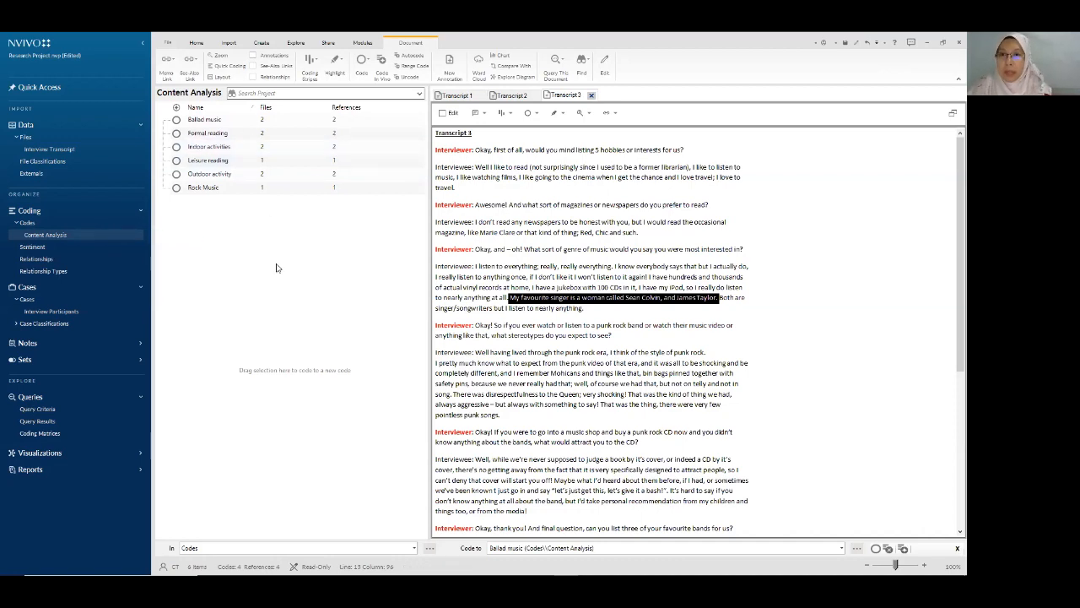
pyautogui.click(847, 44)
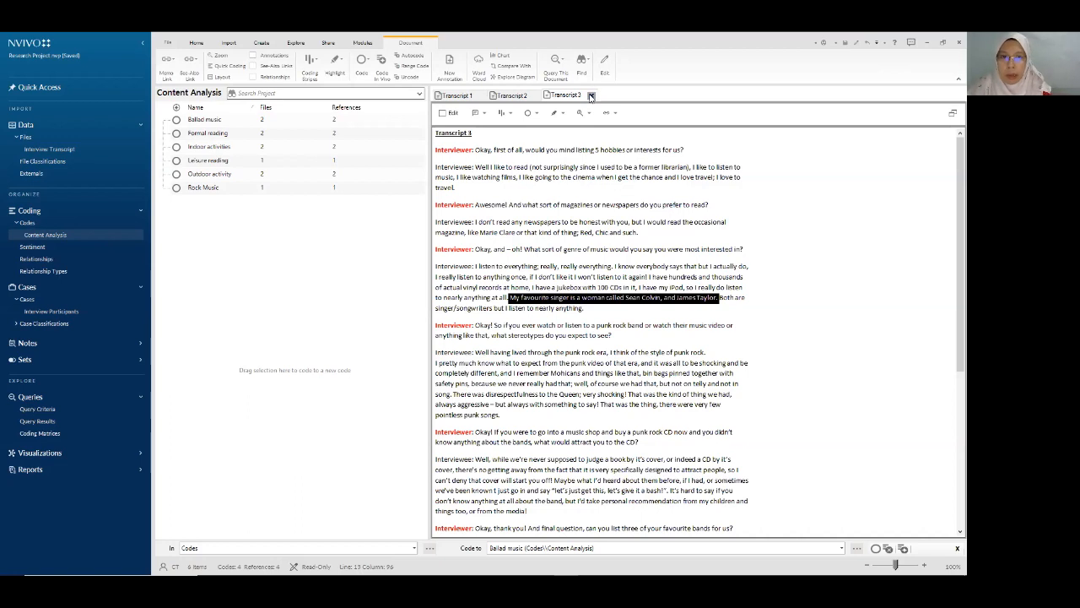
# - Open Ballad music, Formal reading and Indoor activities, reviewing Indoor activities' 'food and drink, computing' reference
pyautogui.click(207, 122)
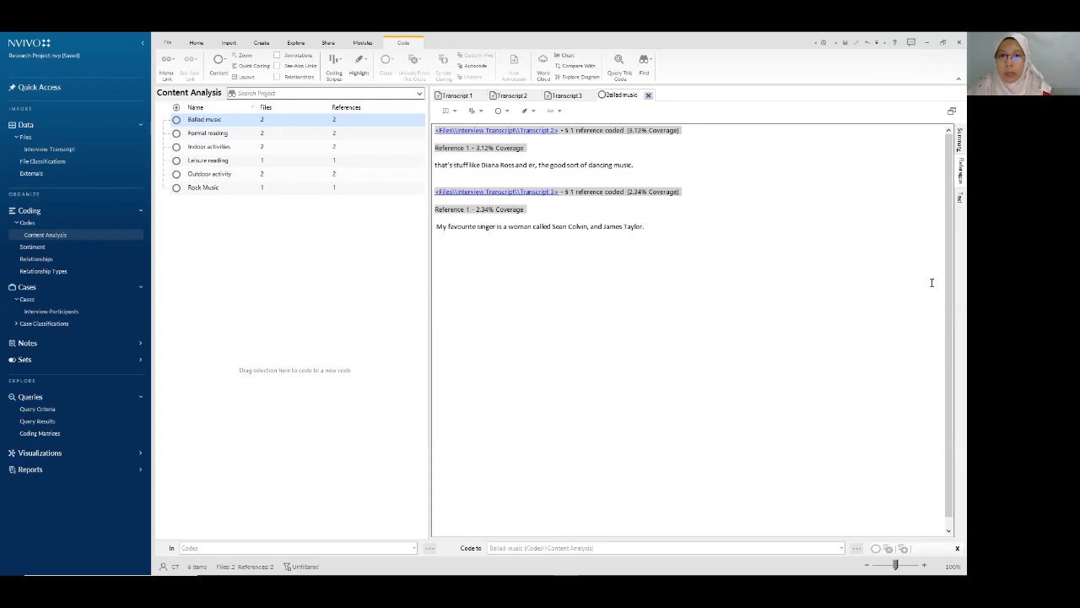
pyautogui.doubleClick(205, 134)
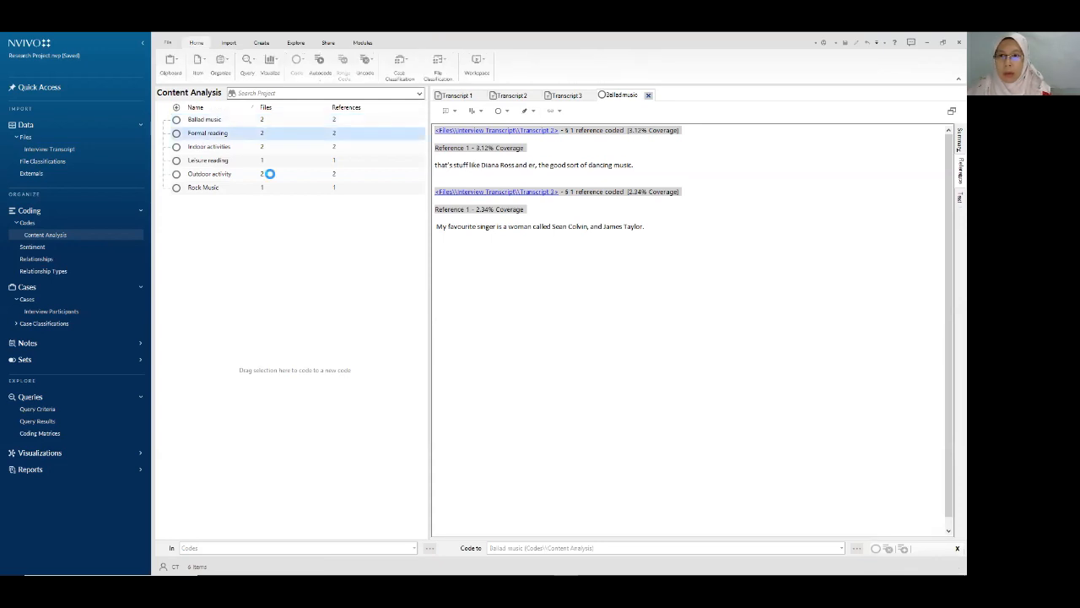
pyautogui.doubleClick(197, 148)
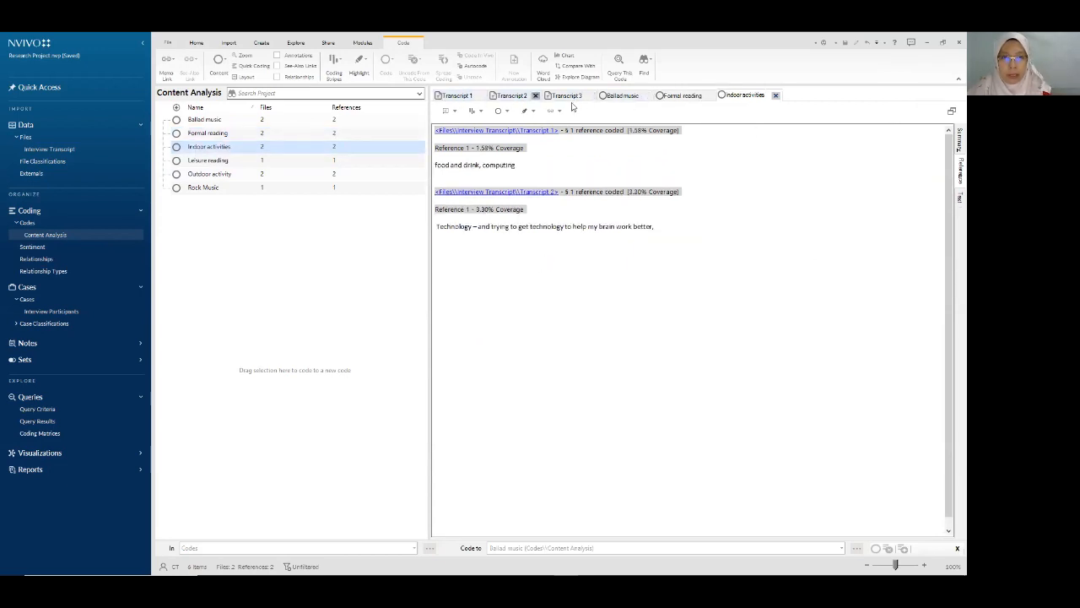
pyautogui.click(616, 98)
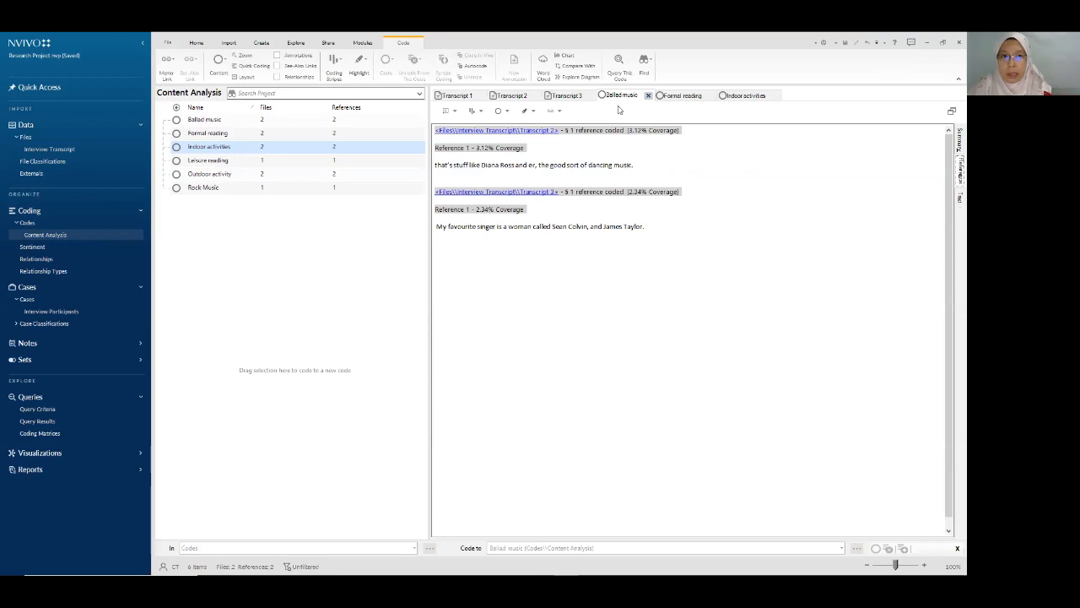
pyautogui.click(673, 95)
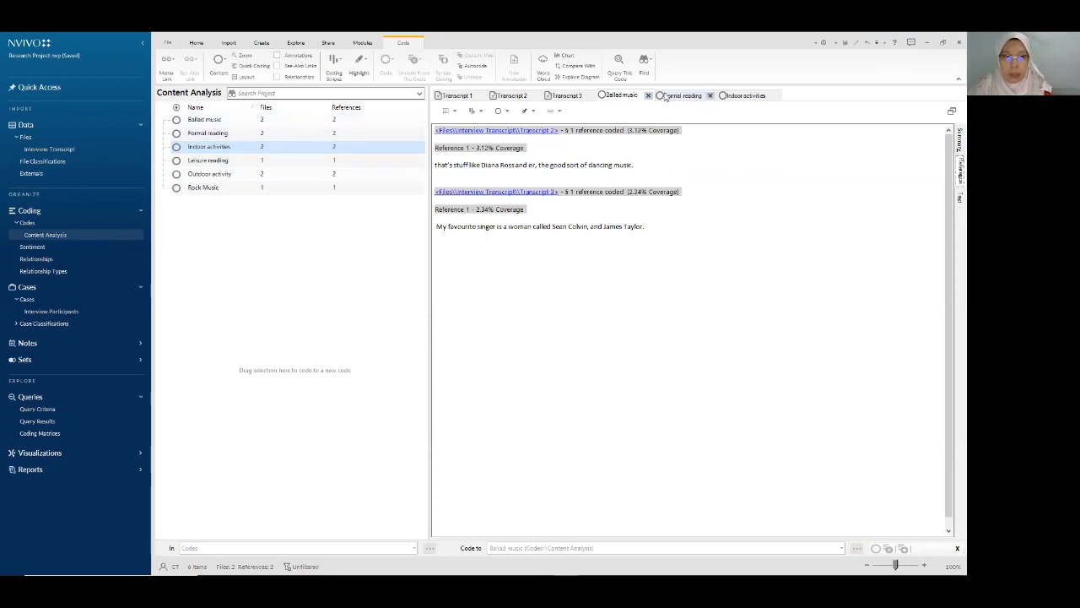
pyautogui.click(739, 97)
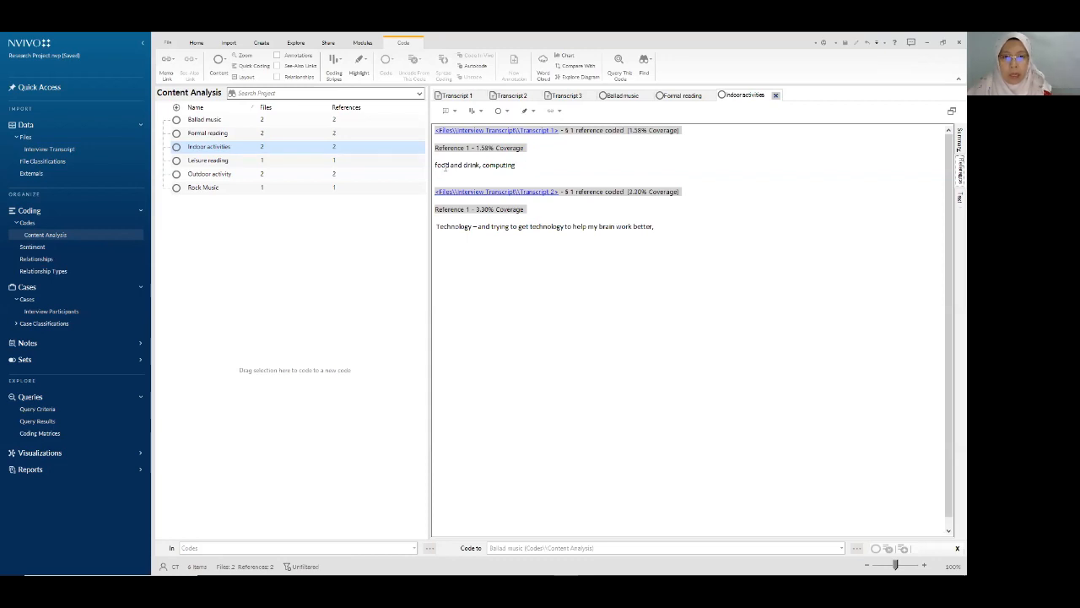
pyautogui.moveTo(534, 166); pyautogui.dragTo(410, 165)
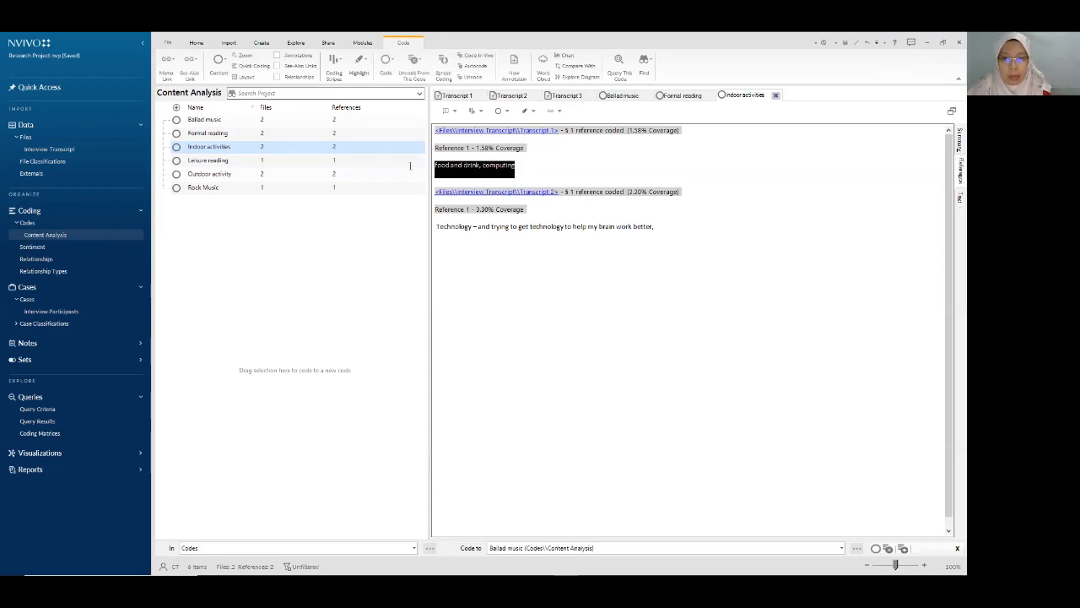
pyautogui.rightClick(490, 170)
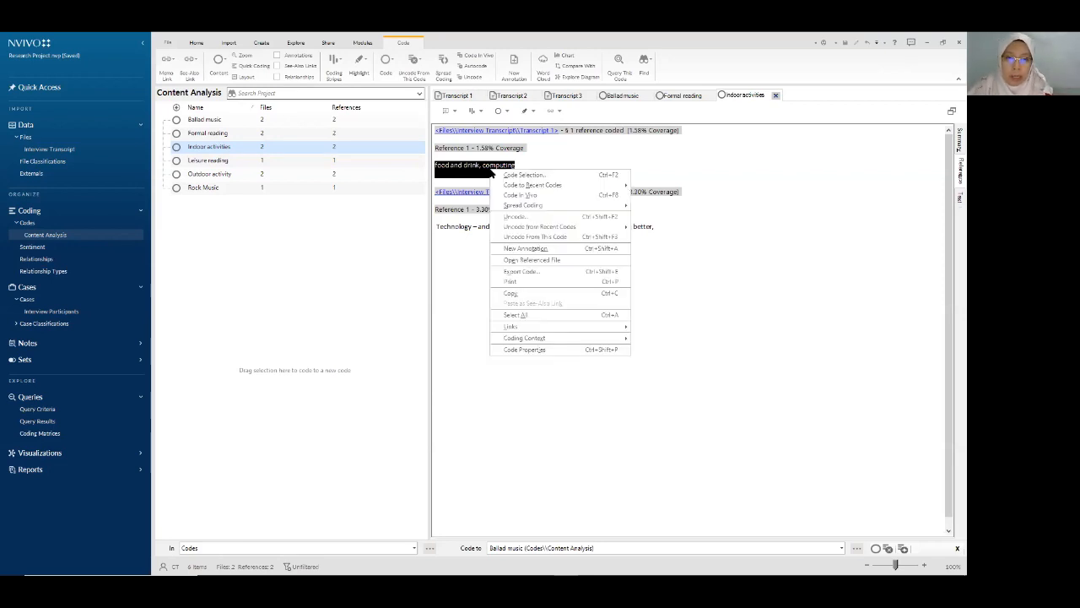
pyautogui.click(571, 239)
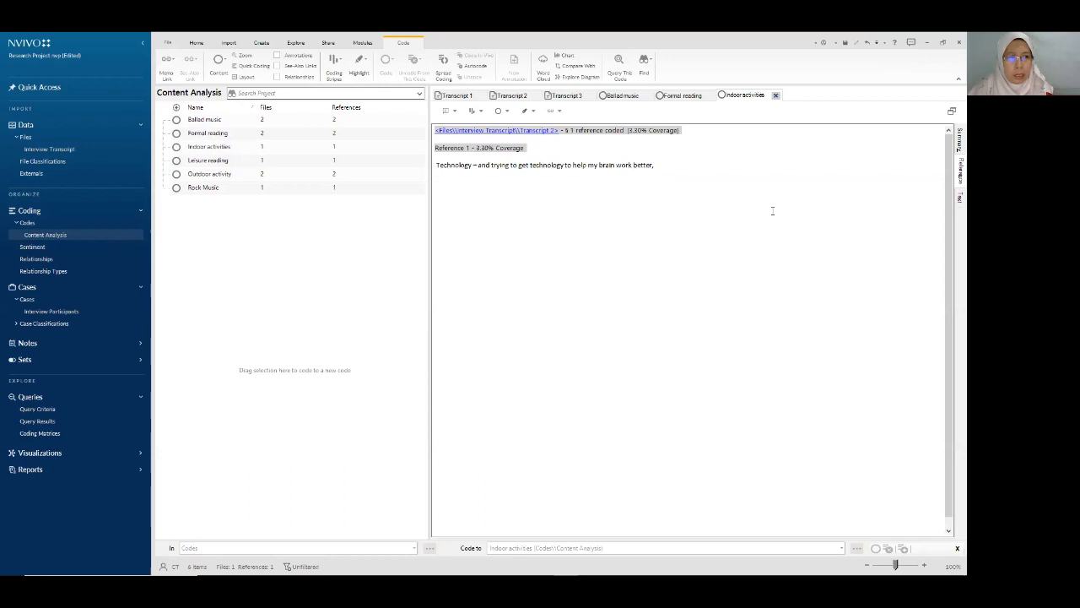
pyautogui.click(866, 46)
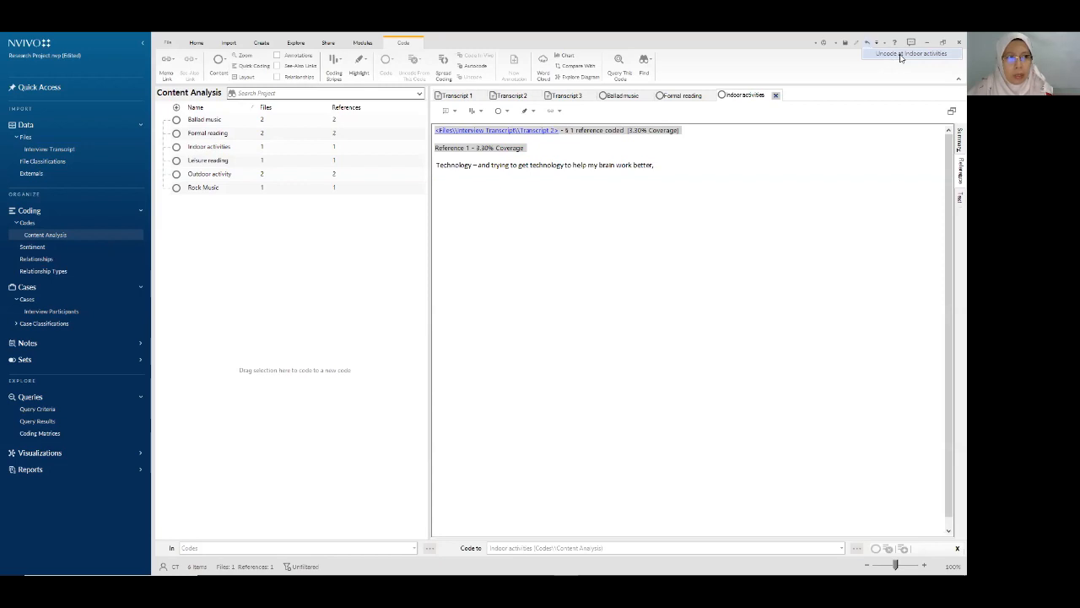
pyautogui.click(900, 56)
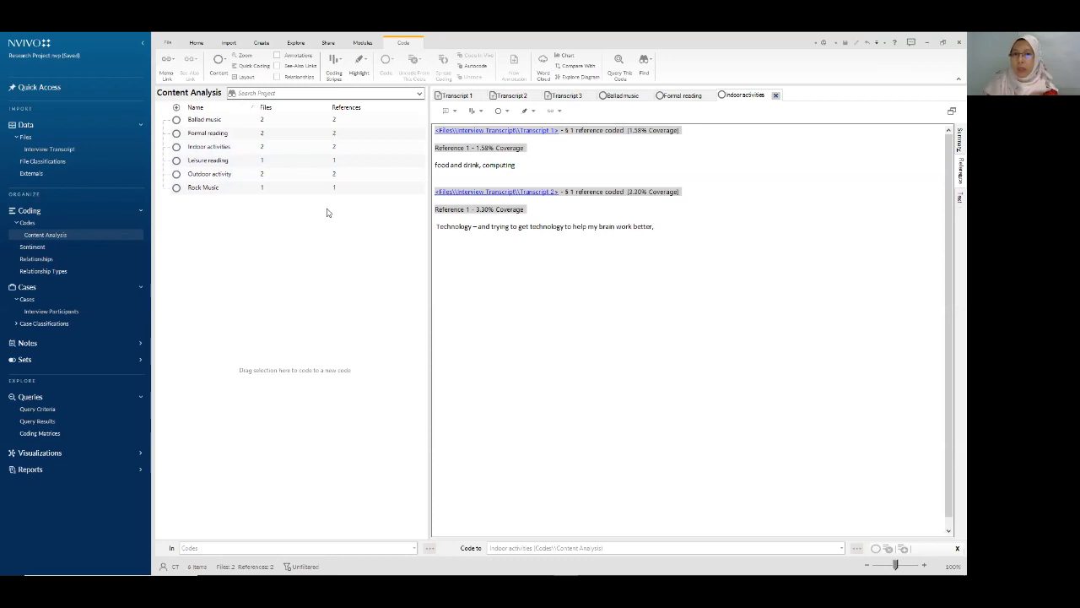
# - Close the Indoor activities, Formal reading and Ballad music views and Transcripts 3, 2 and 1
pyautogui.click(776, 96)
pyautogui.click(712, 95)
pyautogui.click(649, 95)
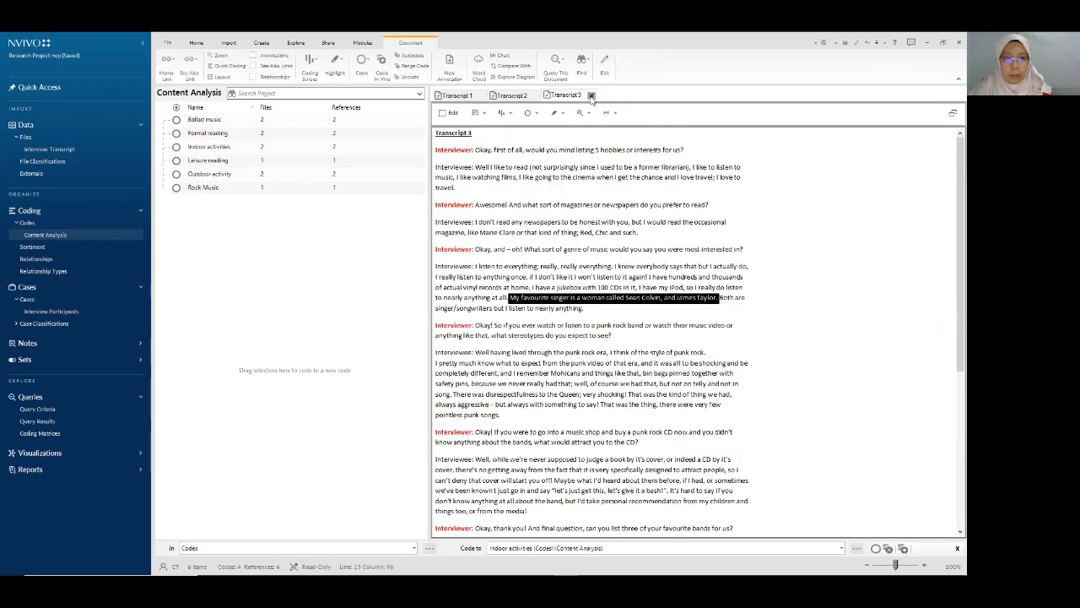
pyautogui.click(592, 96)
pyautogui.click(537, 95)
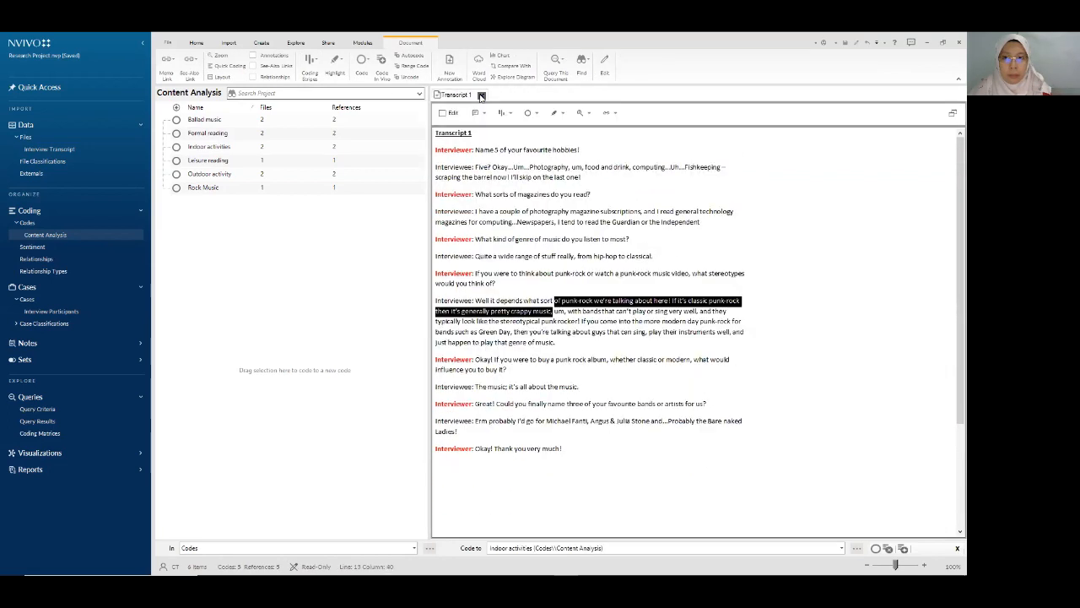
pyautogui.click(481, 96)
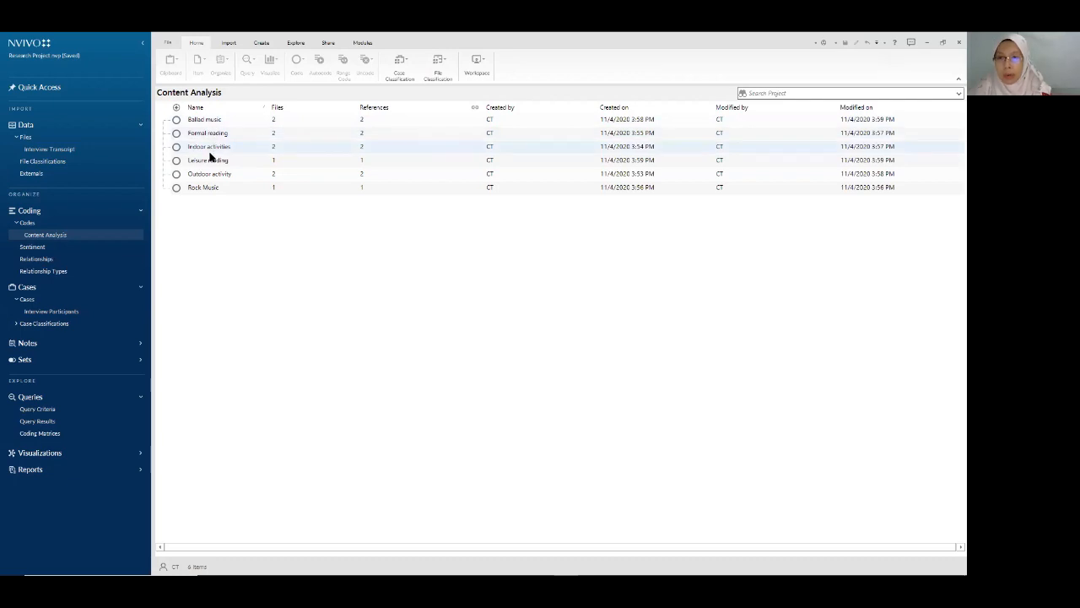
# - Create a Result_Themes folder under Codes, then return to the Content Analysis code list
pyautogui.click(57, 226)
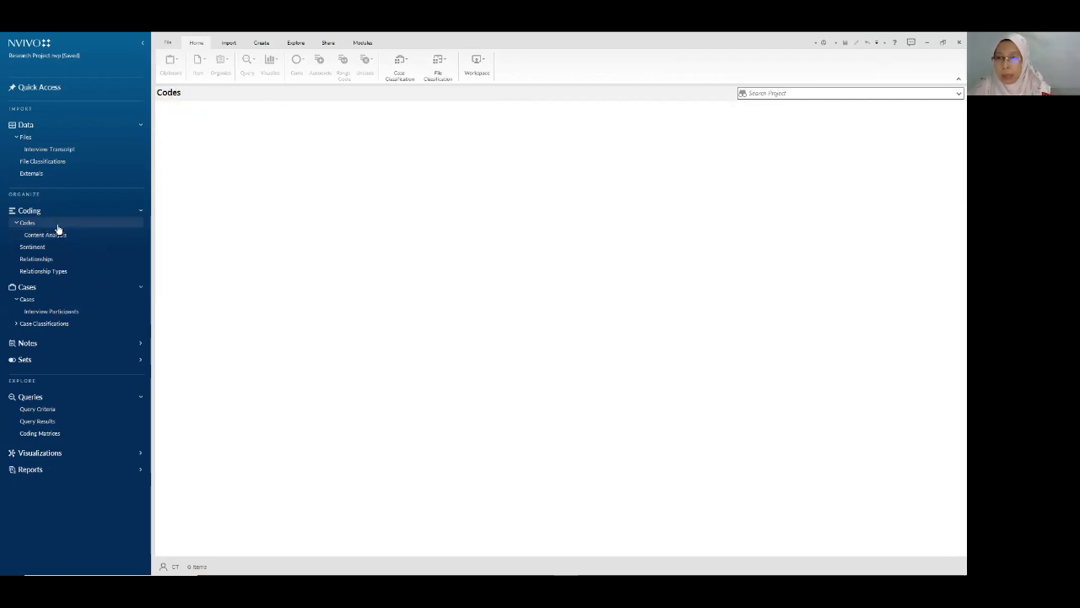
pyautogui.rightClick(106, 227)
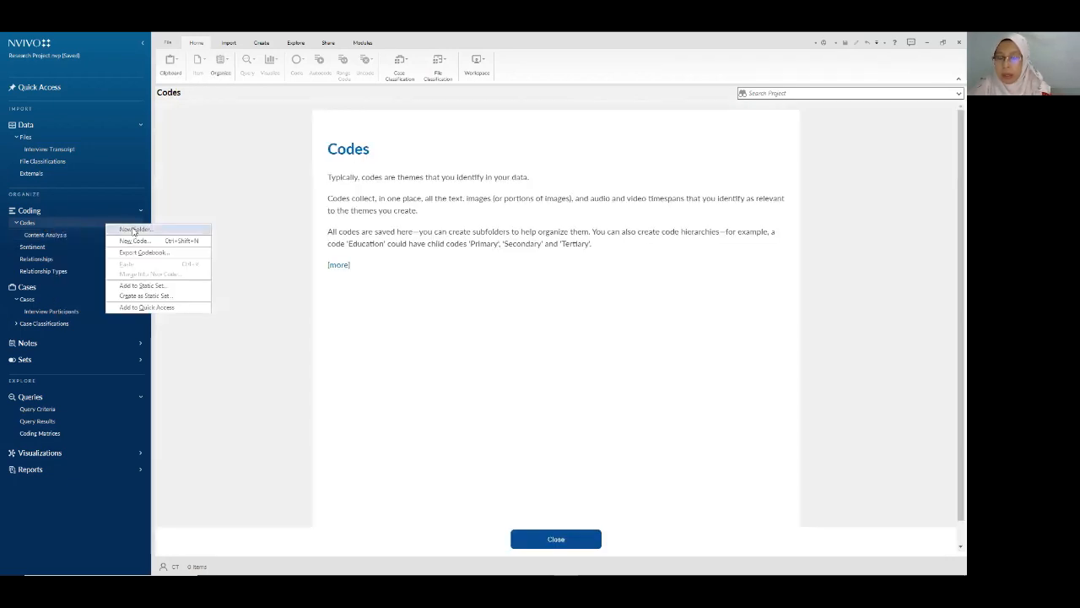
pyautogui.click(546, 539)
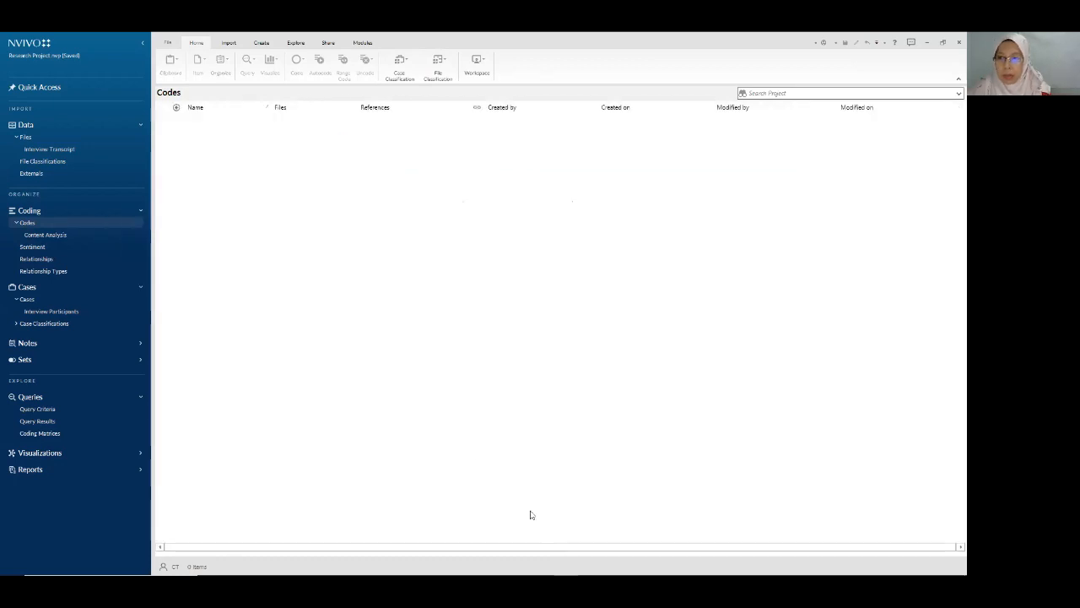
pyautogui.rightClick(89, 225)
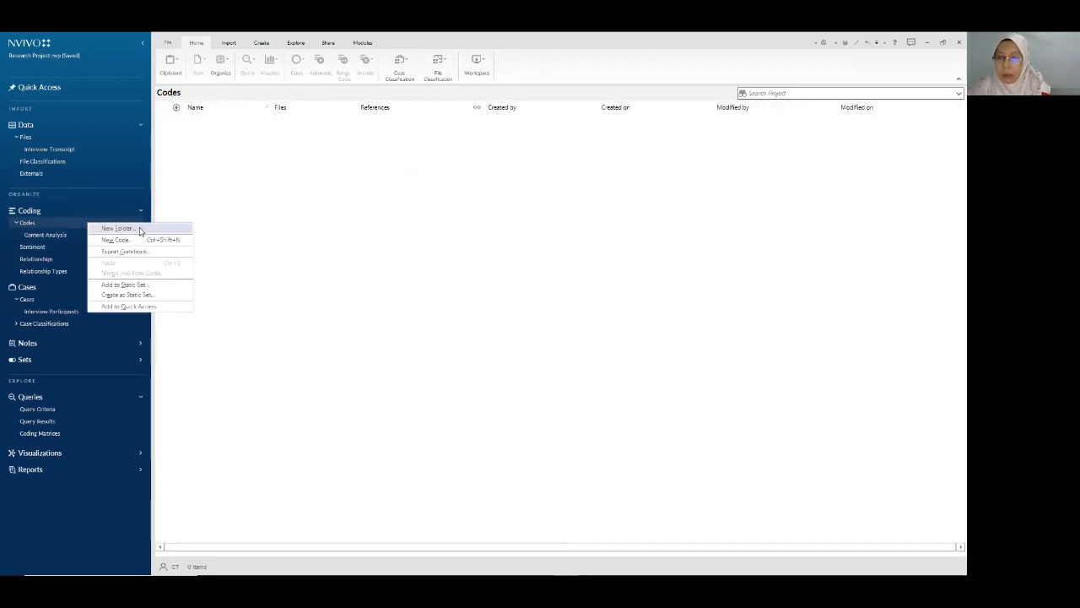
pyautogui.click(140, 229)
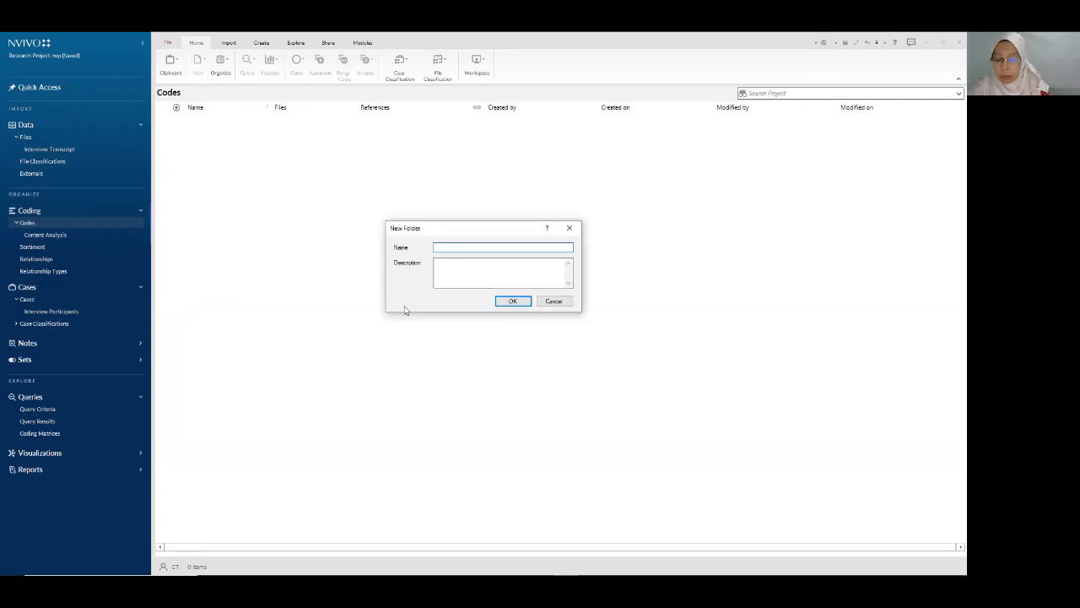
pyautogui.write('Result')
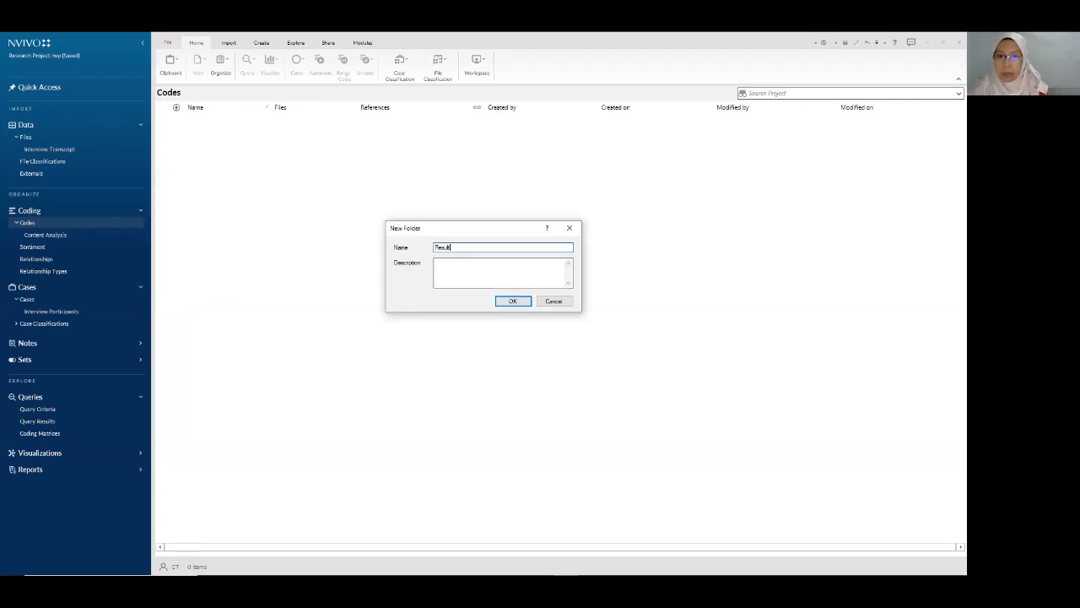
pyautogui.write('_Themes')
pyautogui.click(513, 302)
pyautogui.click(547, 540)
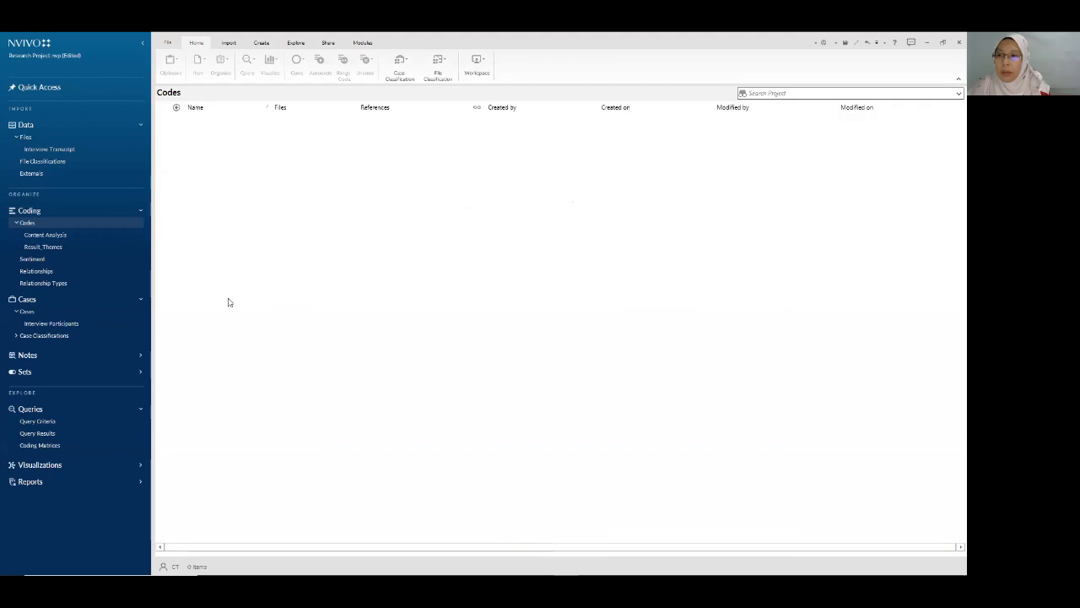
pyautogui.click(44, 246)
pyautogui.click(57, 235)
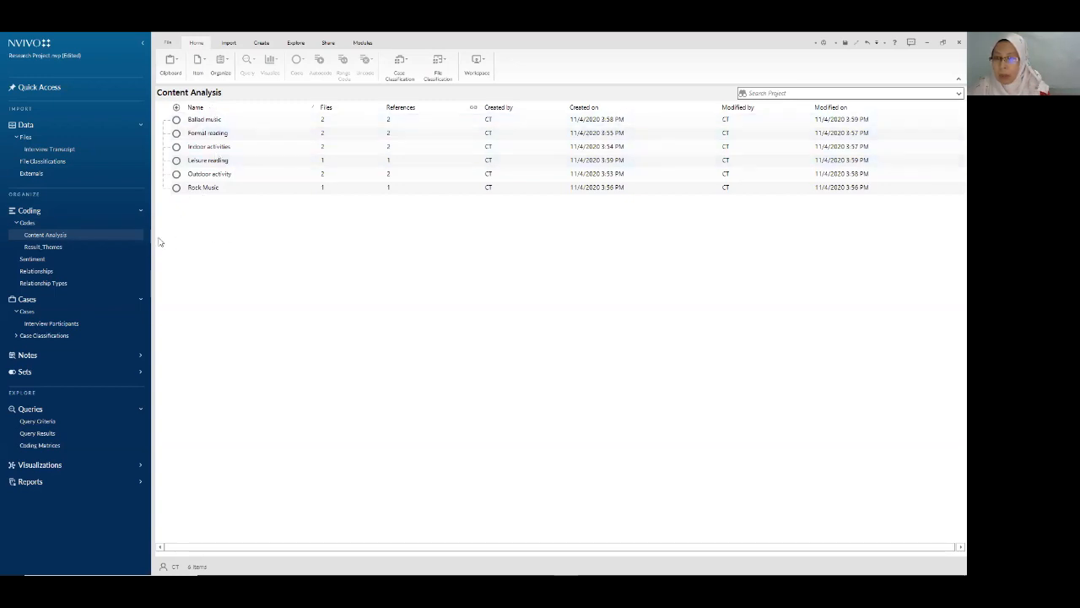
# - Create a new code named 'Research on Hobby' in the empty Result_Themes folder
pyautogui.click(50, 247)
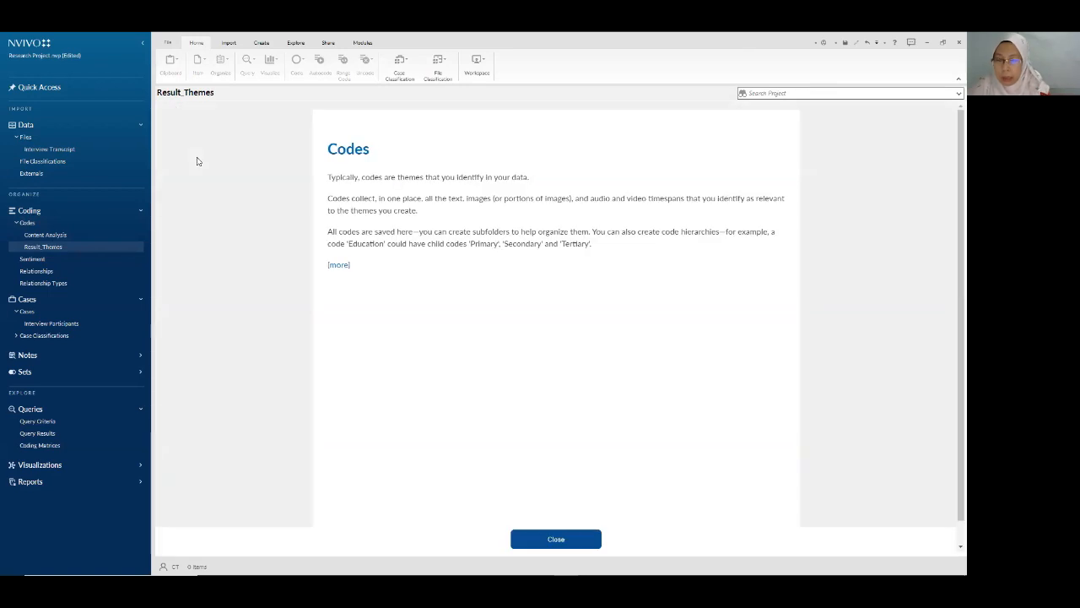
pyautogui.click(551, 539)
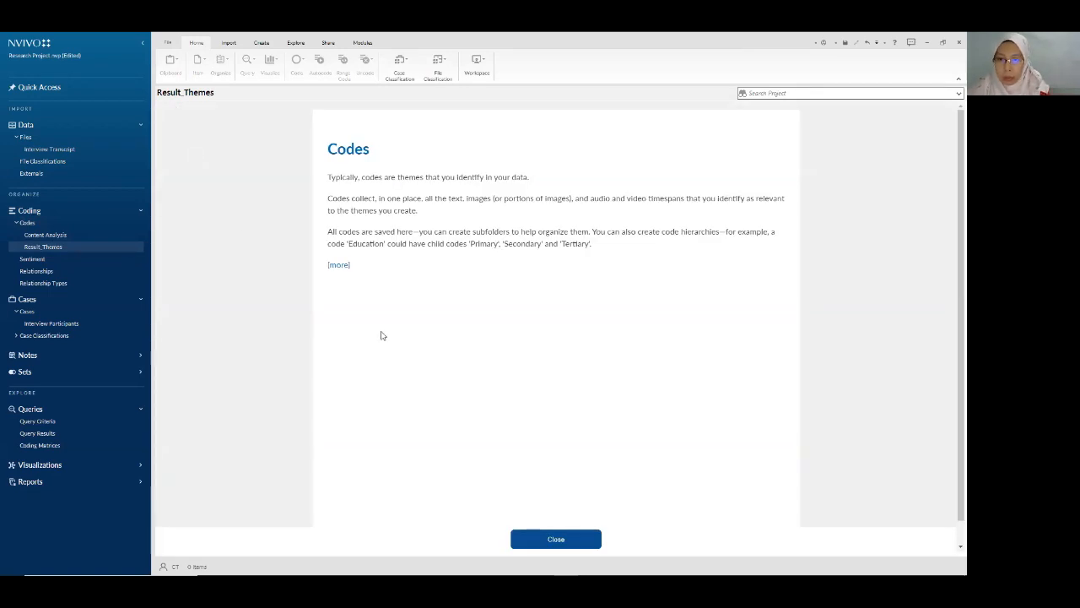
pyautogui.rightClick(200, 149)
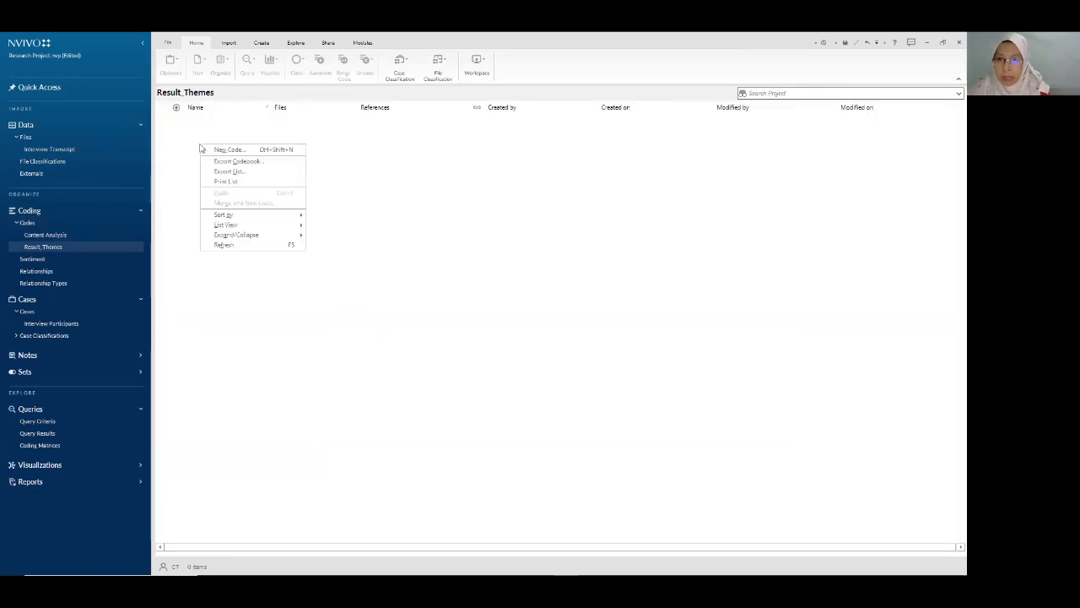
pyautogui.click(254, 155)
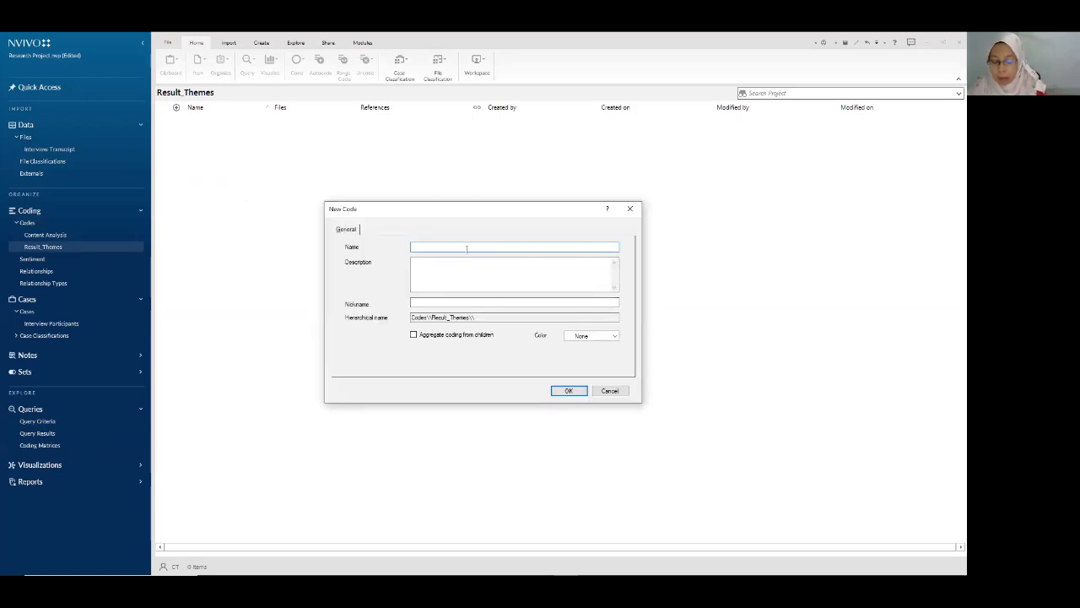
pyautogui.write('Hobby')
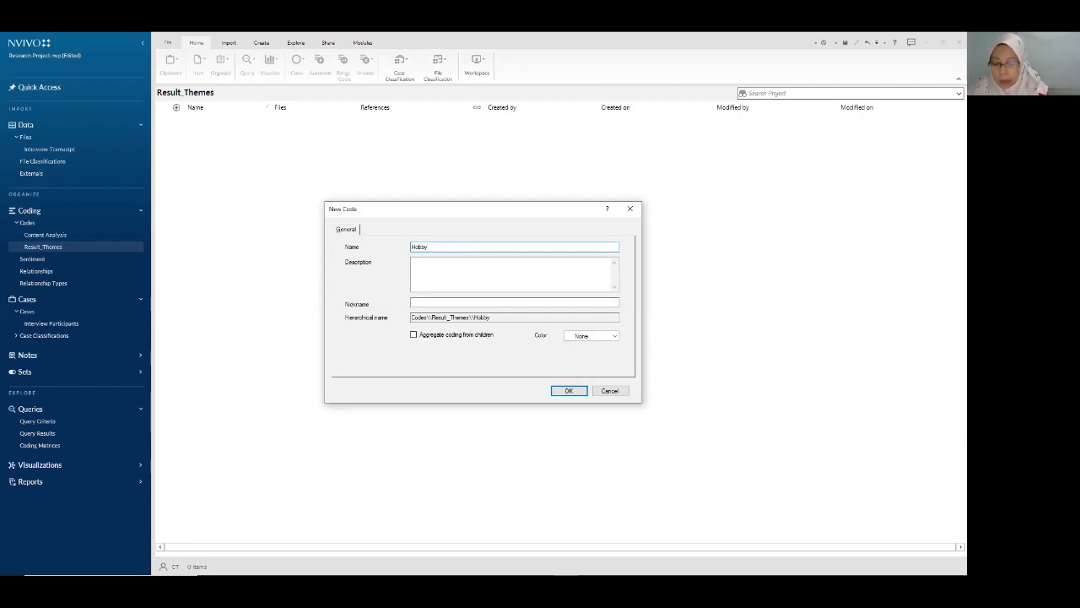
pyautogui.press('BackSpace')
pyautogui.press('BackSpace')
pyautogui.press('BackSpace')
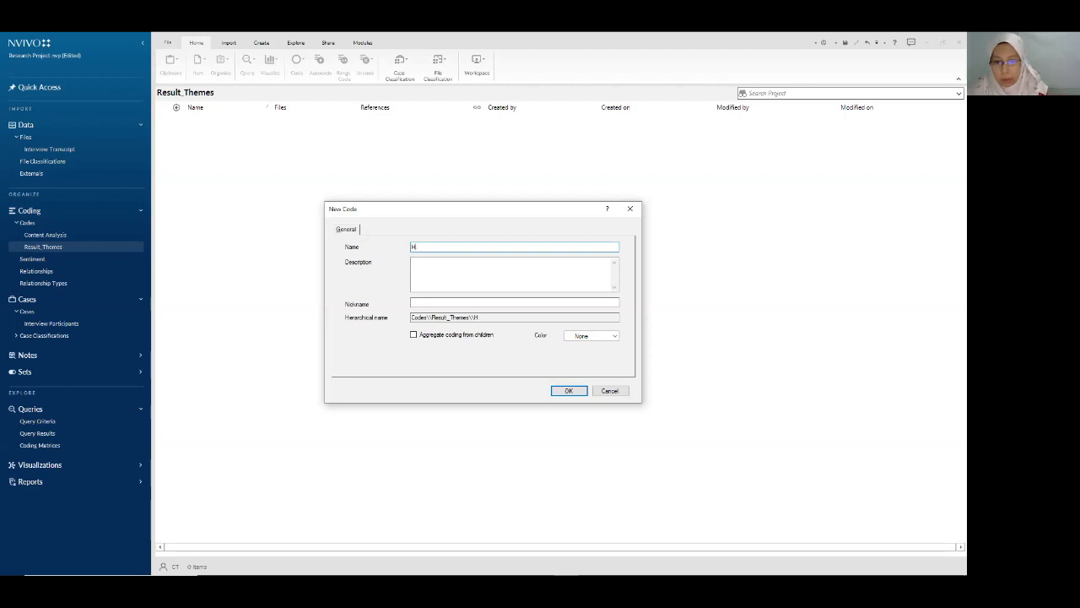
pyautogui.write('Researc')
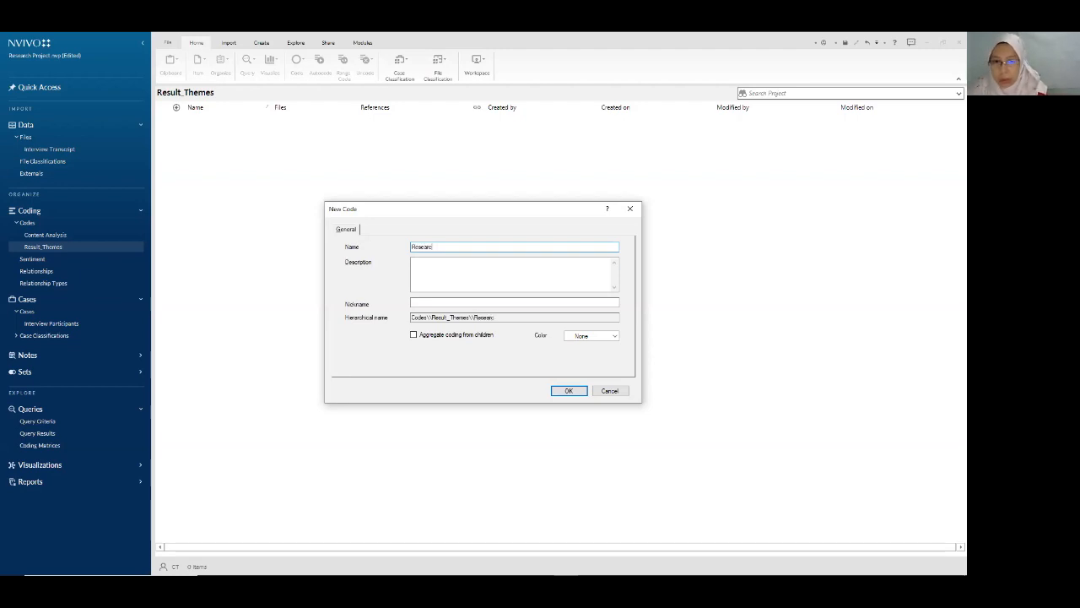
pyautogui.write('h on Hobby')
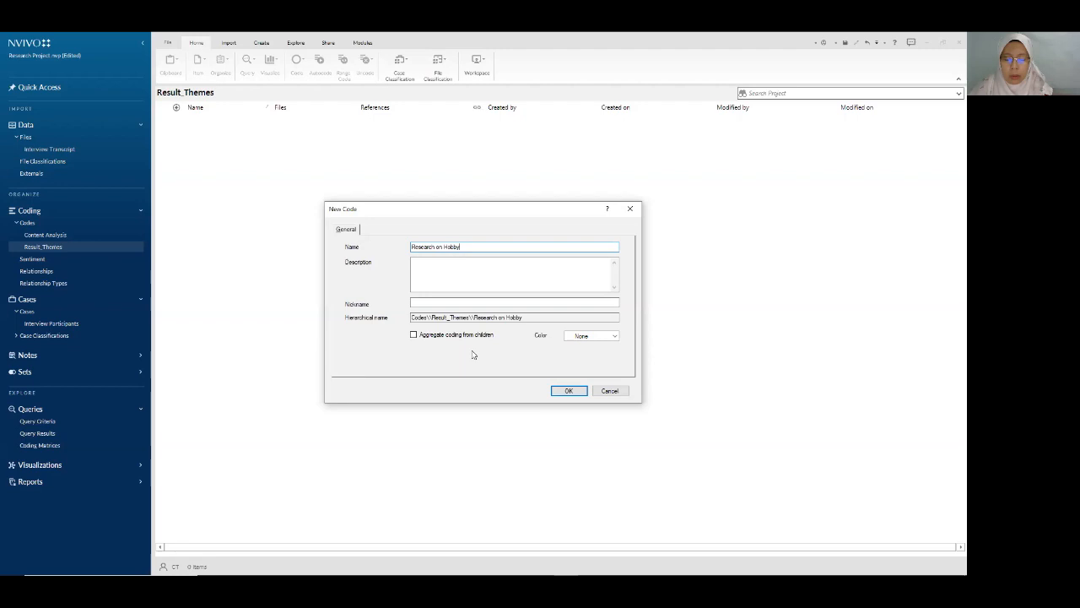
pyautogui.click(569, 390)
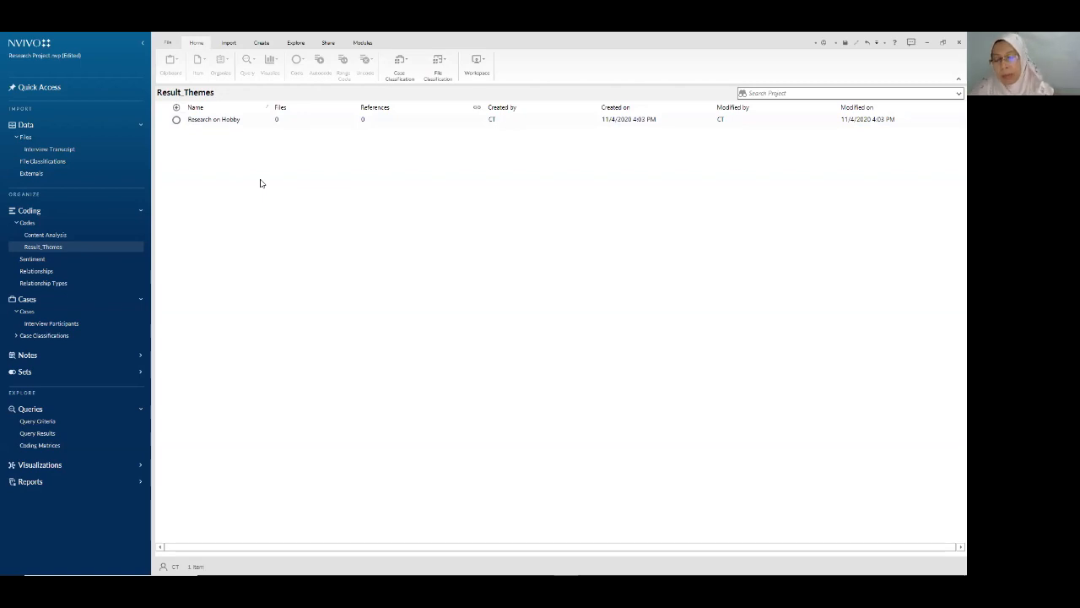
# - Briefly view the Content Analysis codes, then go back to the Result_Themes folder
pyautogui.rightClick(225, 124)
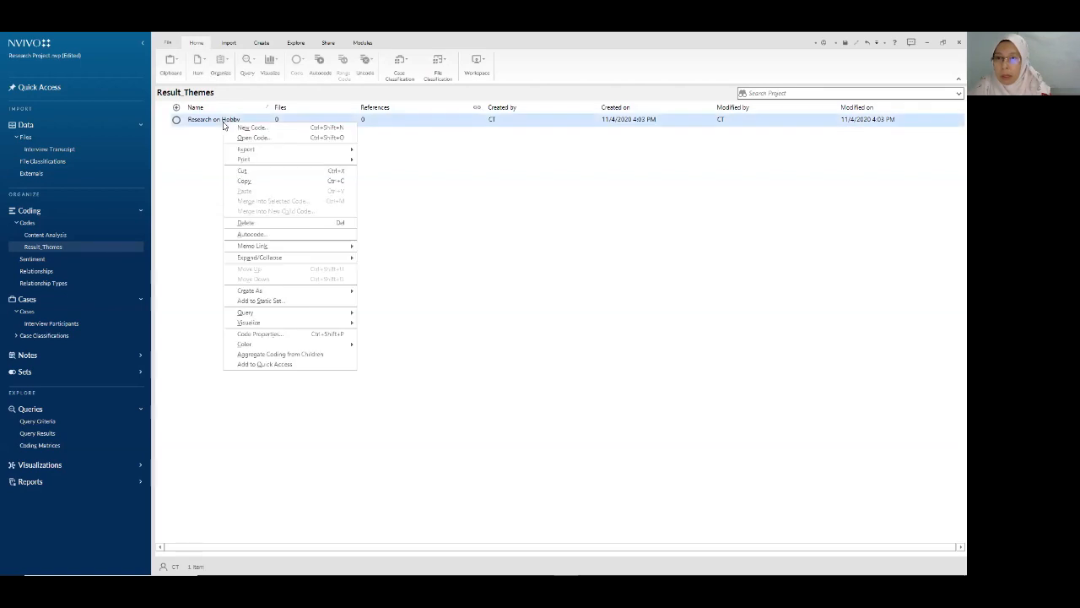
pyautogui.click(201, 160)
pyautogui.click(56, 234)
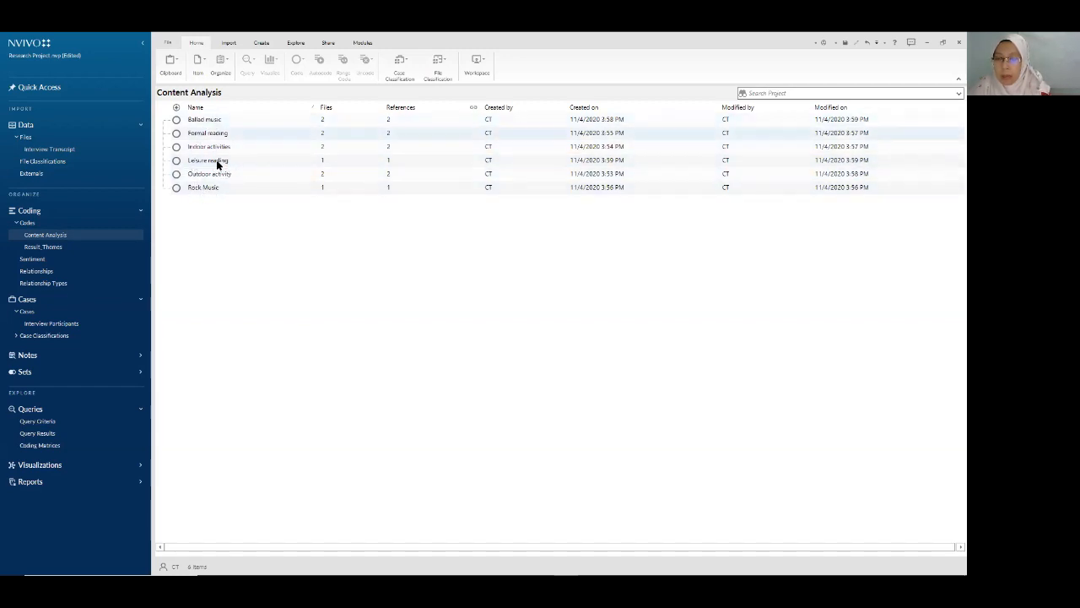
pyautogui.click(47, 247)
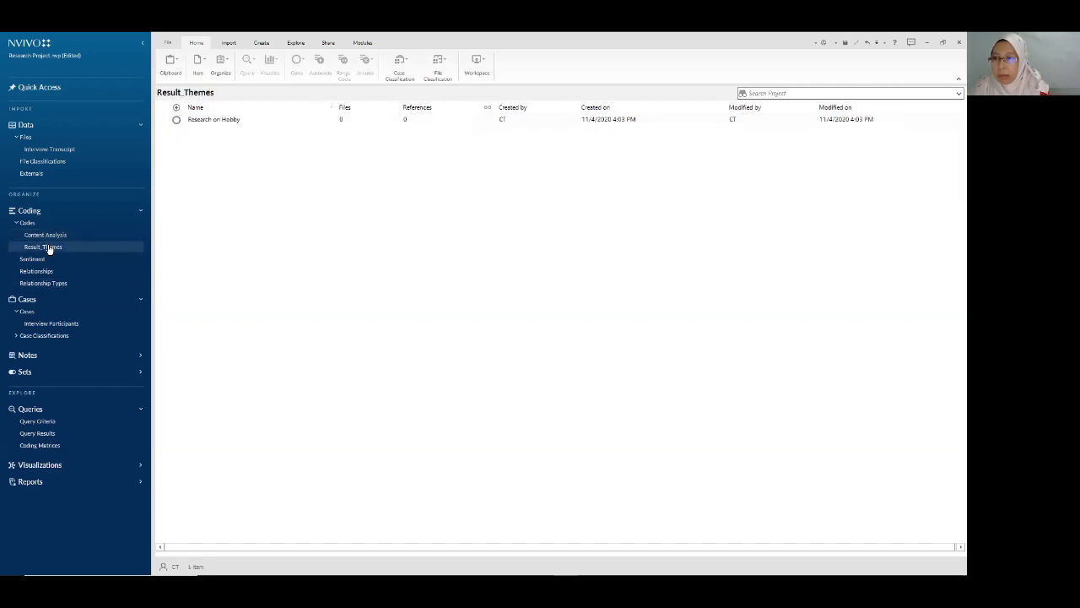
# - Add a child code named Music under Research on Hobby
pyautogui.rightClick(228, 122)
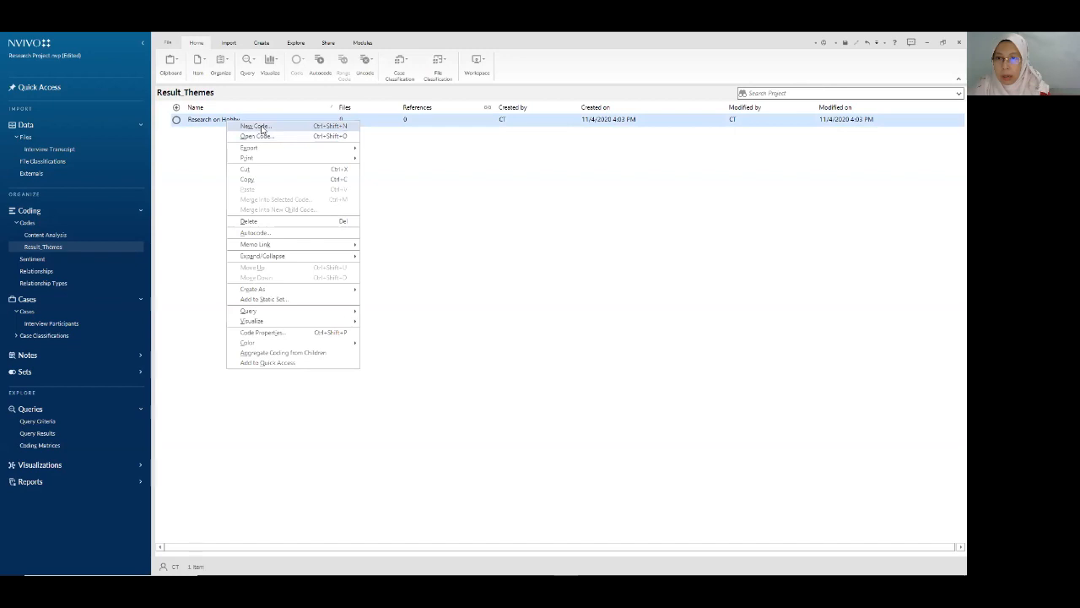
pyautogui.click(262, 126)
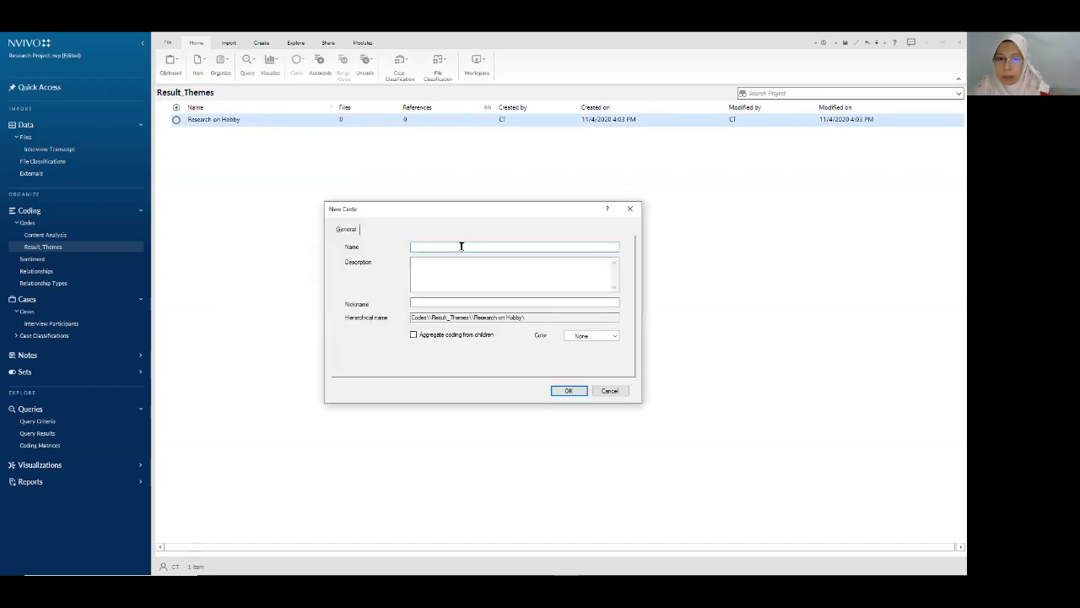
pyautogui.write('Music')
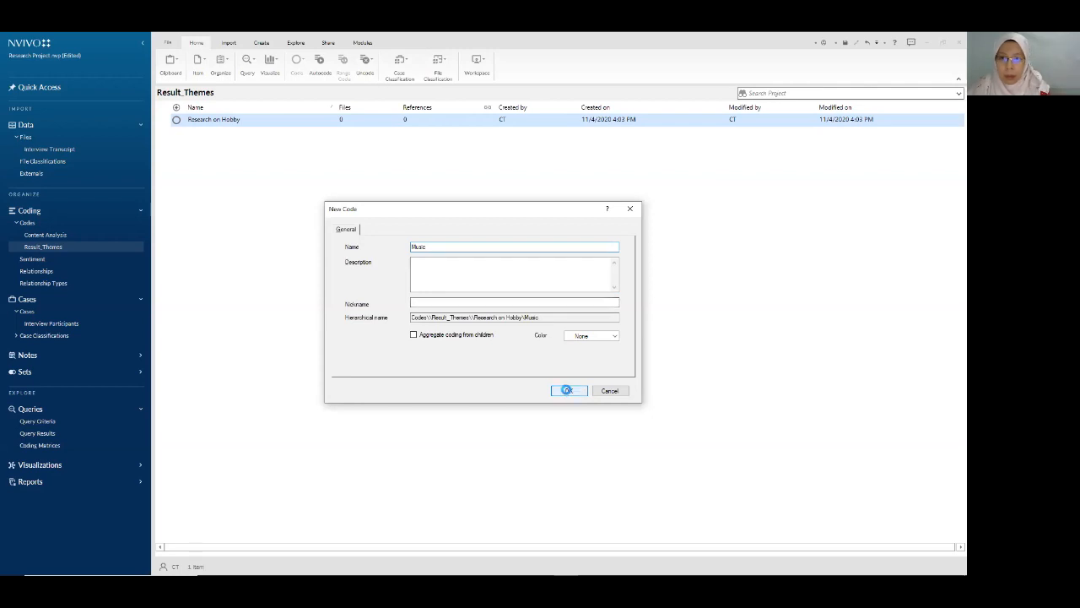
pyautogui.press('Return')
# - Add a second child code, Activity, then show the Content Analysis codes again
pyautogui.rightClick(230, 120)
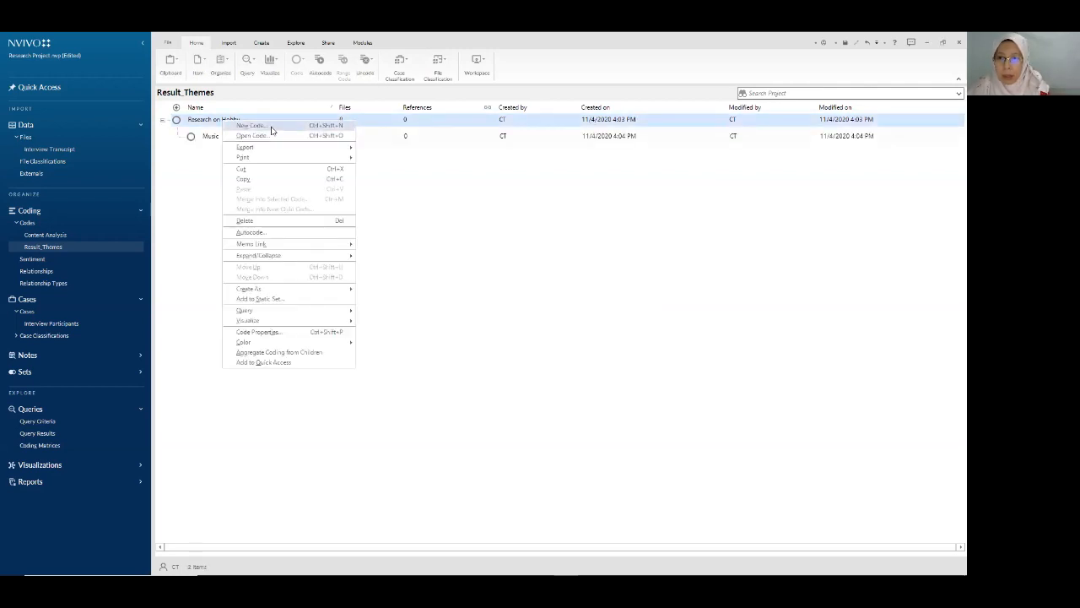
pyautogui.press('Escape')
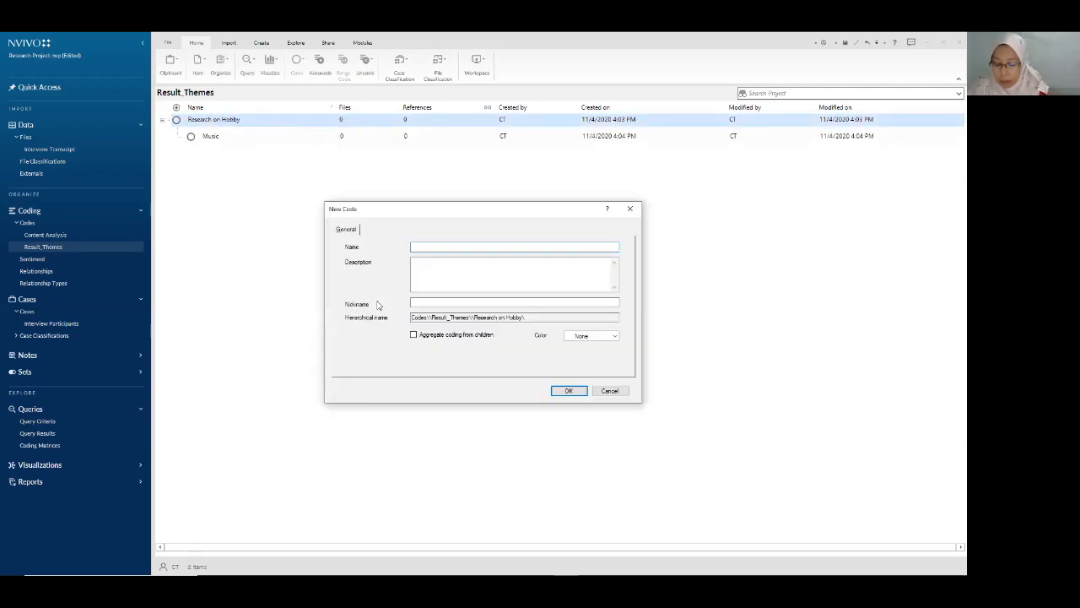
pyautogui.write('Activity')
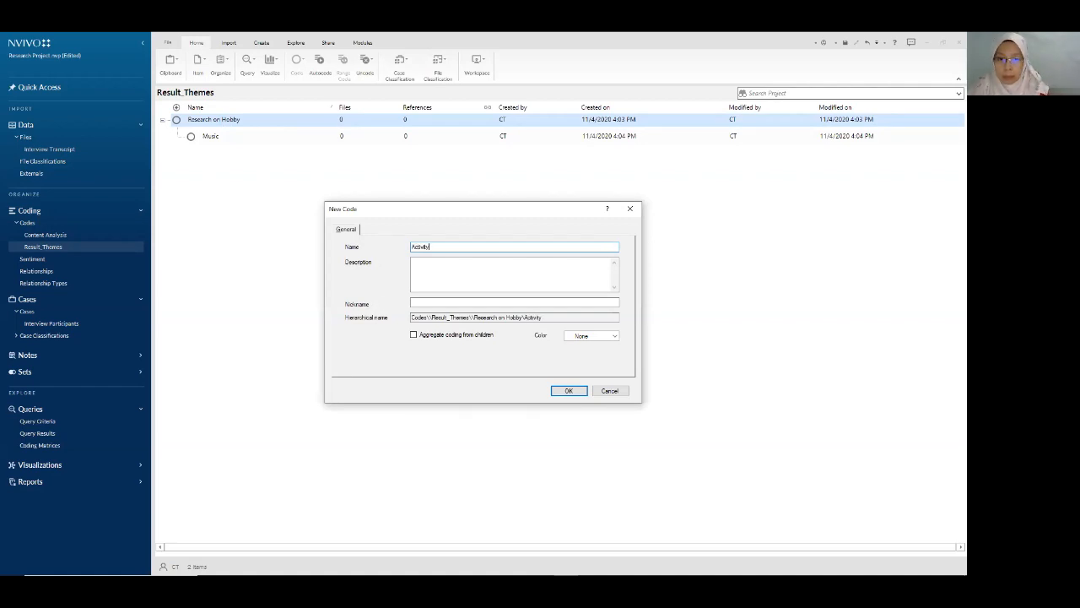
pyautogui.click(563, 392)
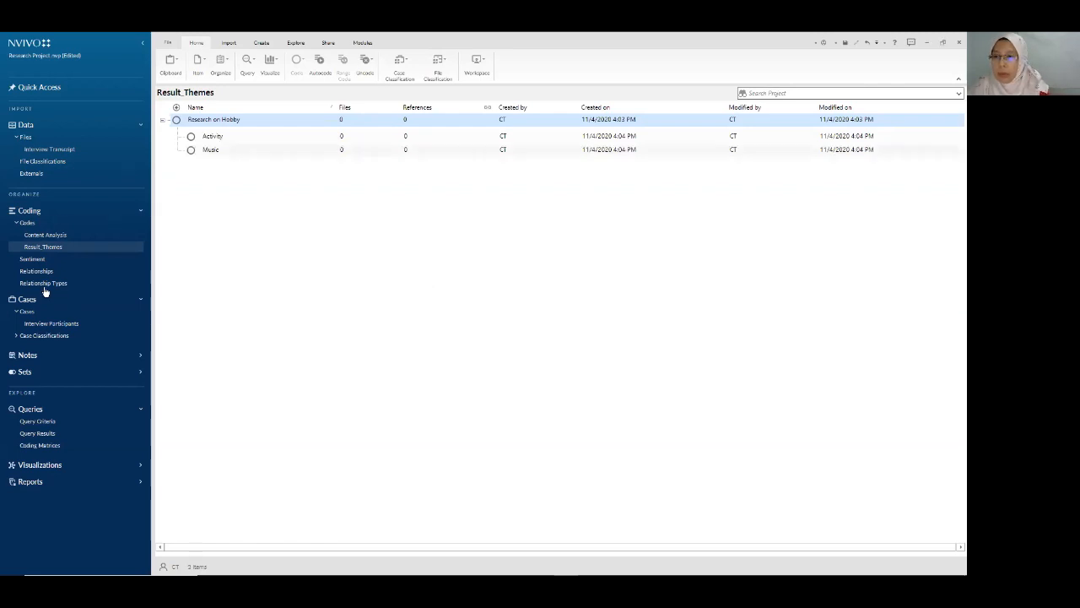
pyautogui.click(46, 235)
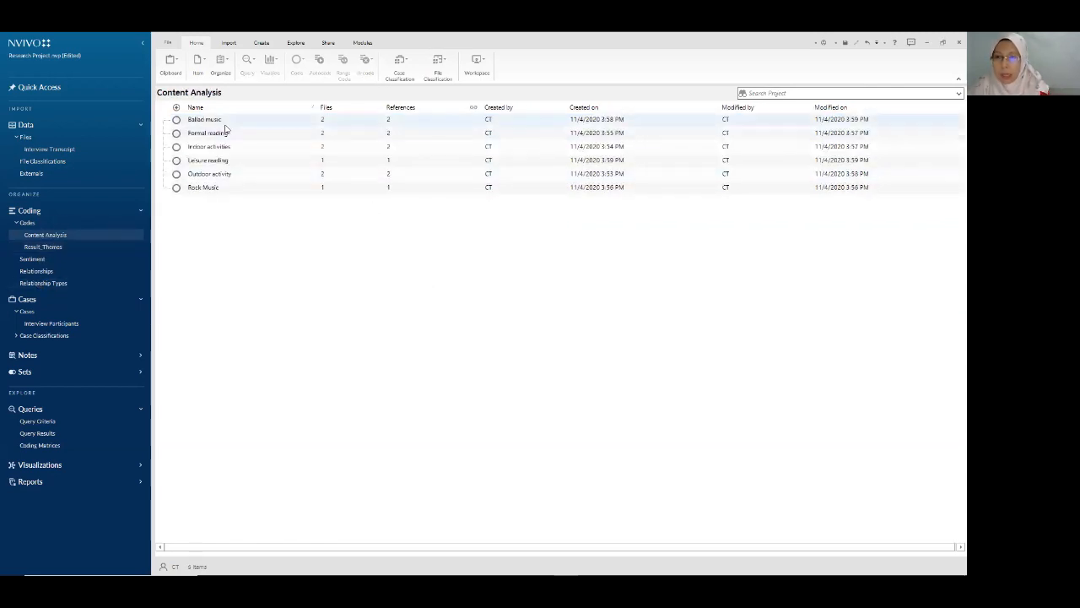